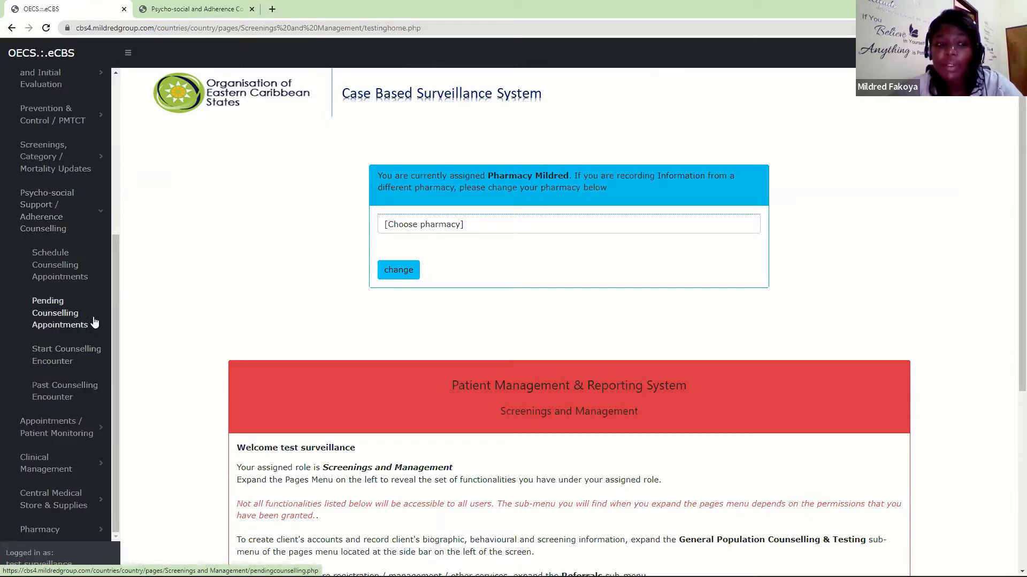
Open the page for scheduling counselling appointments, then consult the psycho-social counselling scenario PDF enlarged to 150%
{"action": "left_click", "coordinate": [46, 267]}
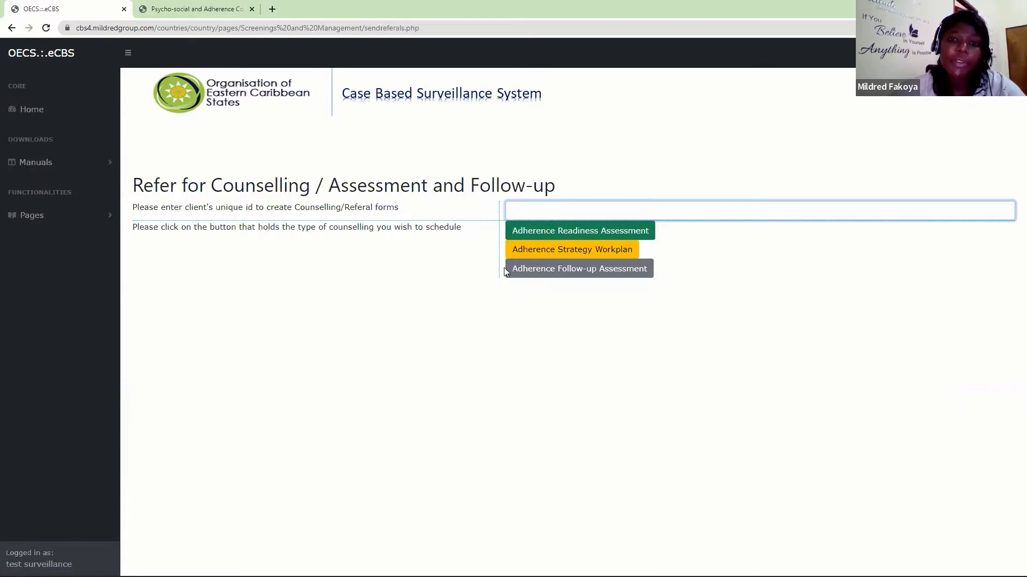
{"action": "left_click", "coordinate": [208, 8]}
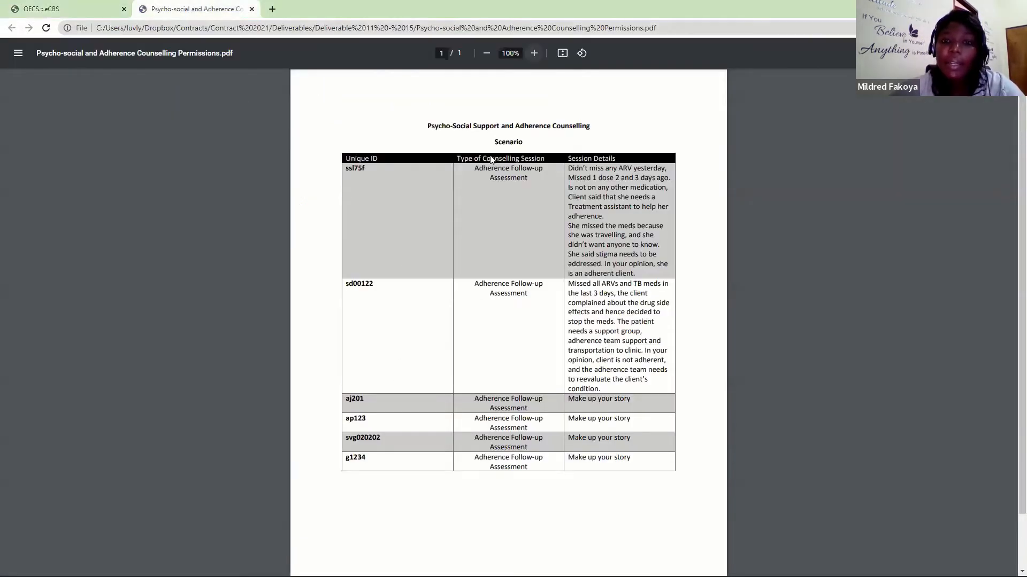
{"action": "key", "text": "ctrl+plus"}
{"action": "key", "text": "ctrl+plus"}
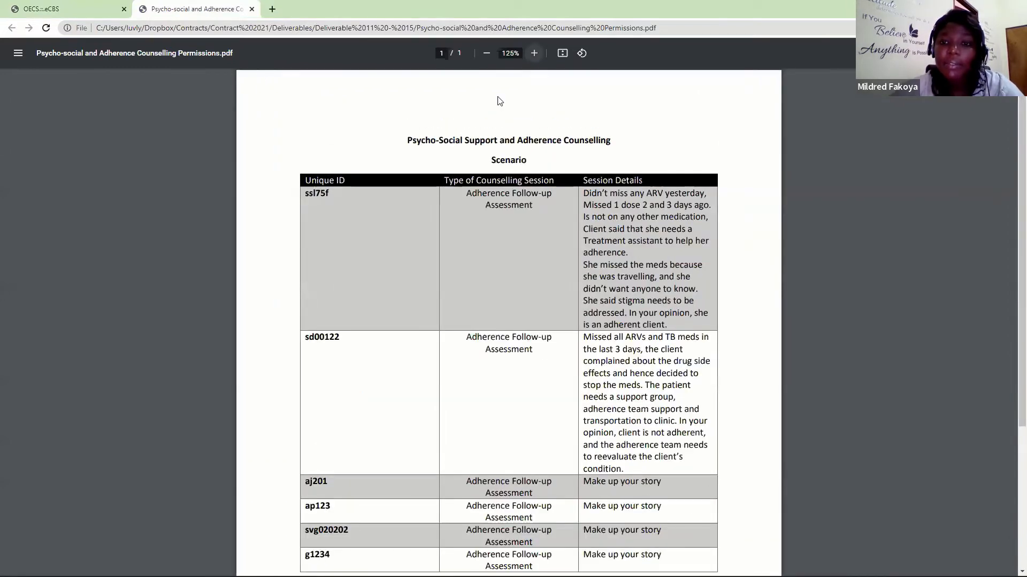
{"action": "key", "text": "ctrl+plus"}
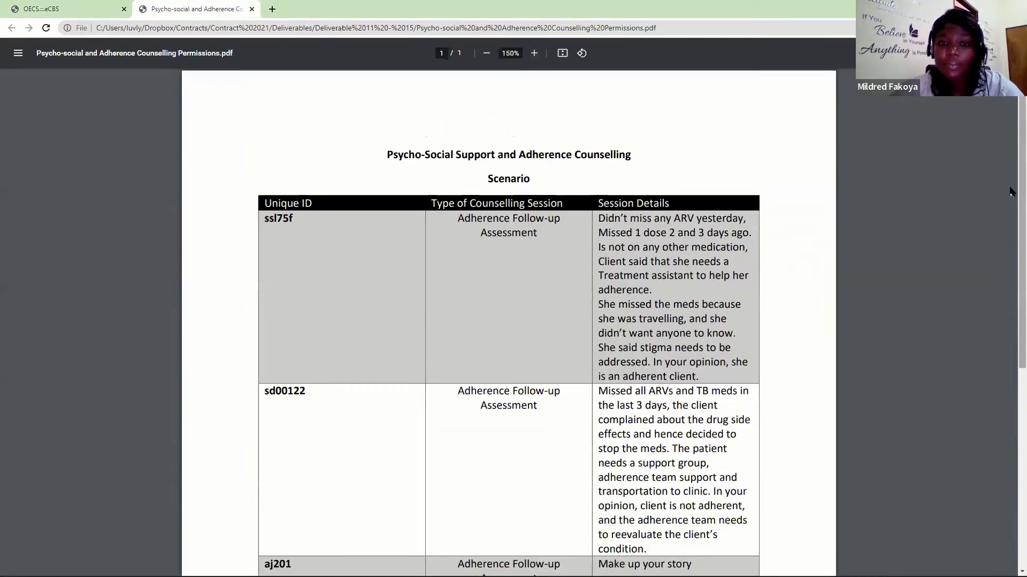
{"action": "right_click", "coordinate": [1011, 225]}
Refer the last client in the scenario table for an Adherence Follow-up Assessment using the client's unique ID, and acknowledge the referral
{"action": "left_click", "coordinate": [96, 2]}
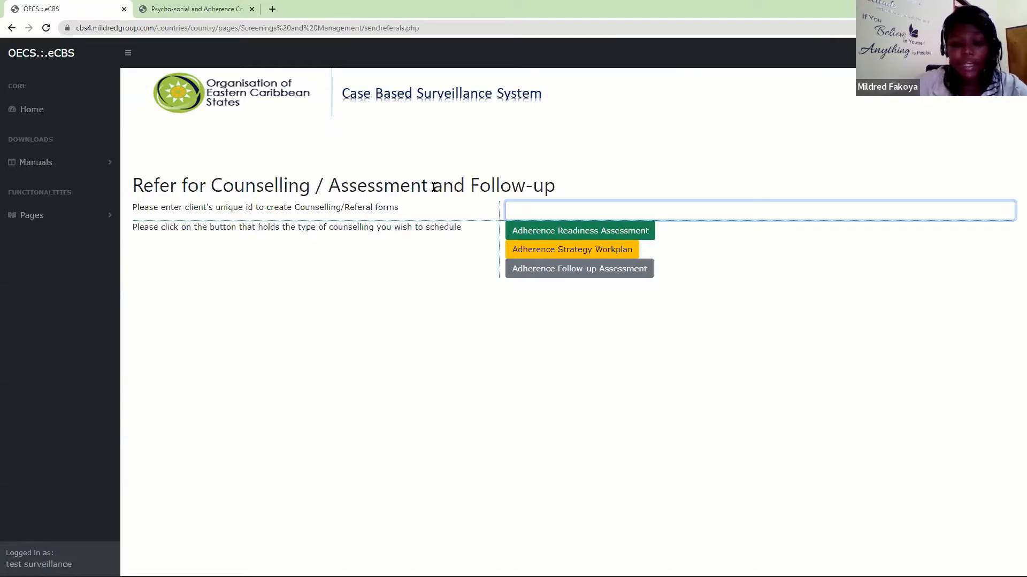
{"action": "type", "text": "g"}
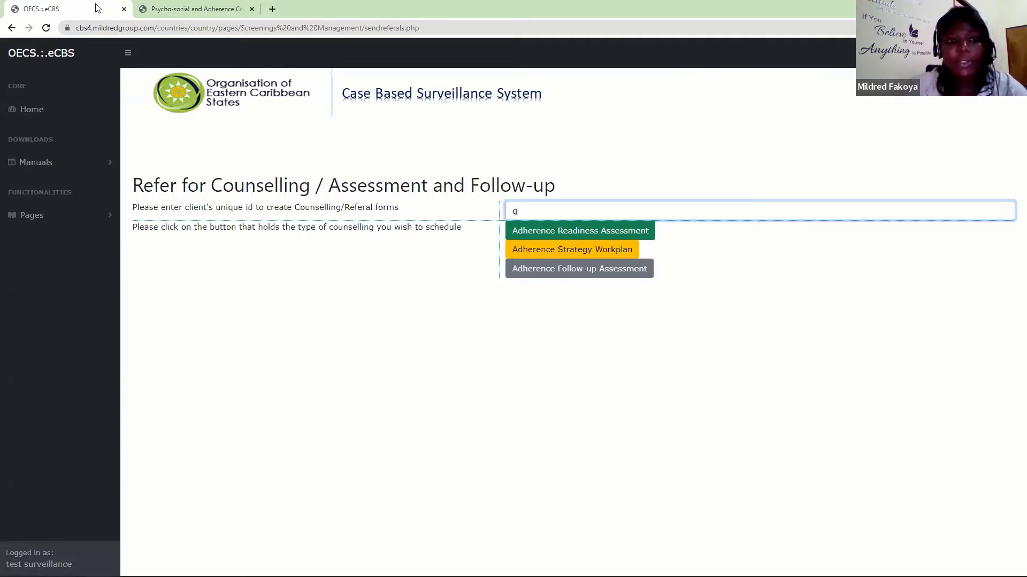
{"action": "left_click", "coordinate": [163, 9]}
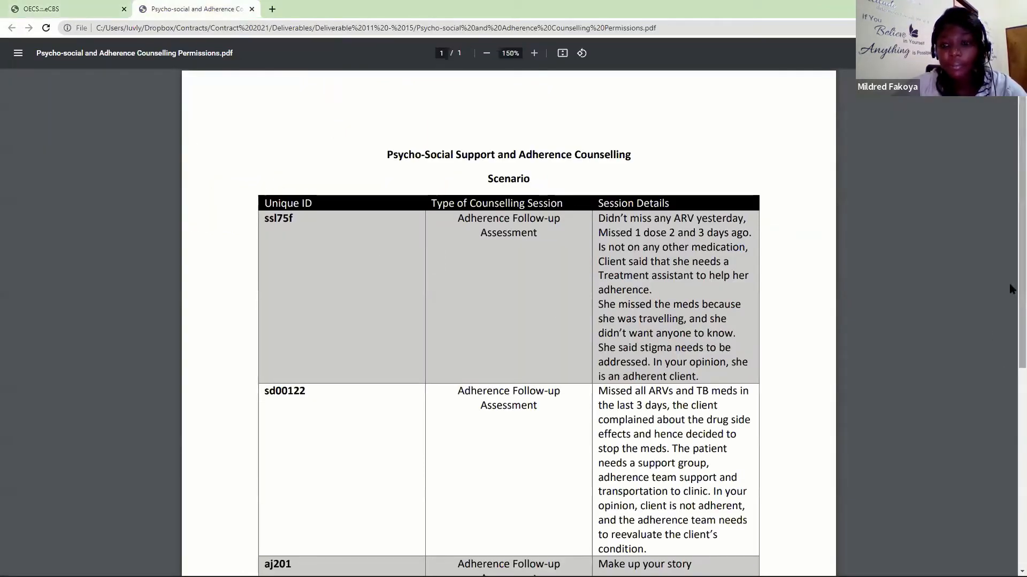
{"action": "scroll", "coordinate": [1011, 360], "scroll_direction": "down", "scroll_amount": 3}
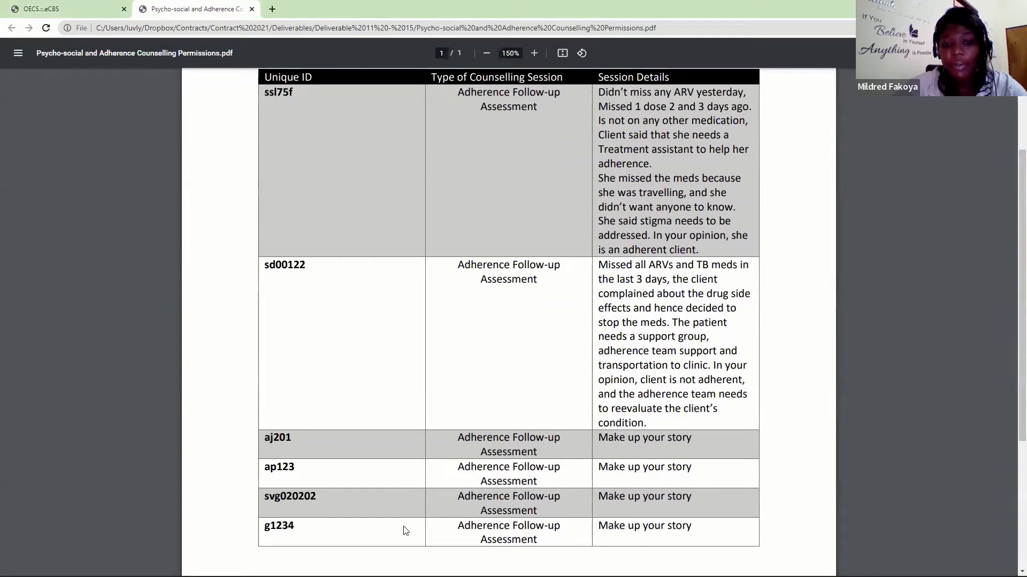
{"action": "left_click", "coordinate": [92, 9]}
{"action": "type", "text": "1234"}
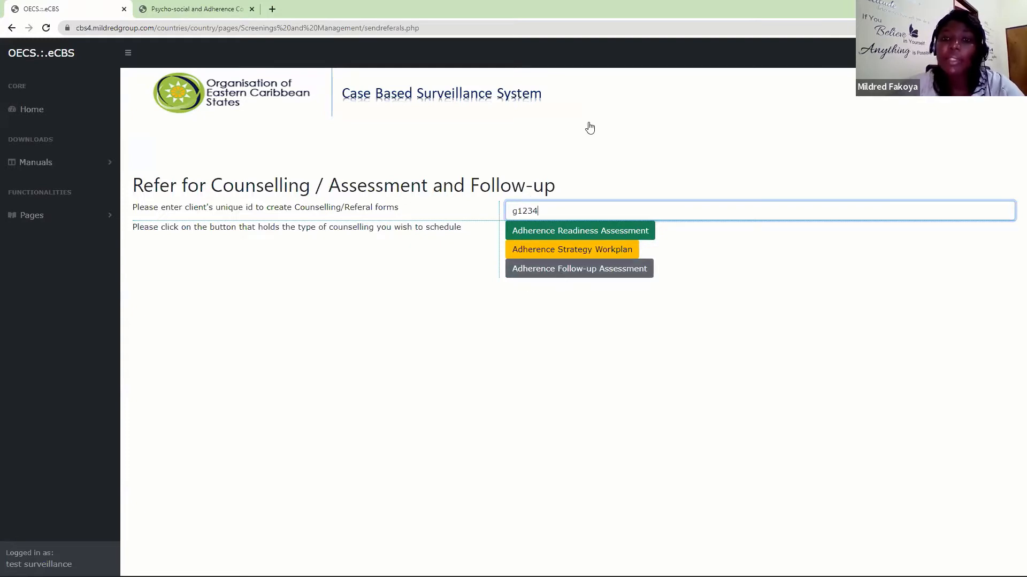
{"action": "left_click", "coordinate": [565, 88]}
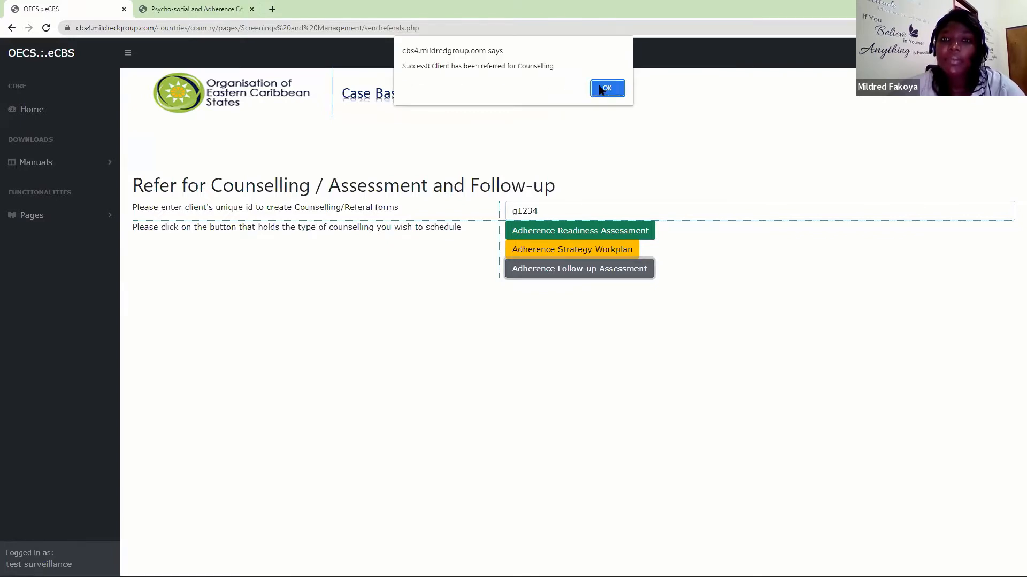
{"action": "left_click", "coordinate": [599, 86]}
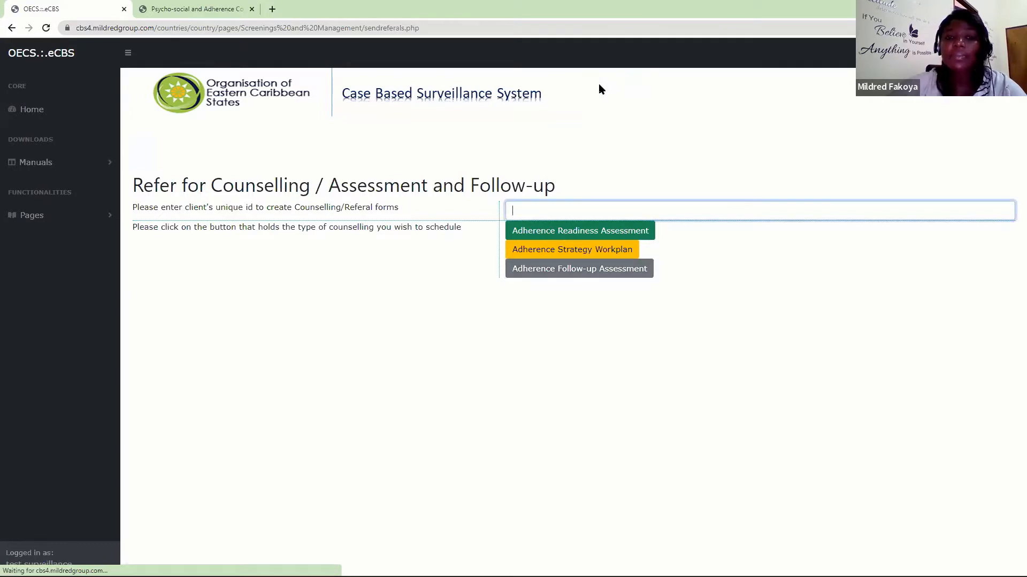
Go to Past Counselling Encounter and retrieve the last counselling notes with the same client's unique ID
{"action": "left_click", "coordinate": [62, 214]}
{"action": "scroll", "coordinate": [101, 321], "scroll_direction": "down", "scroll_amount": 2}
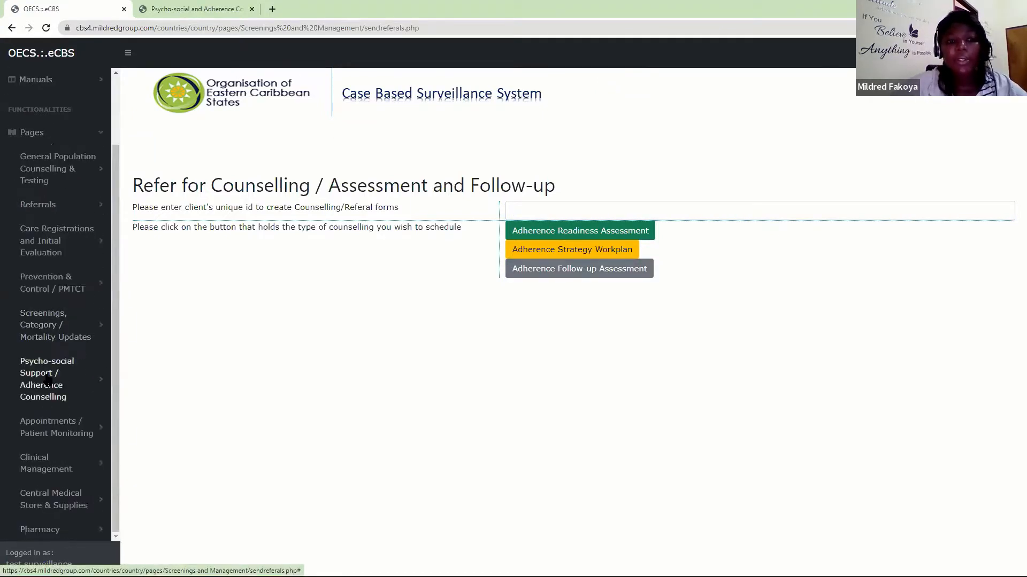
{"action": "left_click", "coordinate": [94, 384]}
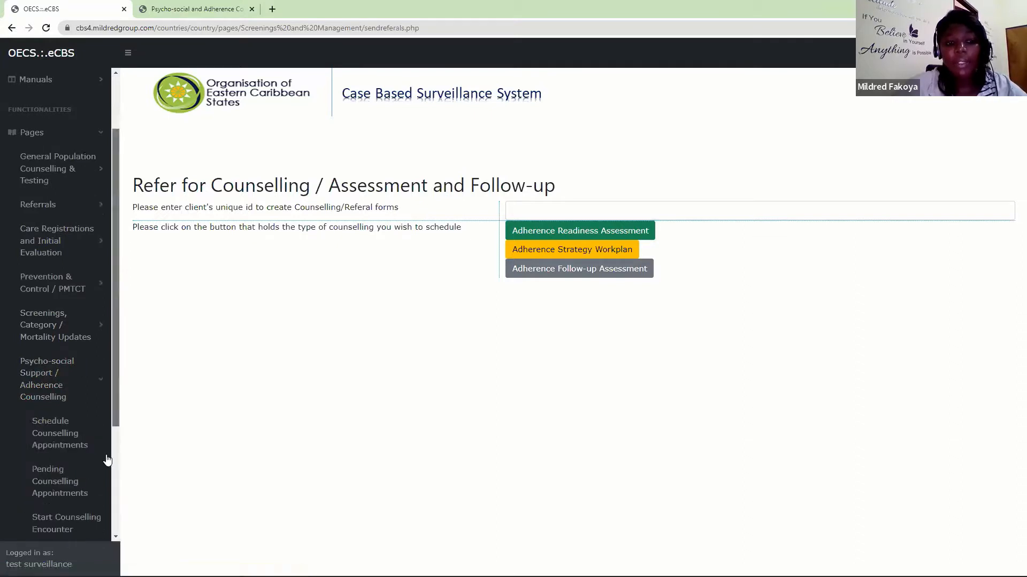
{"action": "scroll", "coordinate": [57, 408], "scroll_direction": "down", "scroll_amount": 3}
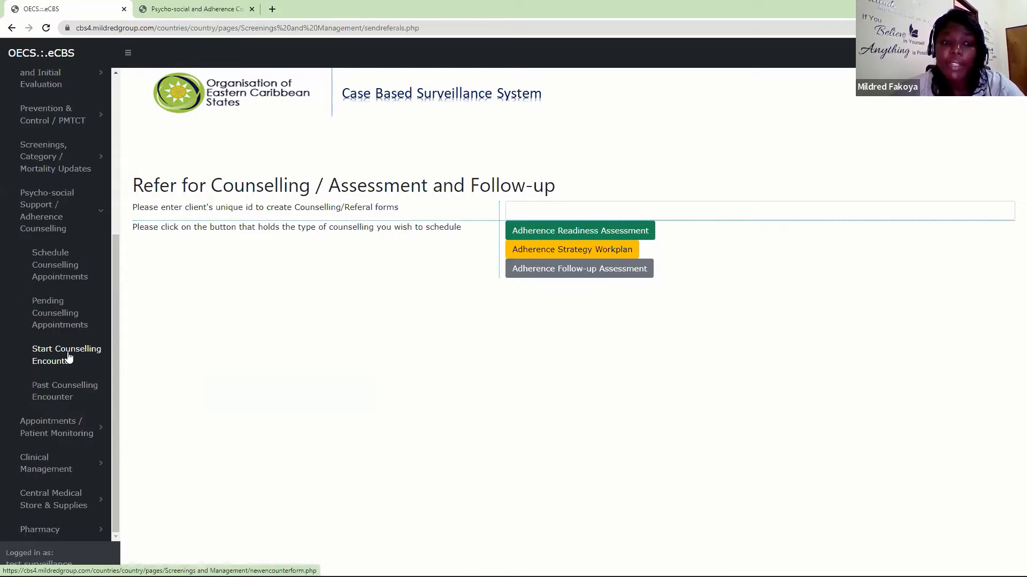
{"action": "left_click", "coordinate": [61, 392]}
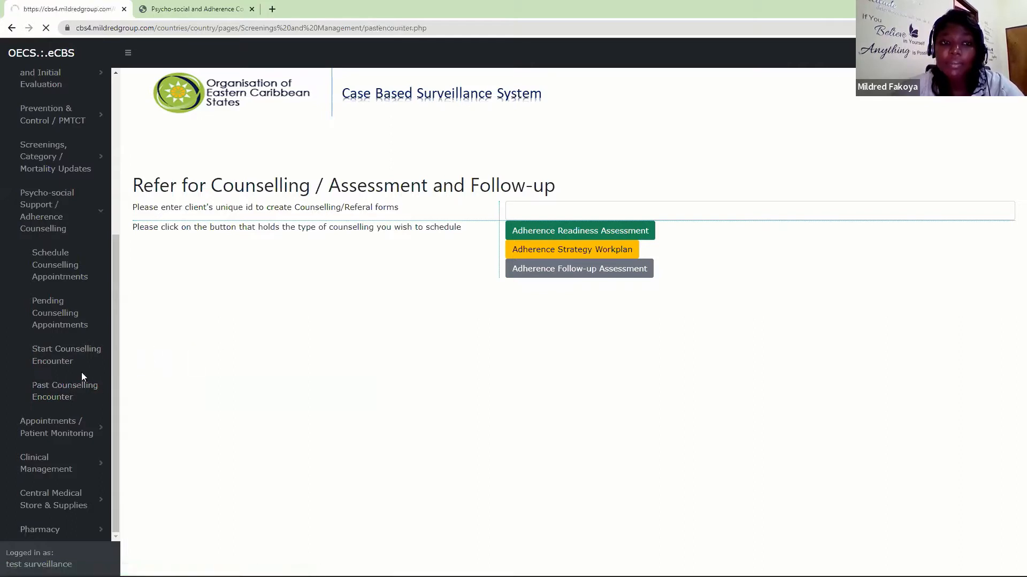
{"action": "left_click", "coordinate": [193, 164]}
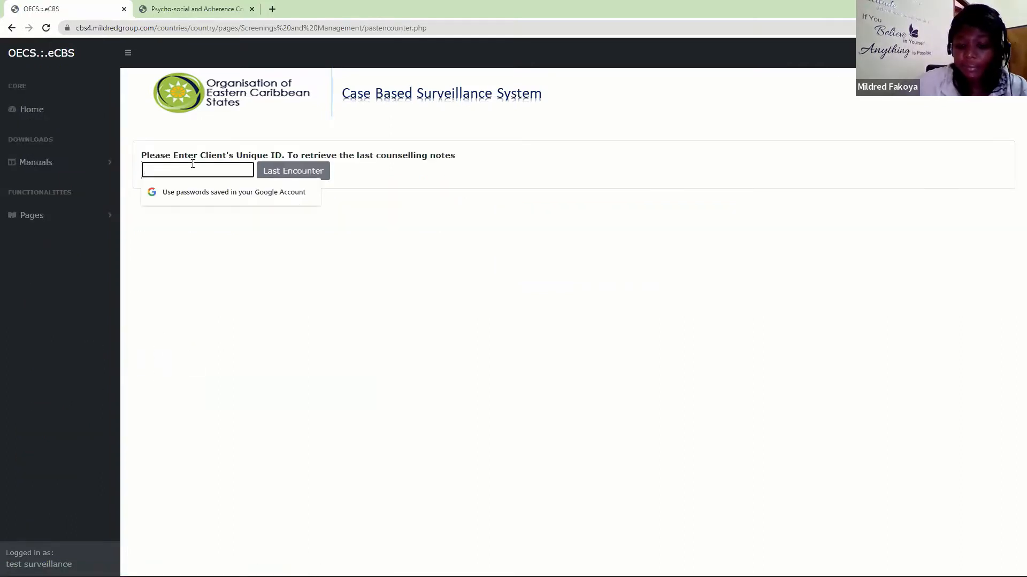
{"action": "type", "text": "1"}
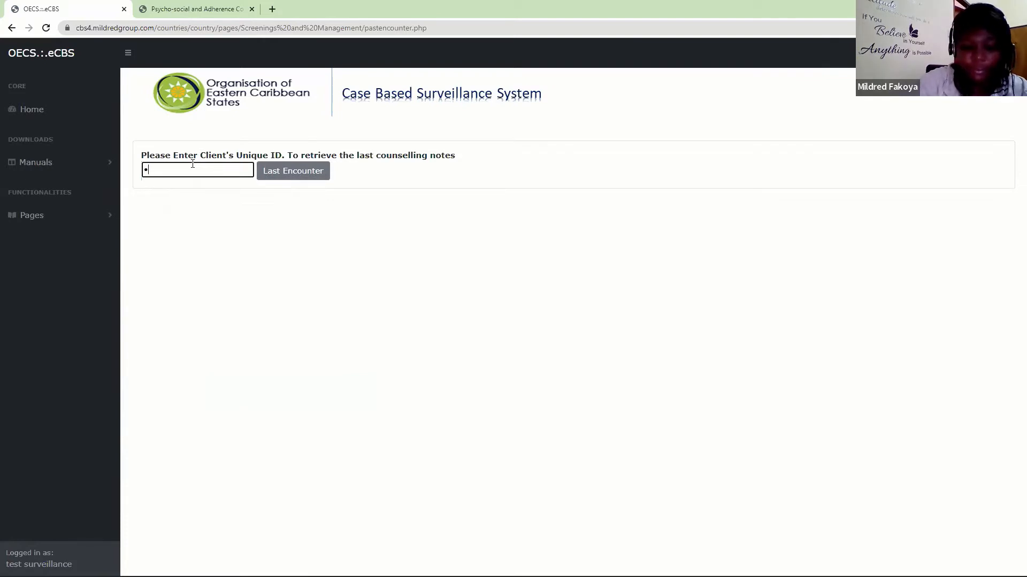
{"action": "type", "text": "2345"}
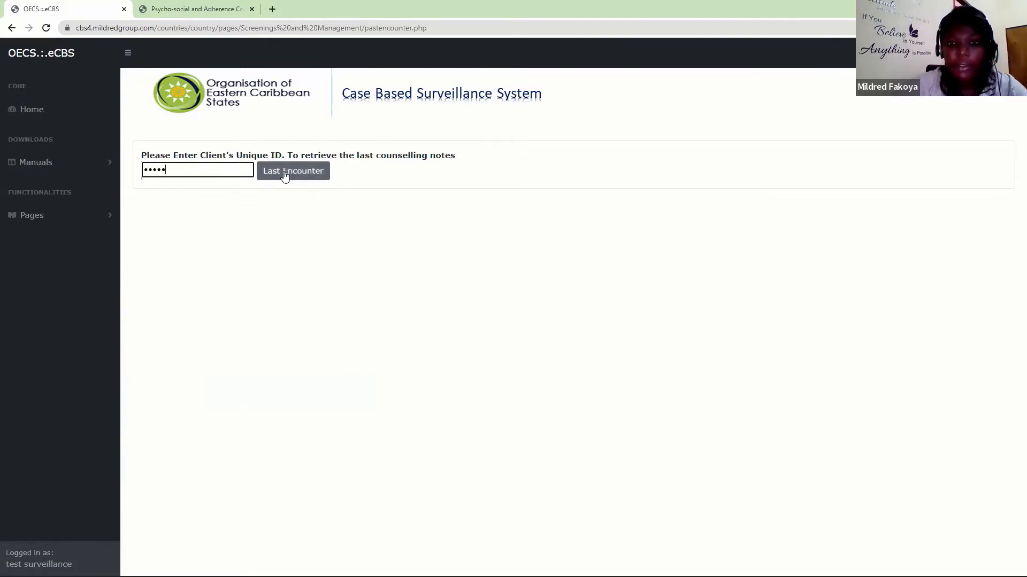
{"action": "left_click", "coordinate": [285, 171]}
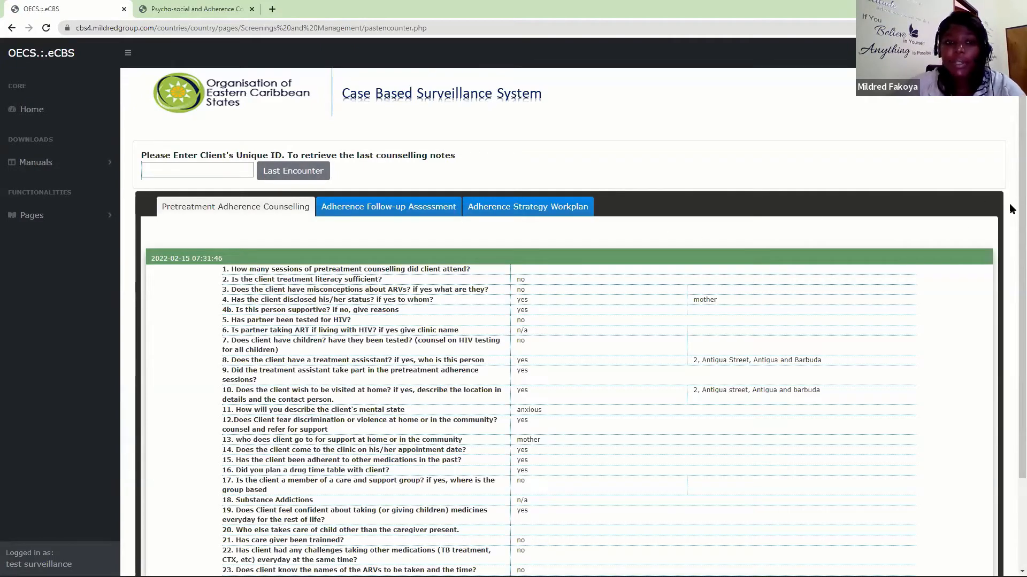
Review the client's past Pretreatment Adherence Counselling, Adherence Follow-up Assessment and Adherence Strategy Workplan records
{"action": "scroll", "coordinate": [355, 105], "scroll_direction": "down", "scroll_amount": 1}
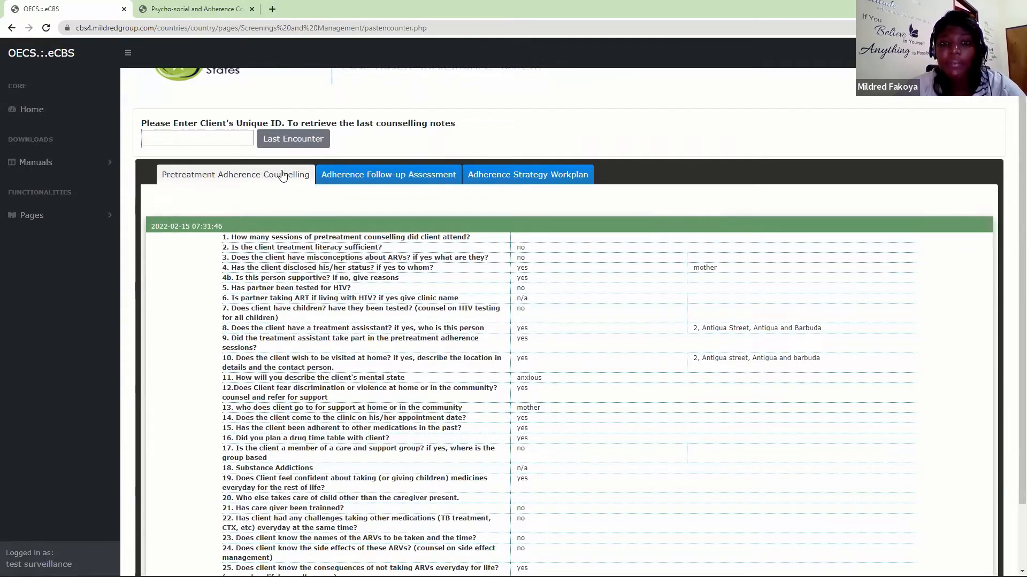
{"action": "left_click", "coordinate": [398, 176]}
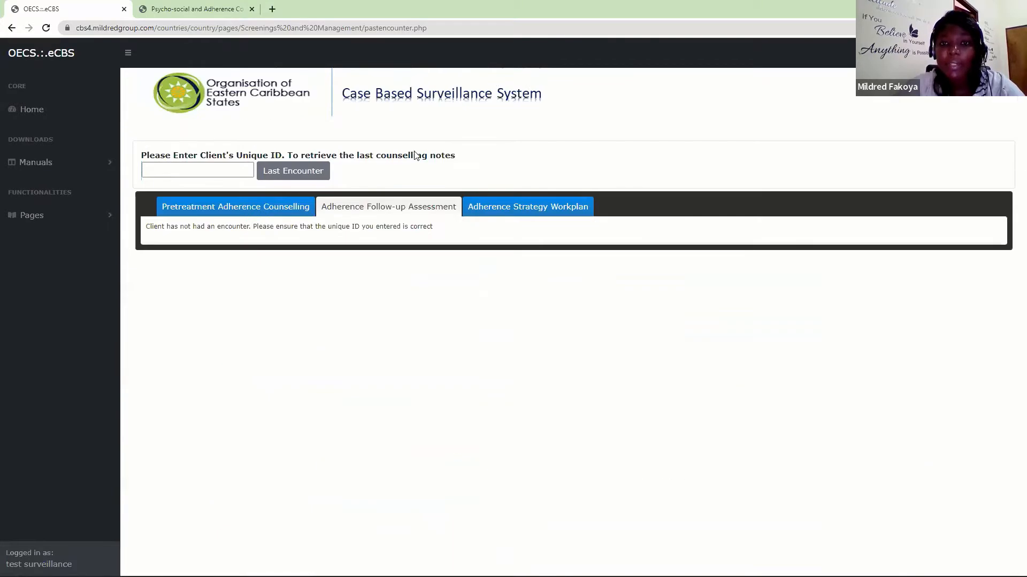
{"action": "left_click", "coordinate": [557, 209]}
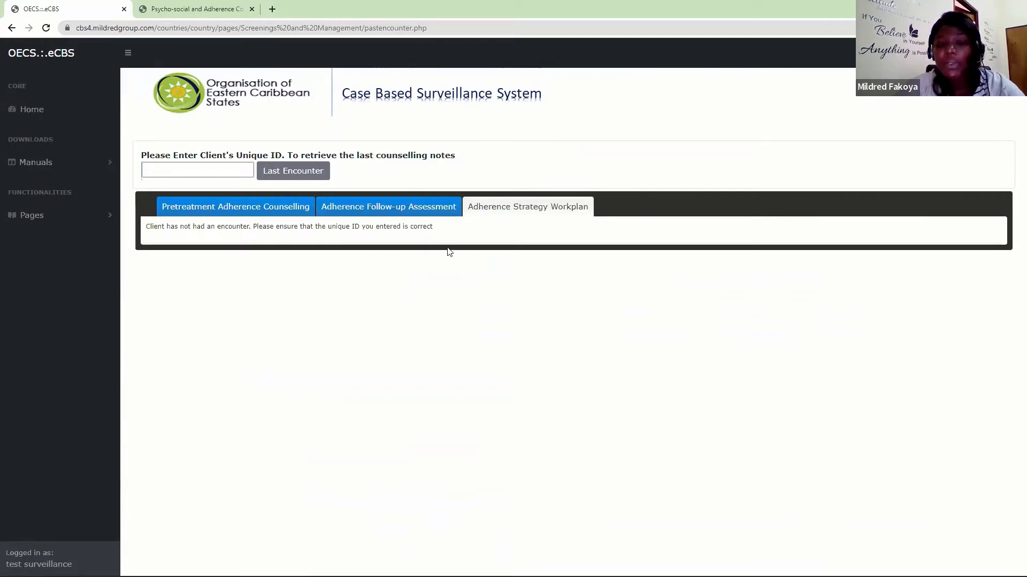
{"action": "left_click", "coordinate": [269, 211]}
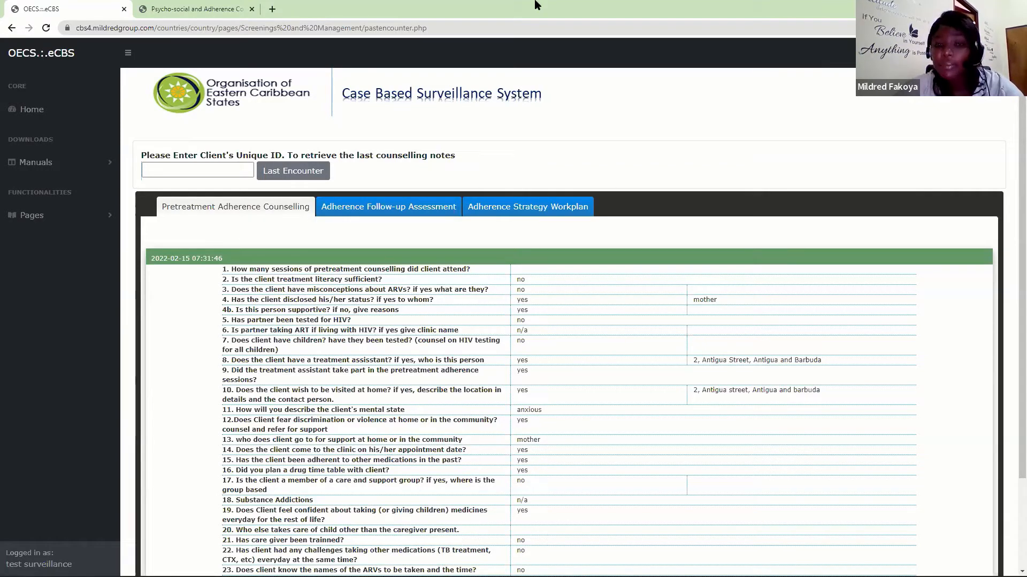
{"action": "left_click", "coordinate": [50, 220]}
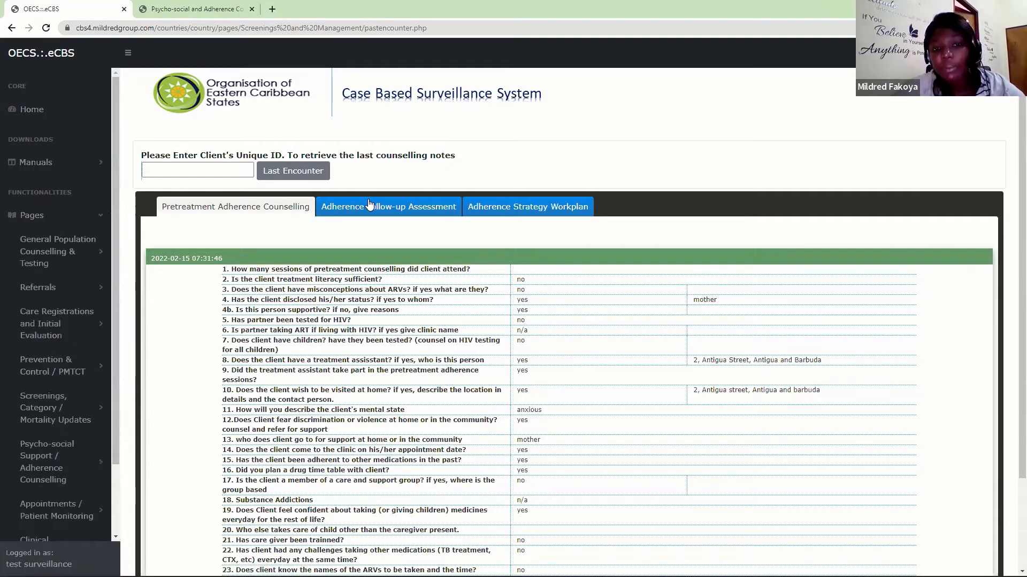
{"action": "left_click", "coordinate": [409, 206]}
{"action": "left_click", "coordinate": [513, 206]}
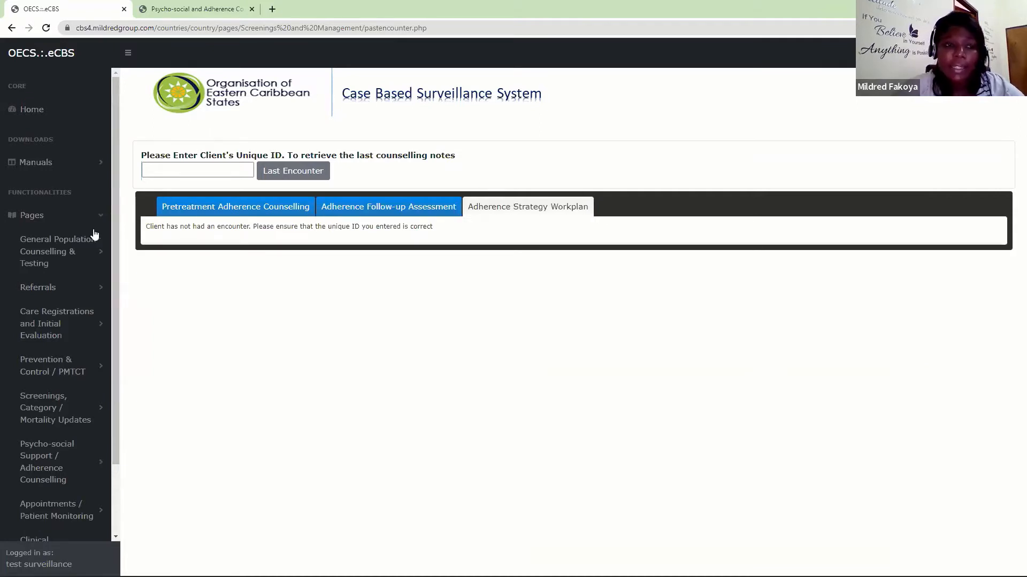
Start a counselling encounter for the referred client by entering the client's unique ID and loading the form
{"action": "left_click_drag", "start_coordinate": [114, 256], "coordinate": [115, 342]}
{"action": "left_click", "coordinate": [76, 387]}
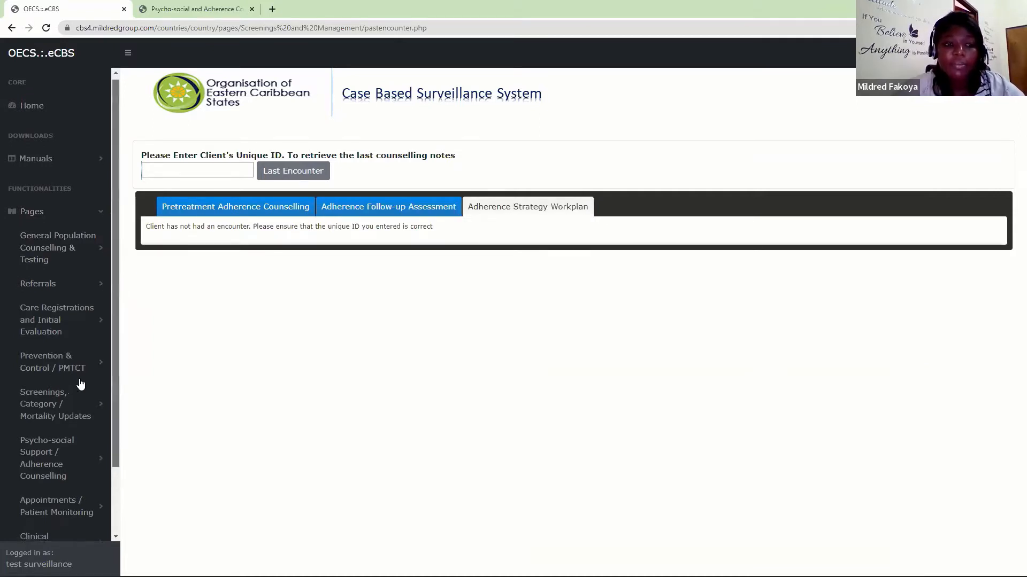
{"action": "scroll", "coordinate": [117, 449], "scroll_direction": "down", "scroll_amount": 3}
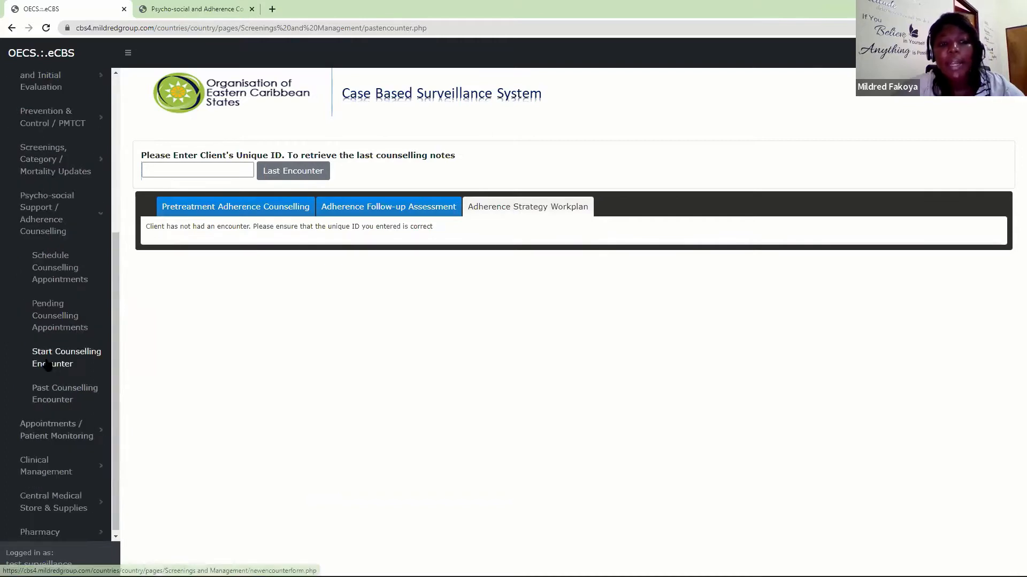
{"action": "left_click", "coordinate": [47, 365]}
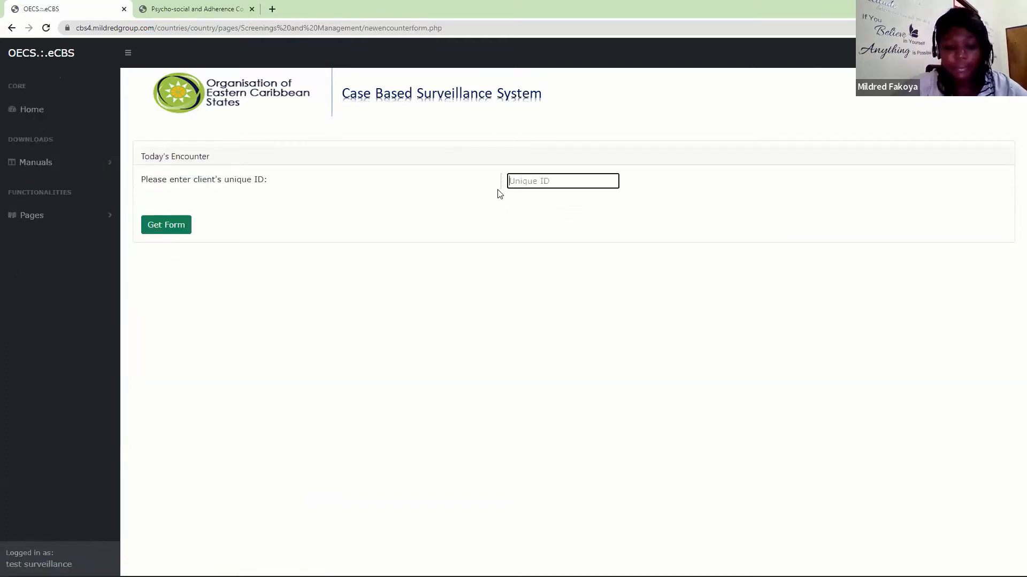
{"action": "type", "text": "•••••"}
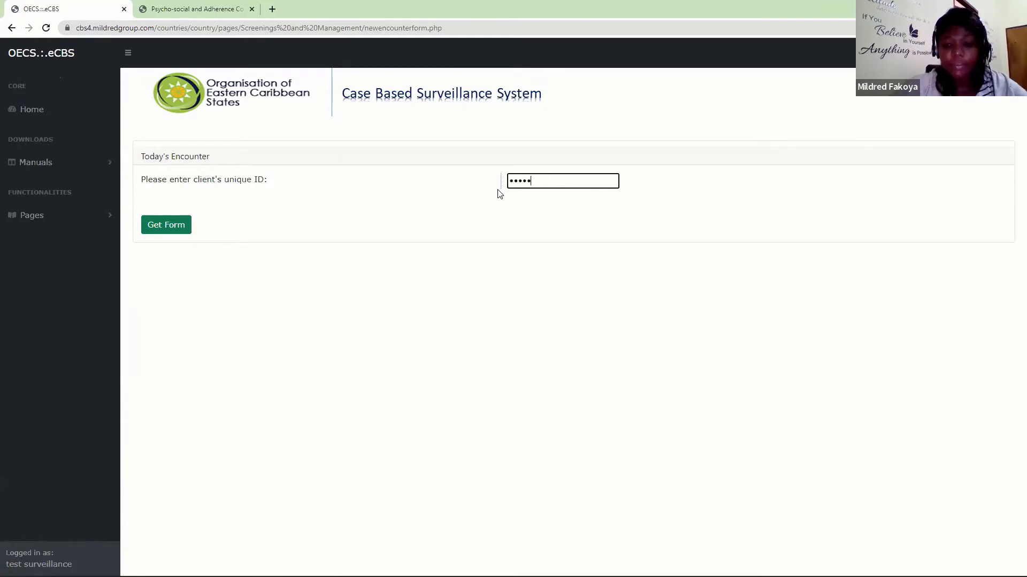
{"action": "key", "text": "Return"}
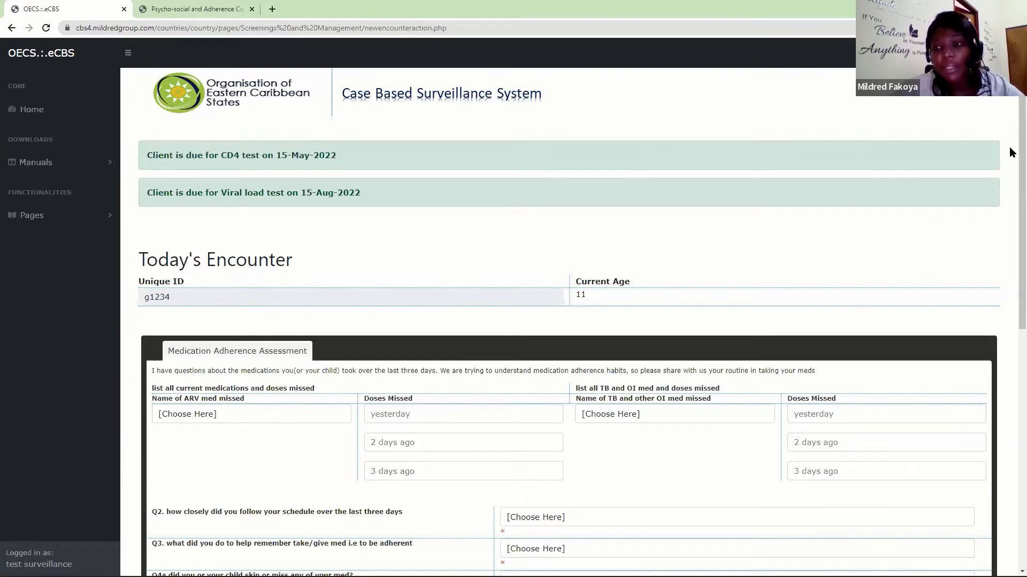
Examine the Medication Adherence Assessment questions and the options for the name of the missed ARV medication
{"action": "left_click_drag", "start_coordinate": [1011, 152], "coordinate": [1011, 241]}
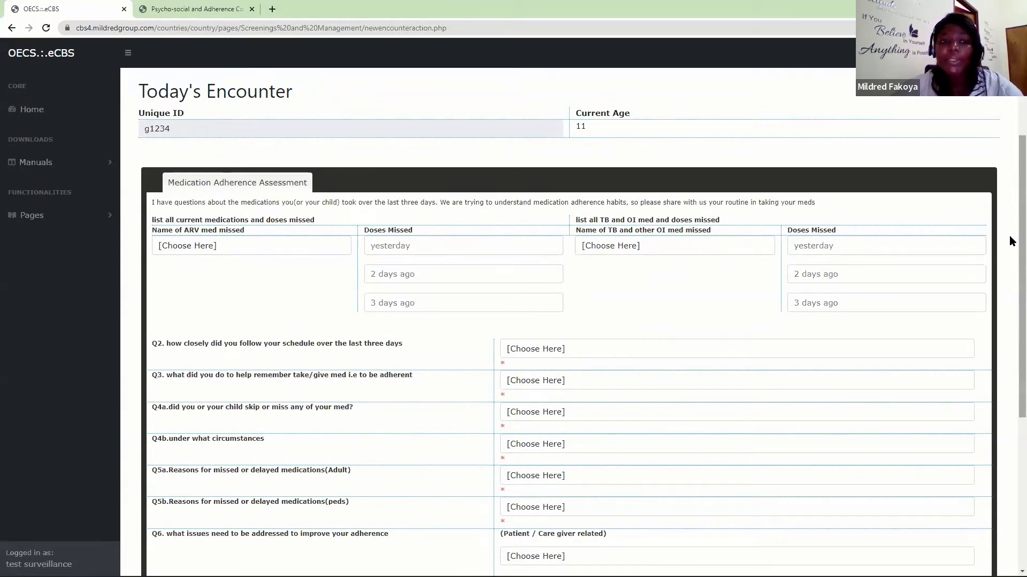
{"action": "scroll", "coordinate": [1010, 247], "scroll_direction": "down", "scroll_amount": 2}
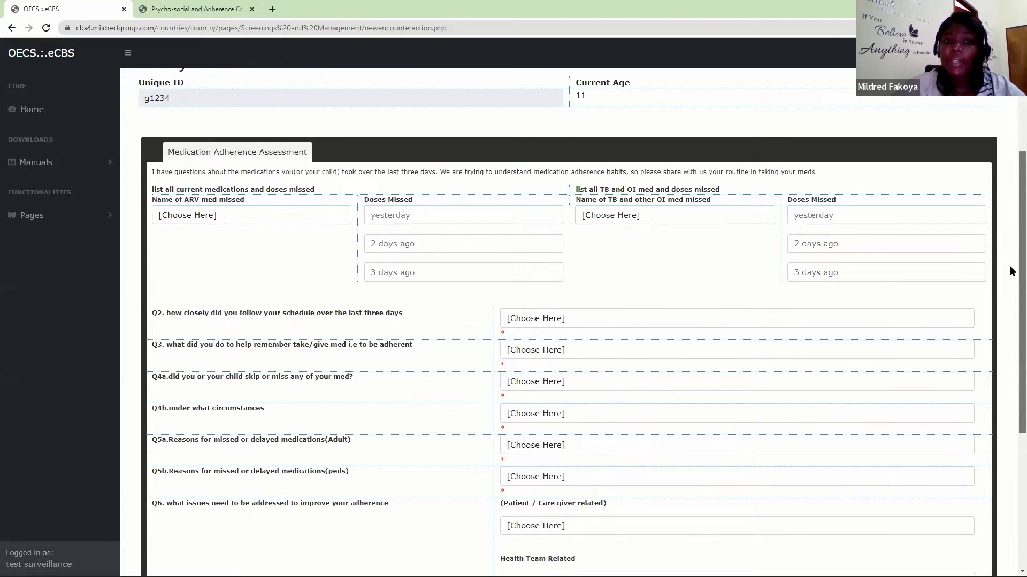
{"action": "scroll", "coordinate": [1009, 276], "scroll_direction": "up", "scroll_amount": 1}
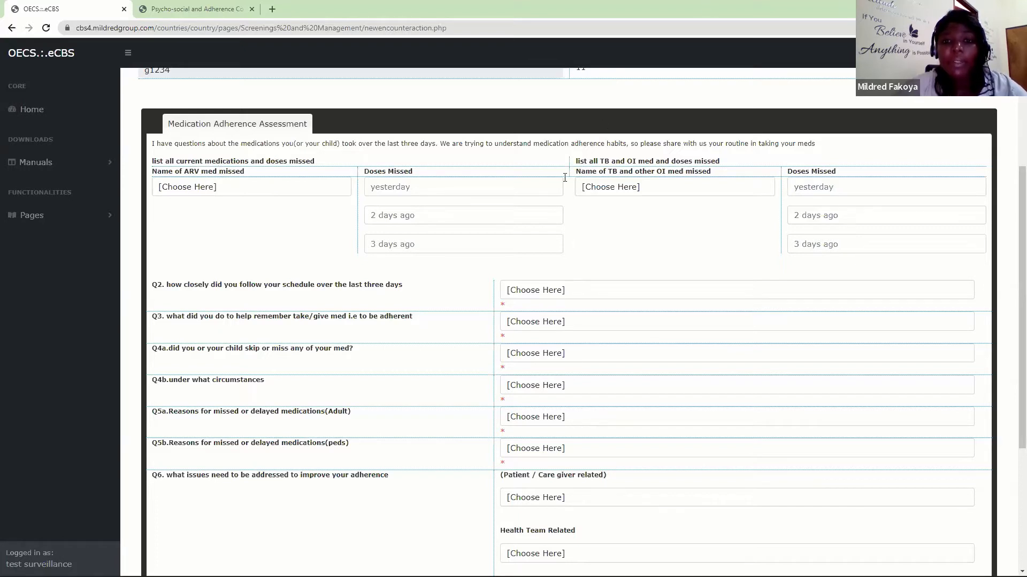
{"action": "left_click", "coordinate": [224, 190]}
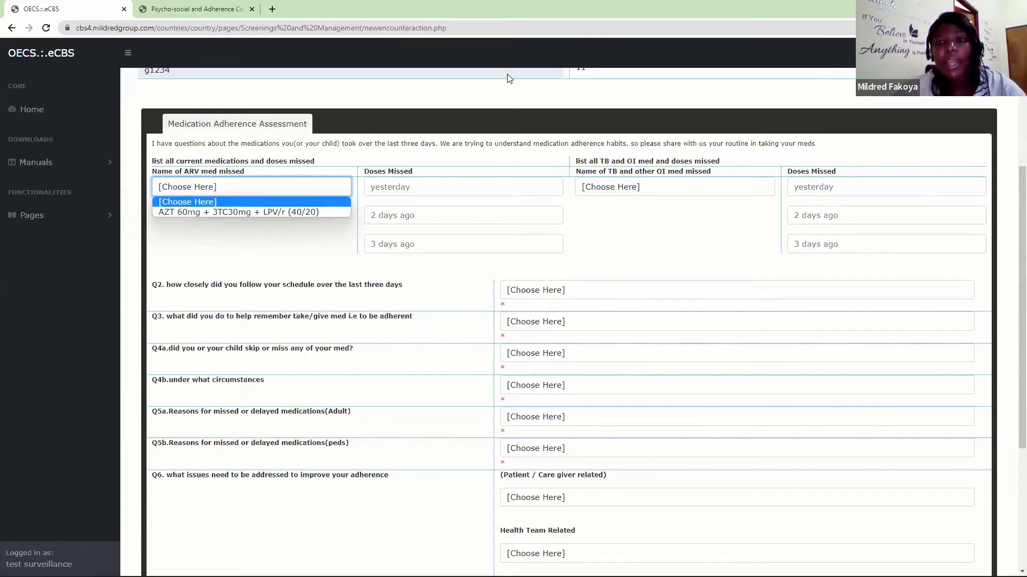
{"action": "left_click", "coordinate": [563, 199]}
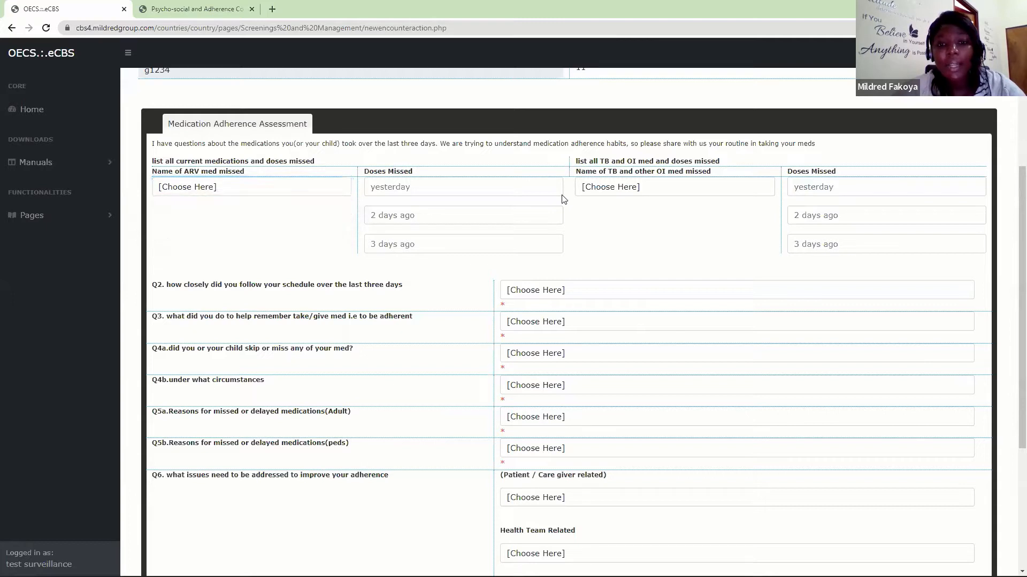
Record AZT 60mg + 3TC30mg + LPV/r (40/20) as the missed ARV, with missed doses none yesterday, 1 two days ago and 1 three days ago
{"action": "left_click", "coordinate": [251, 191]}
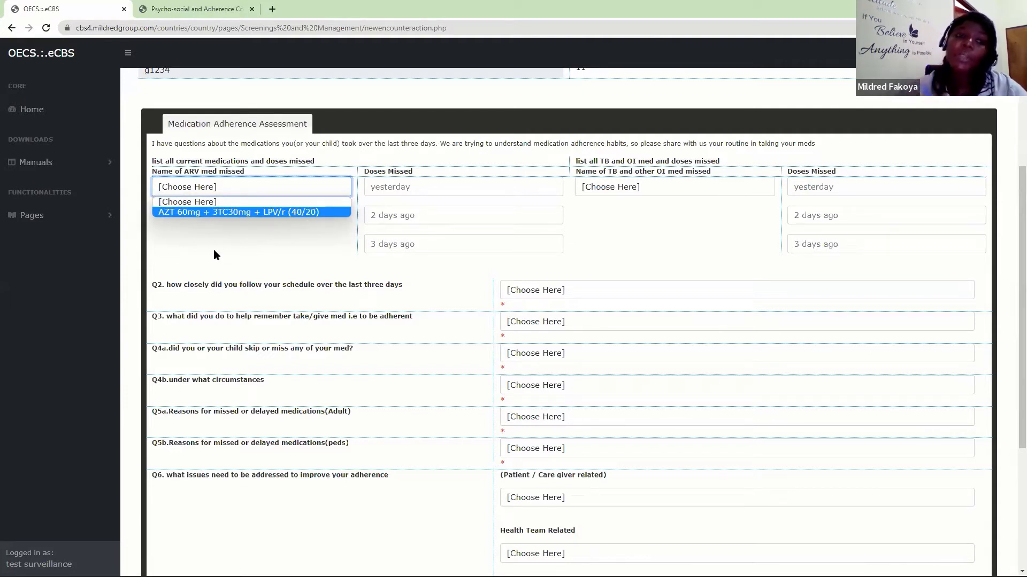
{"action": "left_click", "coordinate": [223, 212]}
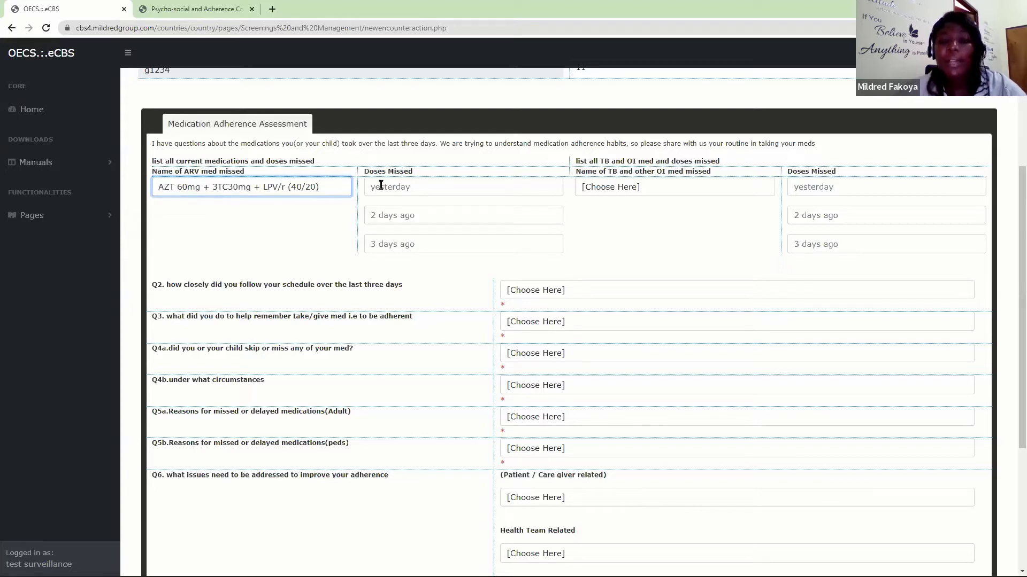
{"action": "scroll", "coordinate": [1015, 146], "scroll_direction": "up", "scroll_amount": 2}
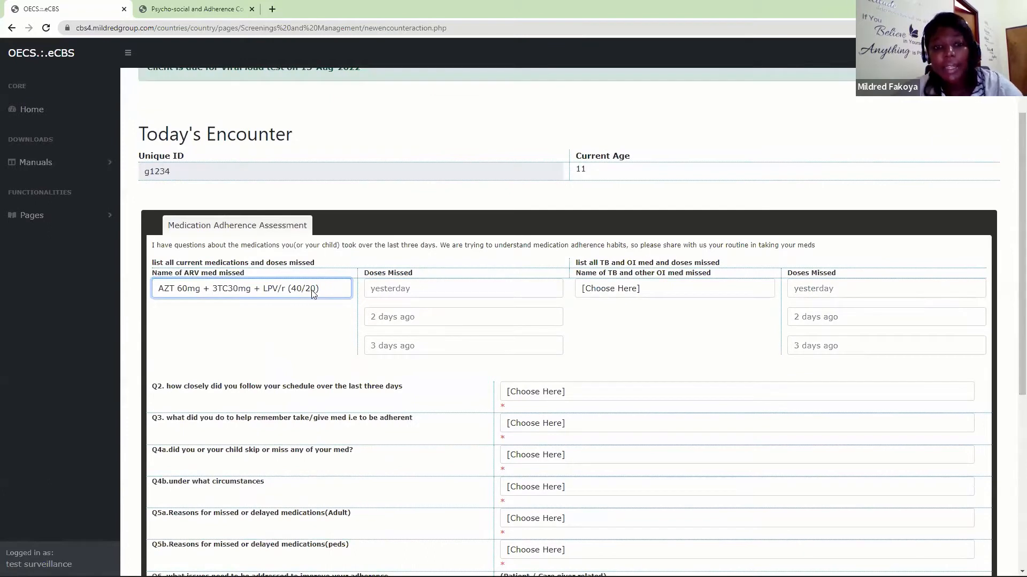
{"action": "left_click", "coordinate": [402, 289]}
{"action": "type", "text": "none"}
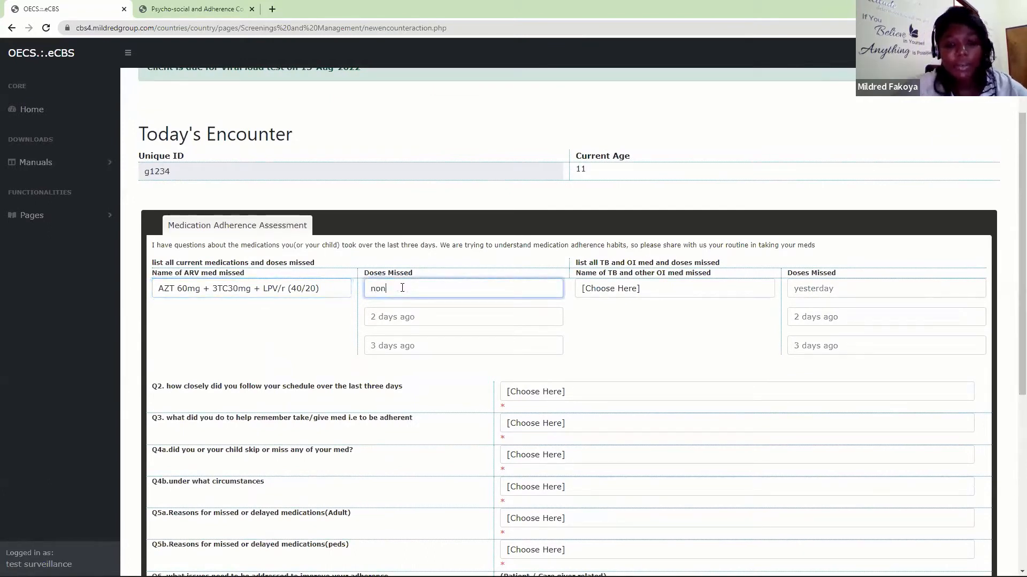
{"action": "left_click", "coordinate": [398, 321]}
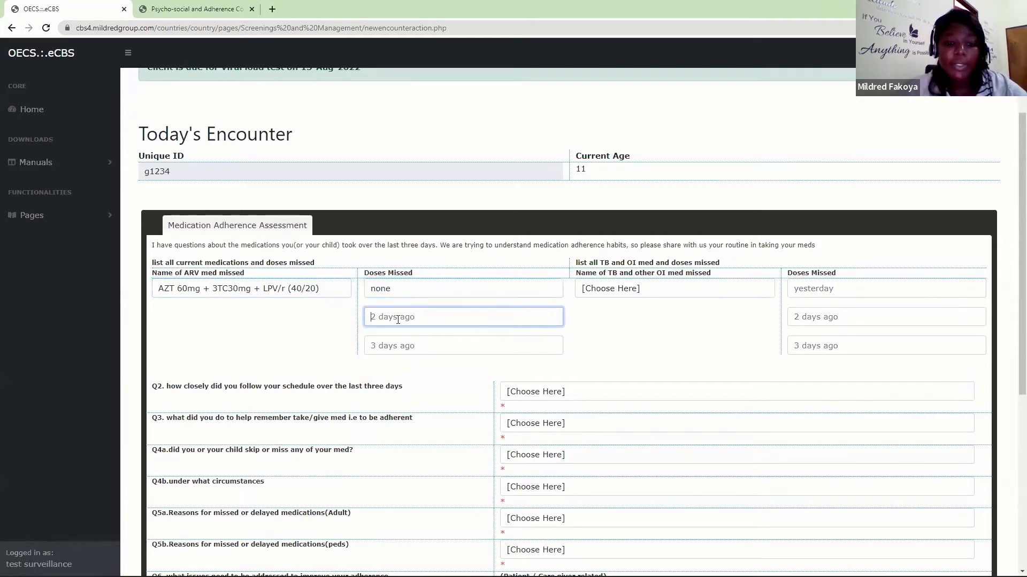
{"action": "type", "text": "1"}
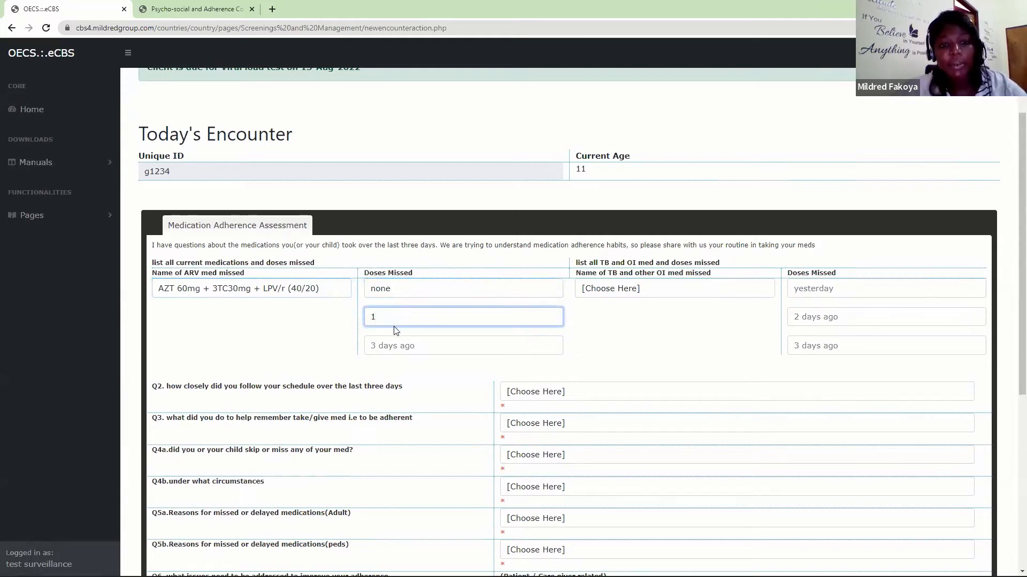
{"action": "left_click", "coordinate": [395, 345]}
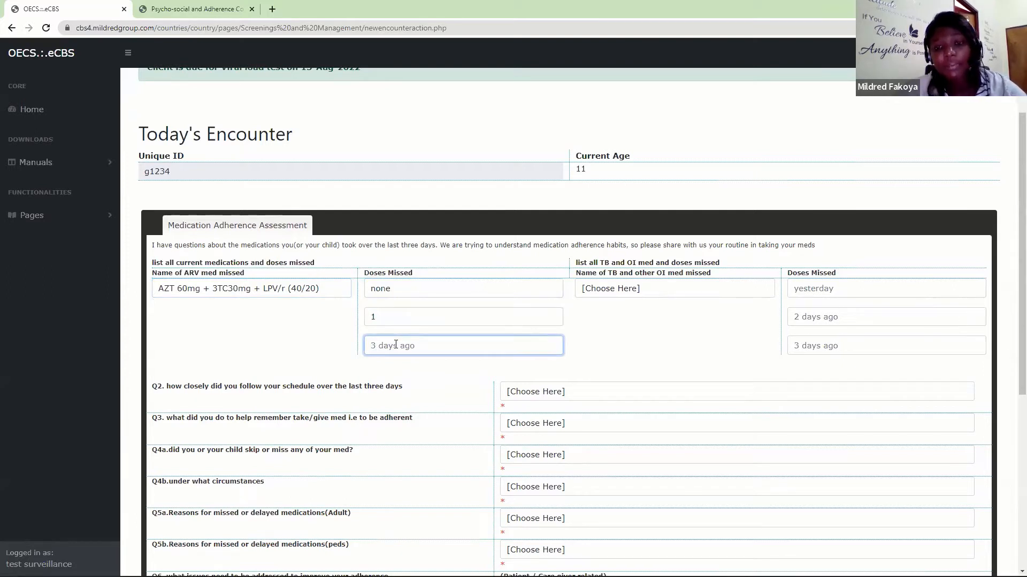
{"action": "type", "text": "1"}
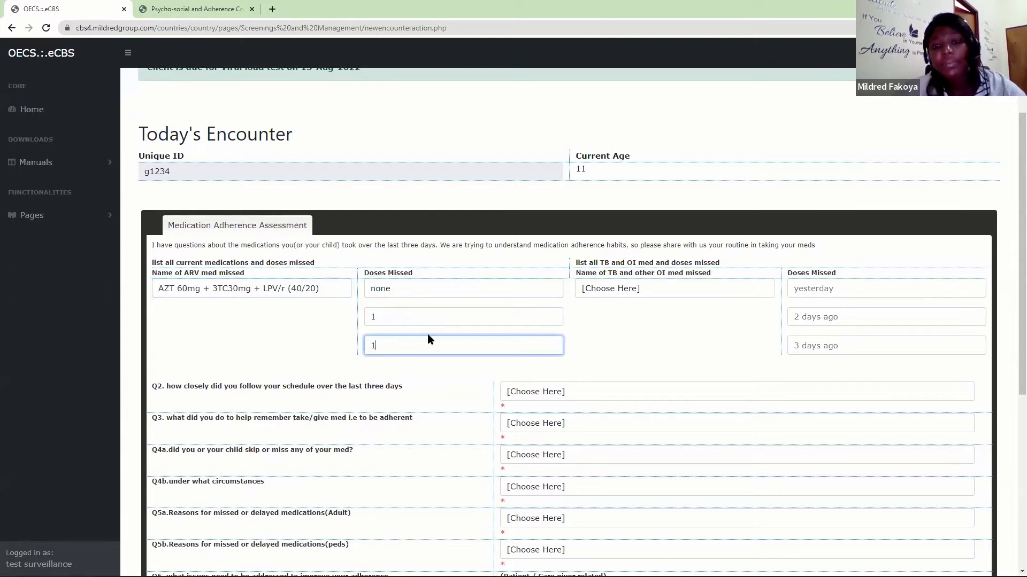
{"action": "left_click", "coordinate": [609, 291]}
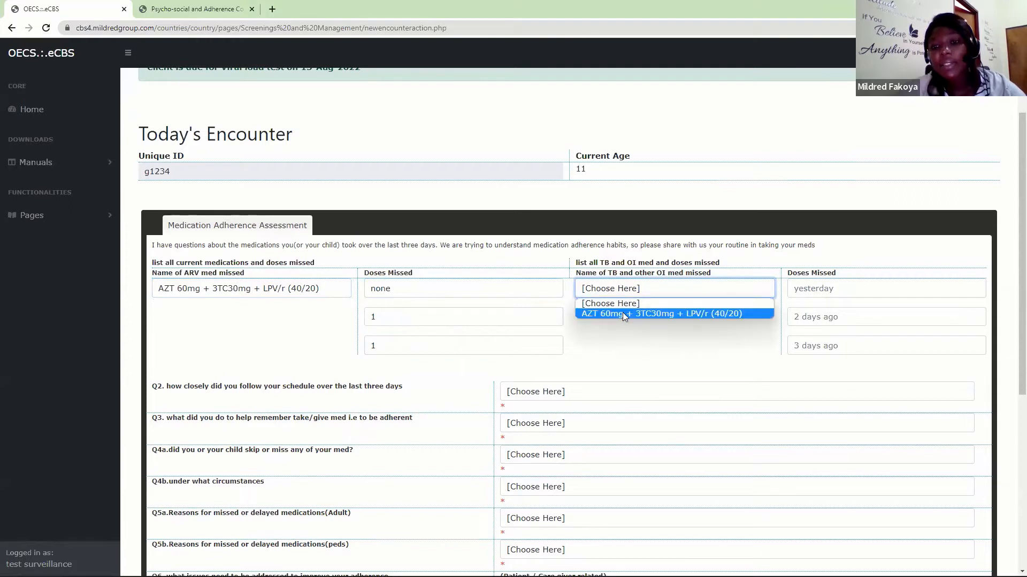
{"action": "left_click", "coordinate": [632, 290]}
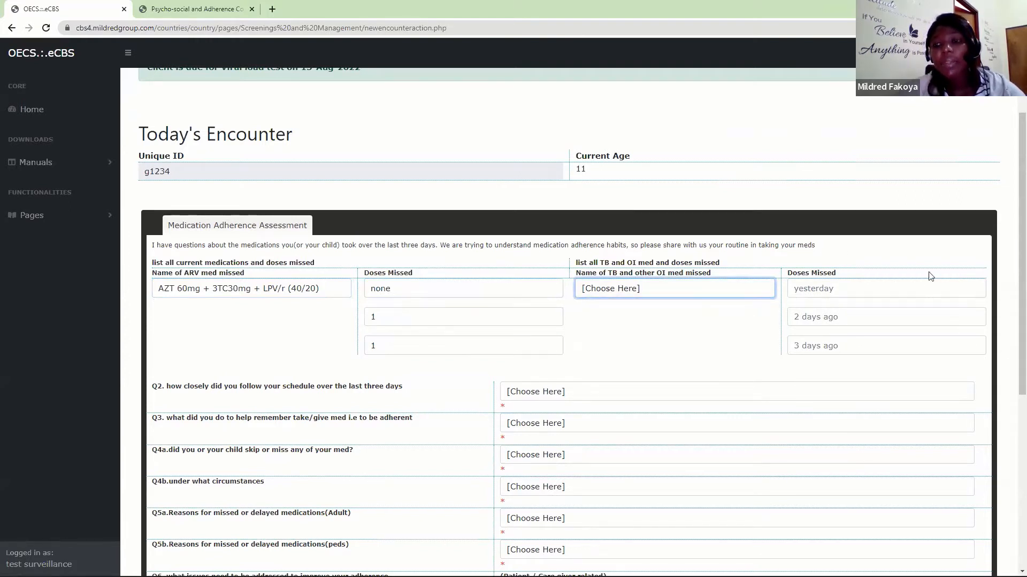
Answer Q2 on following the schedule with Sometimes and Q3 on remembering medication with Treatment Assisstant
{"action": "scroll", "coordinate": [1010, 326], "scroll_direction": "down", "scroll_amount": 3}
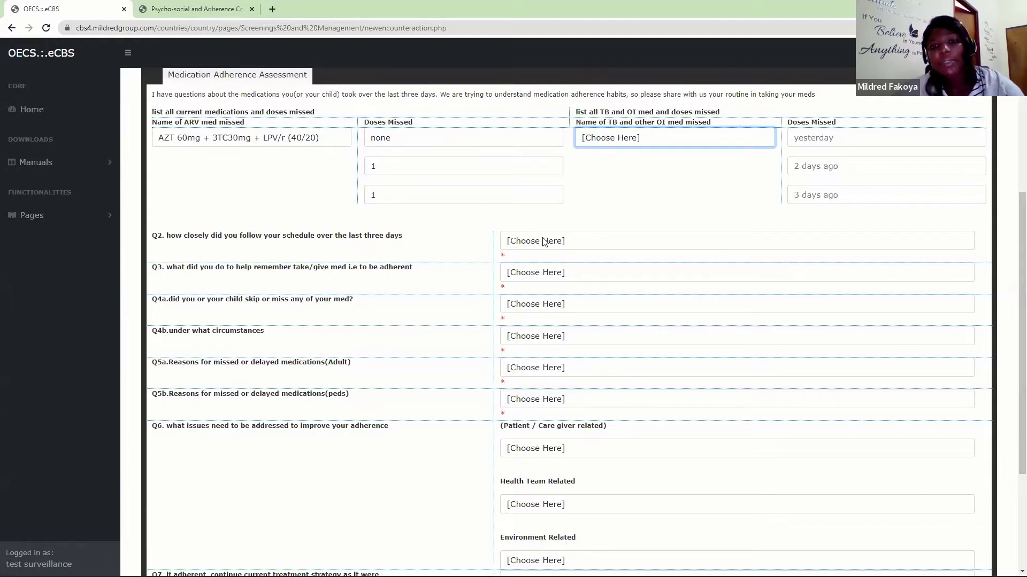
{"action": "left_click", "coordinate": [509, 236]}
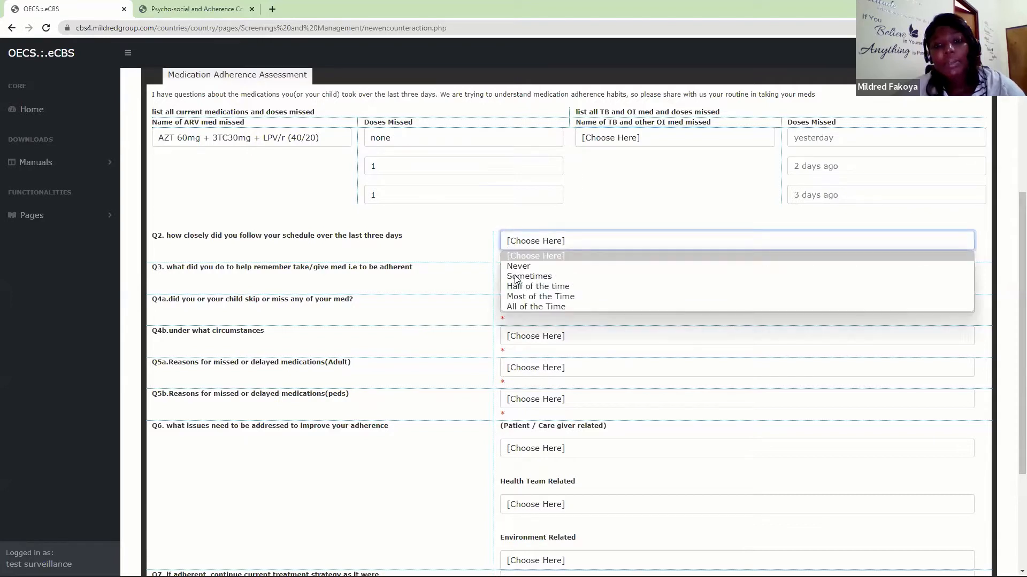
{"action": "left_click", "coordinate": [516, 278]}
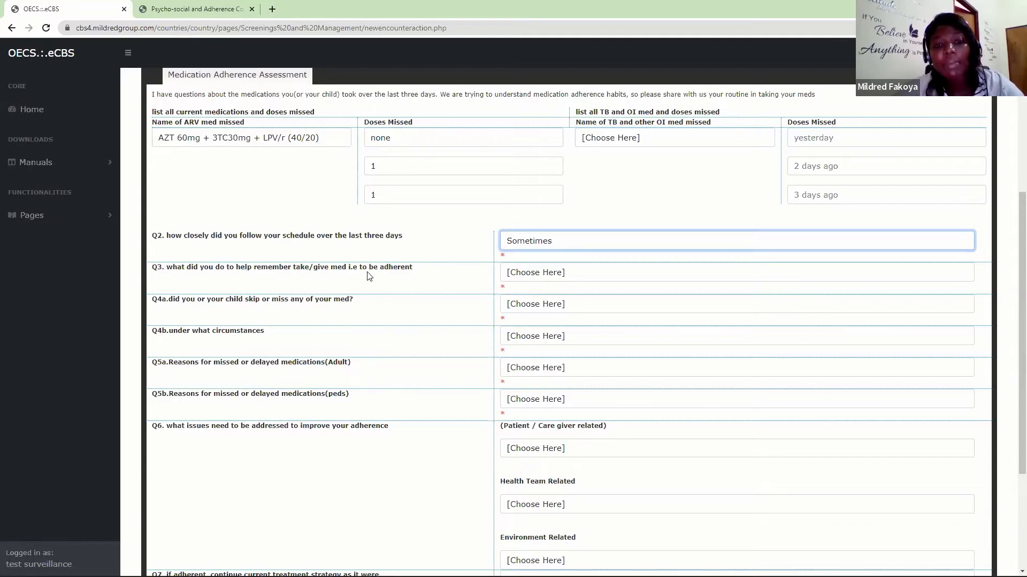
{"action": "left_click", "coordinate": [528, 274]}
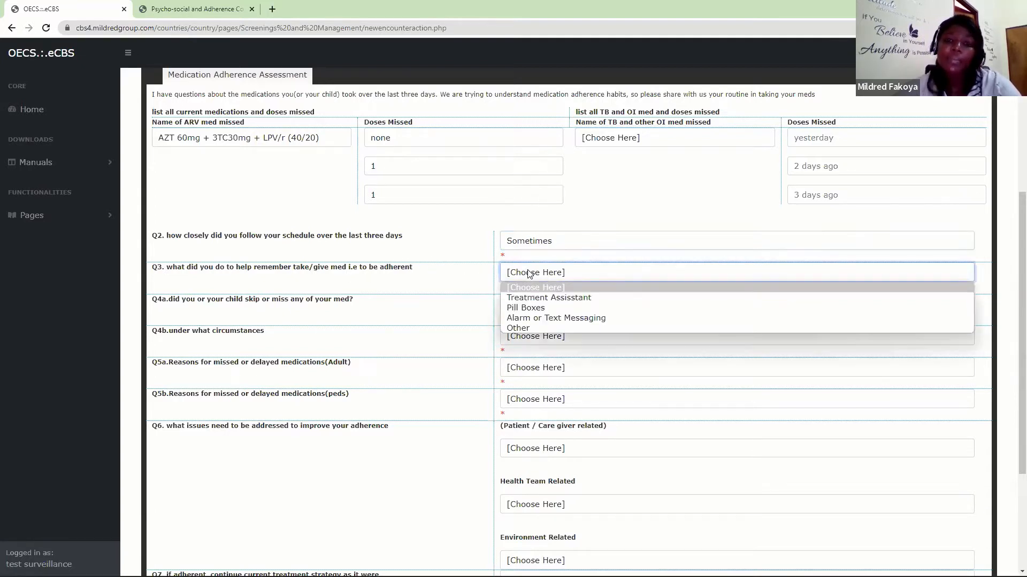
{"action": "left_click", "coordinate": [531, 298]}
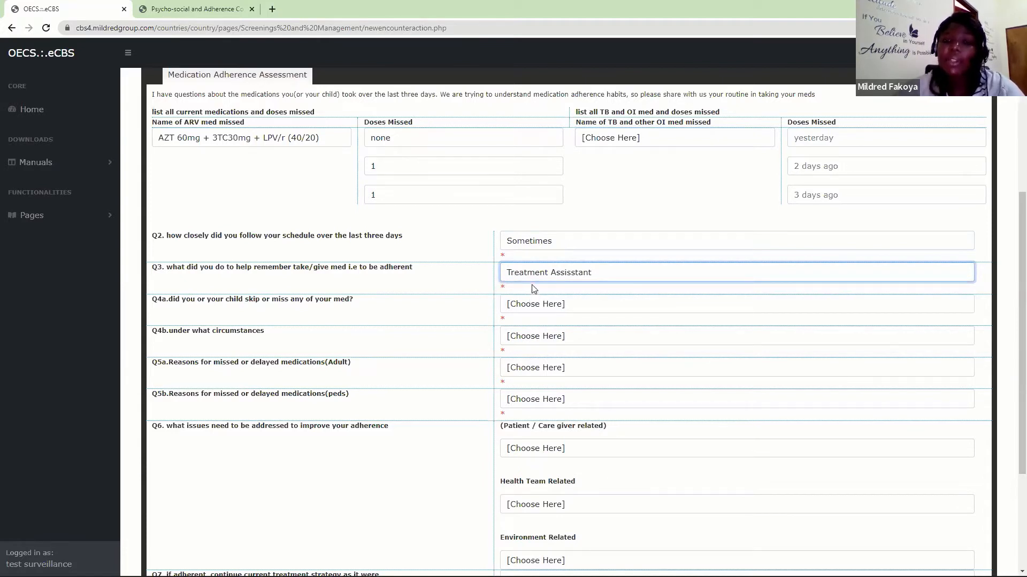
{"action": "left_click", "coordinate": [535, 278]}
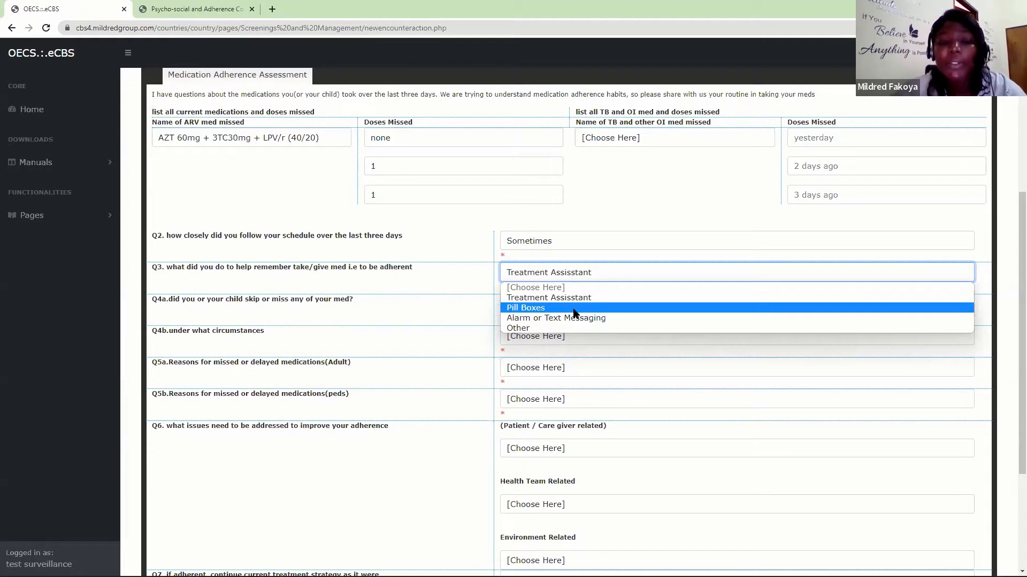
{"action": "left_click", "coordinate": [203, 321]}
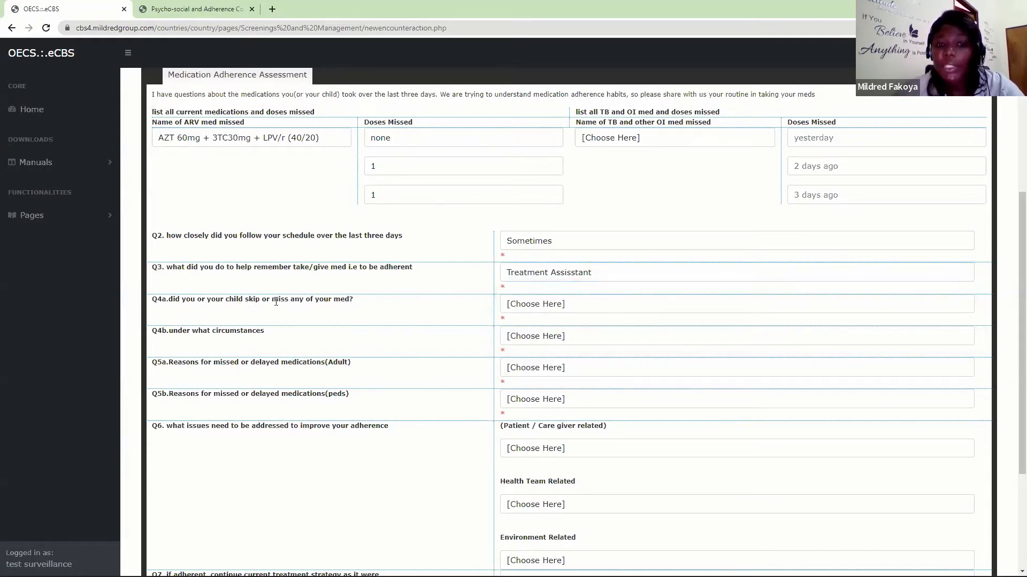
Answer Q4a on skipped or missed medication with Yes and set the Q4b circumstances to when travelling
{"action": "left_click", "coordinate": [538, 307]}
{"action": "left_click", "coordinate": [524, 330]}
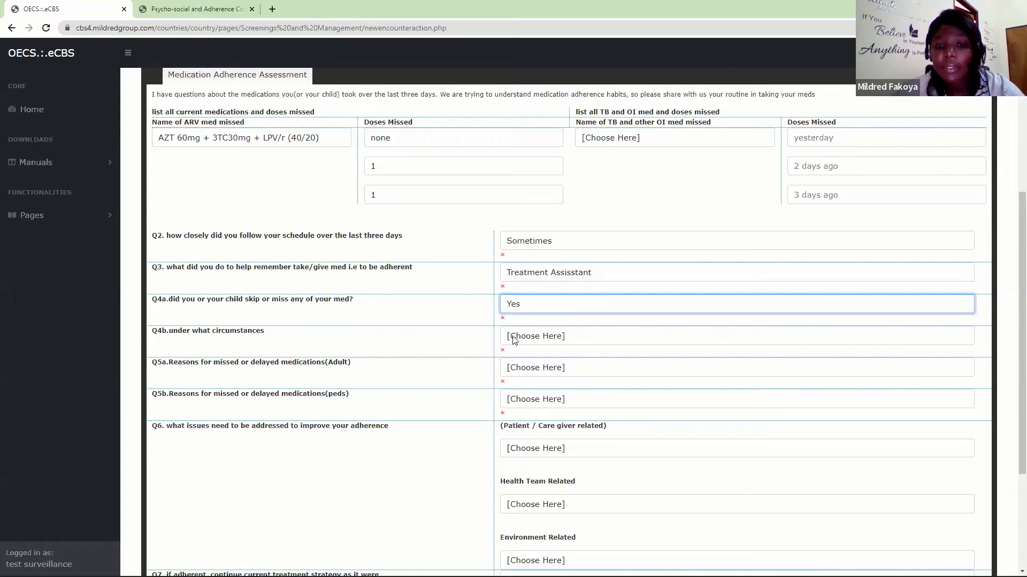
{"action": "left_click", "coordinate": [515, 338]}
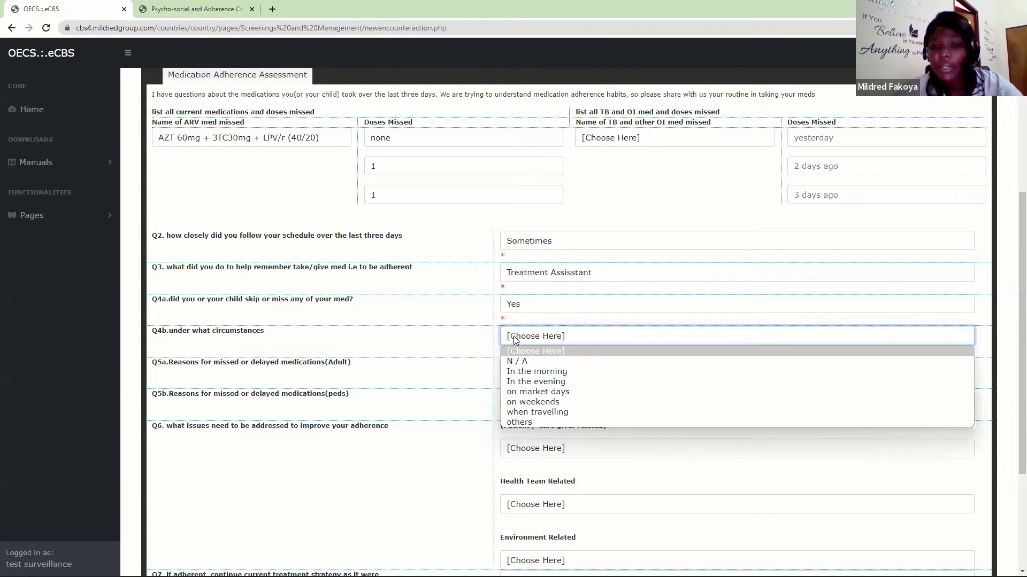
{"action": "left_click", "coordinate": [537, 412]}
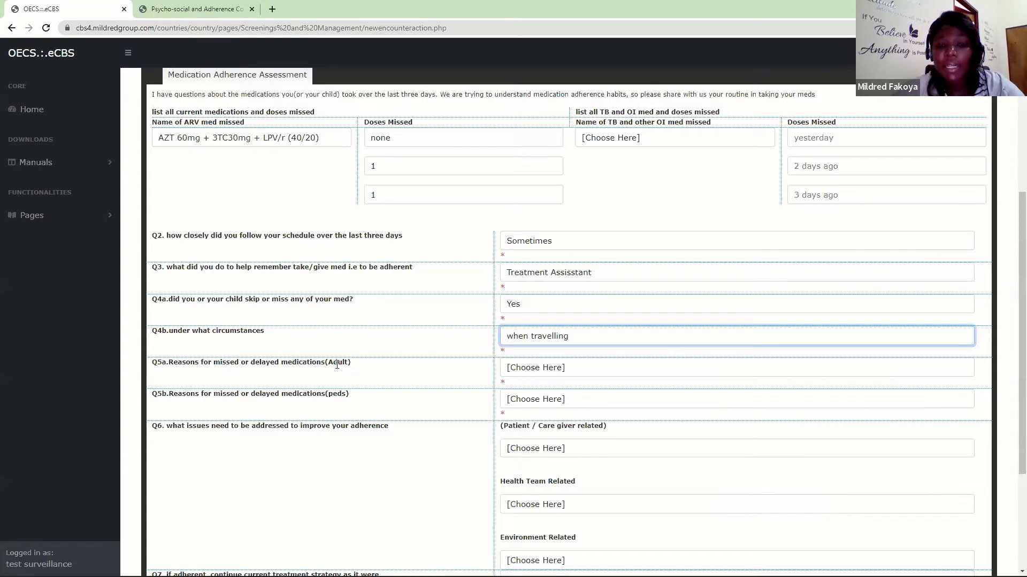
Set the reasons for missed or delayed medications to N / A for adults (Q5a) and Caregiver moved for peds (Q5b)
{"action": "left_click", "coordinate": [555, 370]}
{"action": "left_click", "coordinate": [521, 396]}
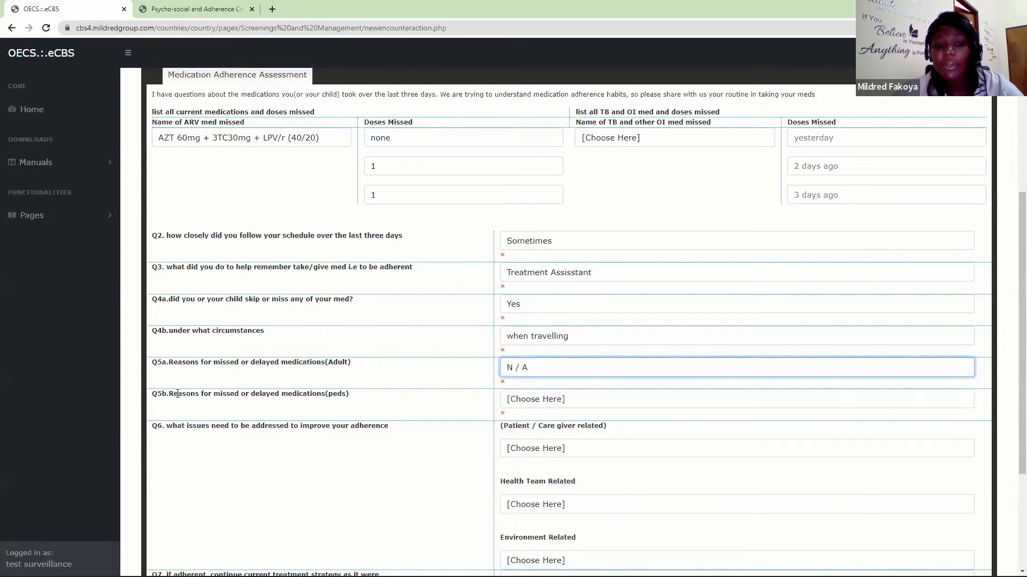
{"action": "left_click", "coordinate": [570, 405]}
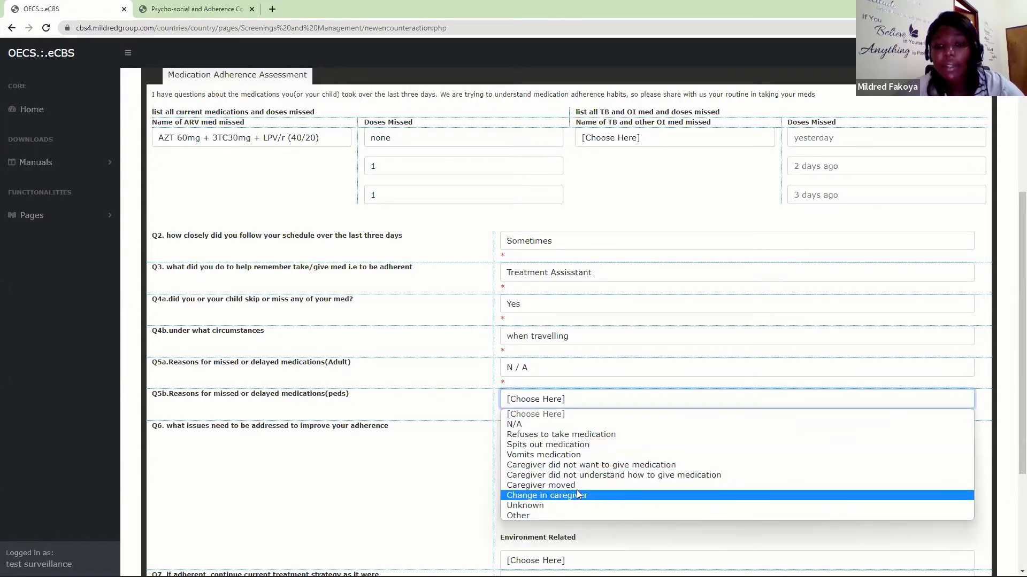
{"action": "left_click", "coordinate": [542, 487]}
Set the Q6 adherence issues to Away from Home for patient/caregiver, None for health team and Address stigma for environment
{"action": "scroll", "coordinate": [1009, 363], "scroll_direction": "down", "scroll_amount": 2}
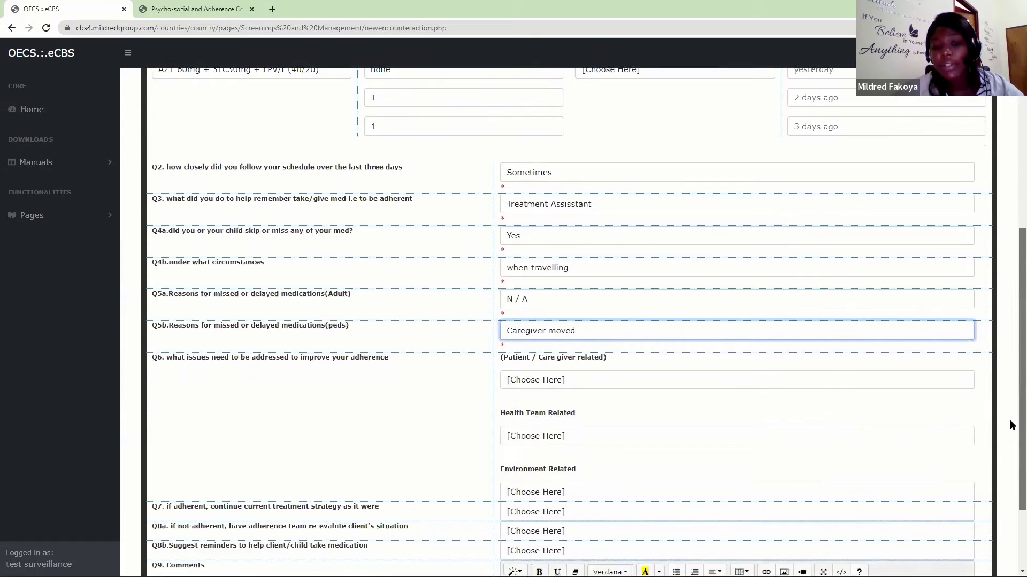
{"action": "scroll", "coordinate": [1010, 425], "scroll_direction": "down", "scroll_amount": 2}
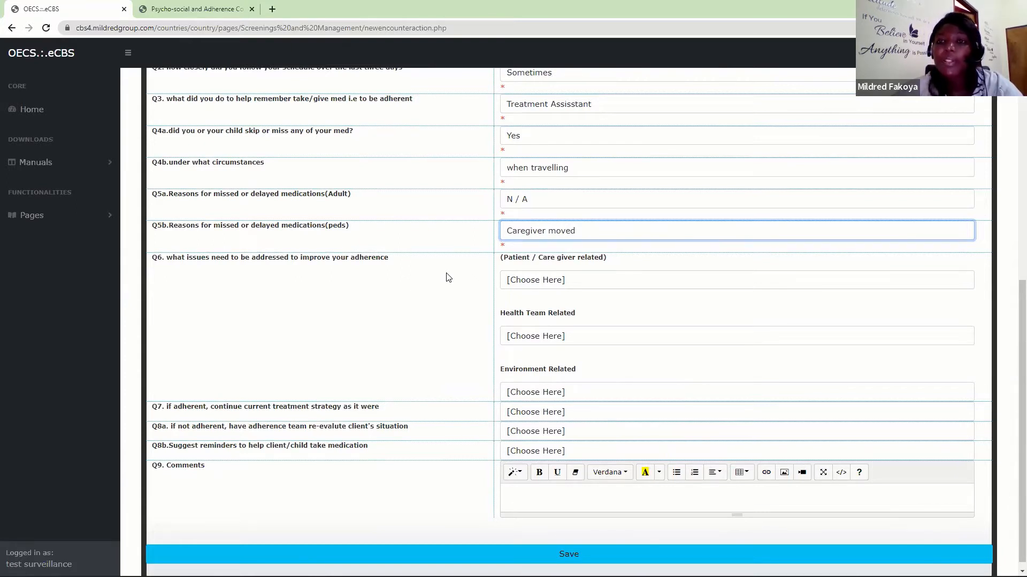
{"action": "left_click", "coordinate": [562, 284]}
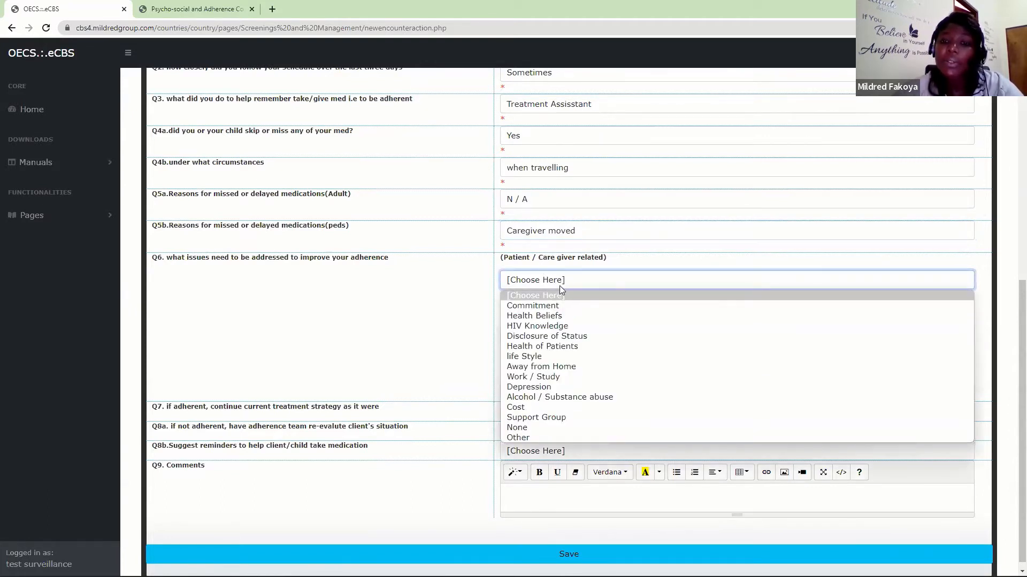
{"action": "left_click", "coordinate": [541, 367]}
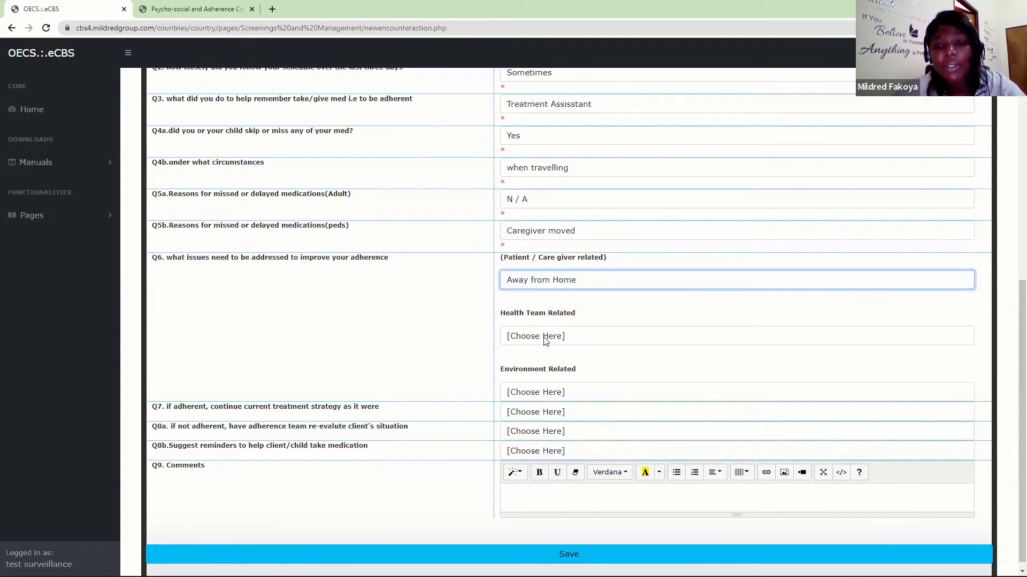
{"action": "left_click", "coordinate": [546, 338]}
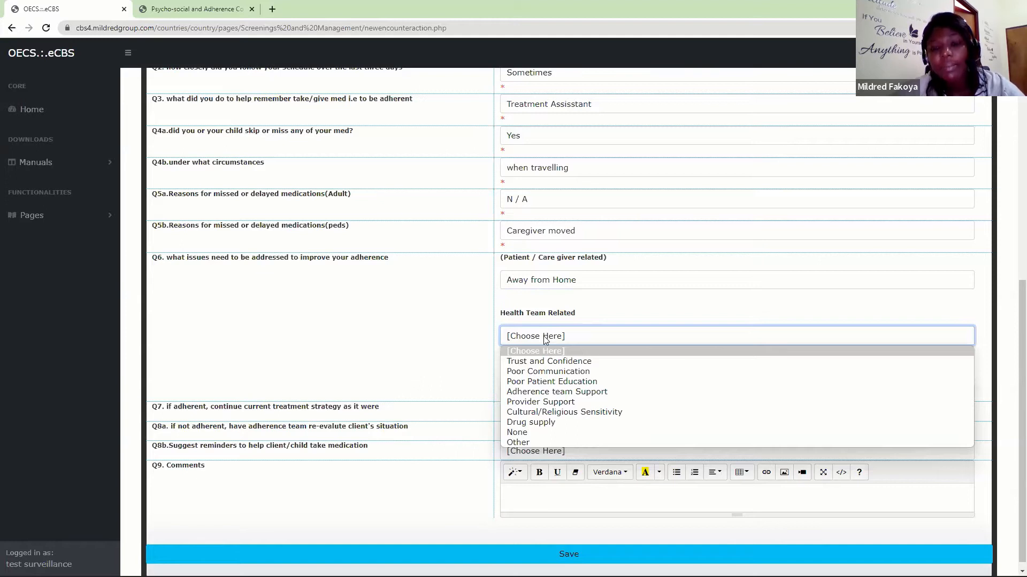
{"action": "left_click", "coordinate": [525, 431]}
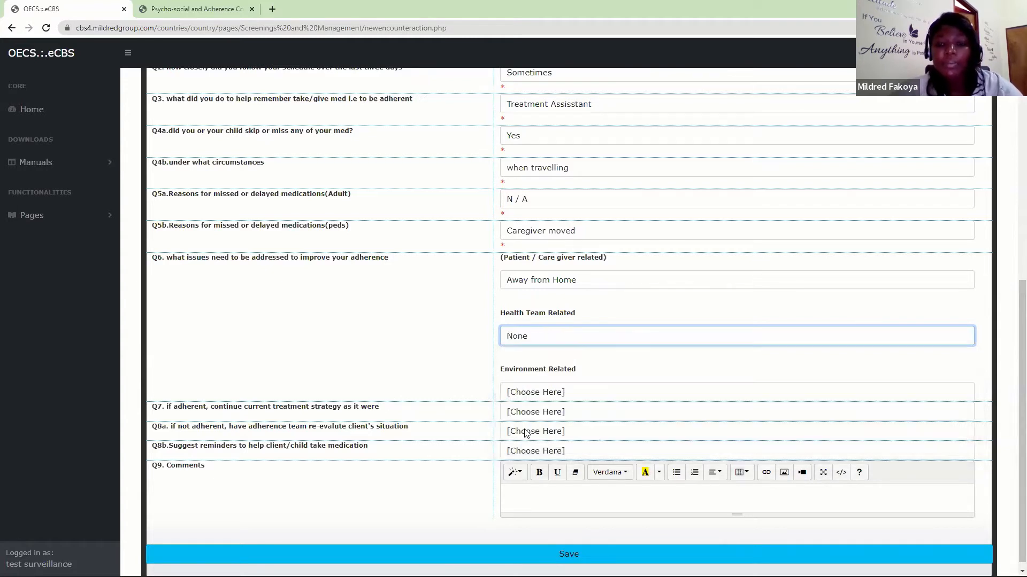
{"action": "left_click", "coordinate": [548, 392]}
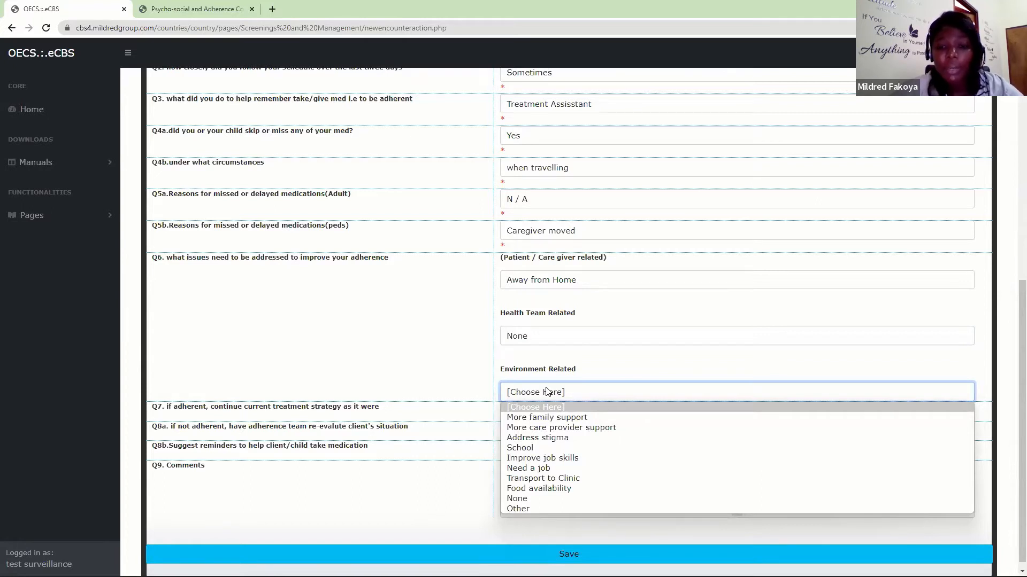
{"action": "left_click", "coordinate": [545, 442]}
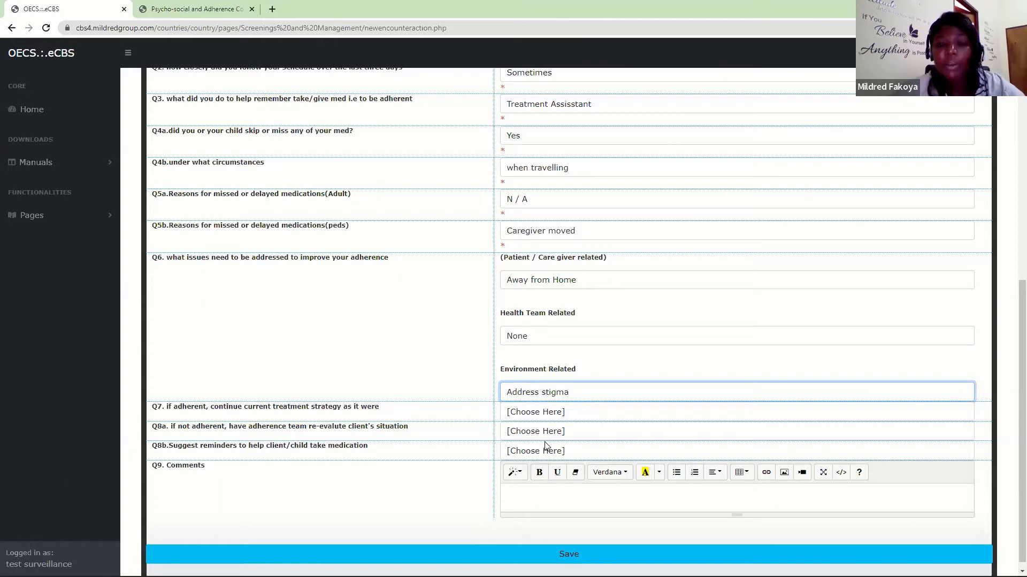
Answer Q7 on continuing the current treatment strategy with Yes, and set both Q8a re-evaluation and Q8b reminders to n.a
{"action": "left_click", "coordinate": [536, 412]}
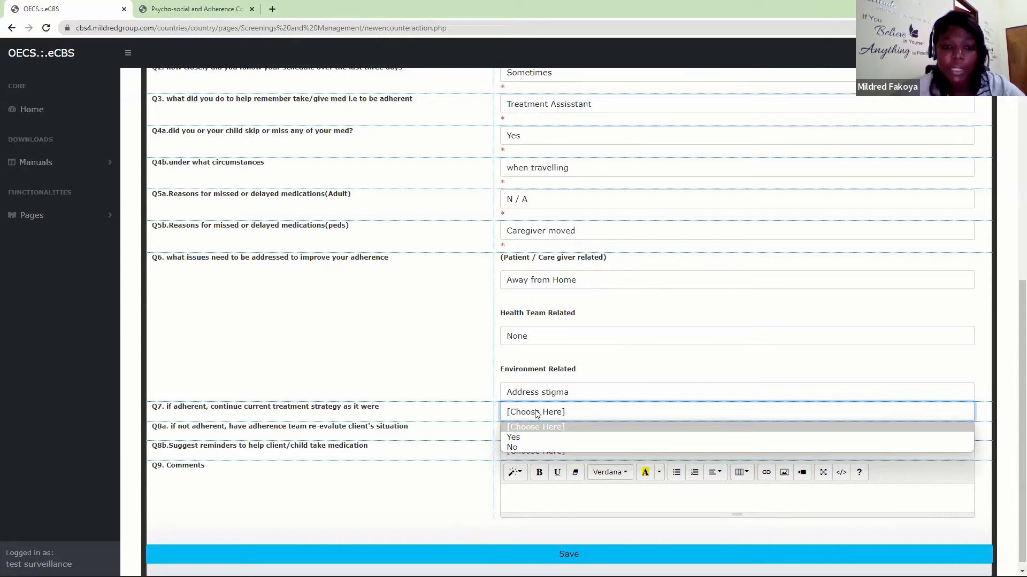
{"action": "left_click", "coordinate": [512, 437]}
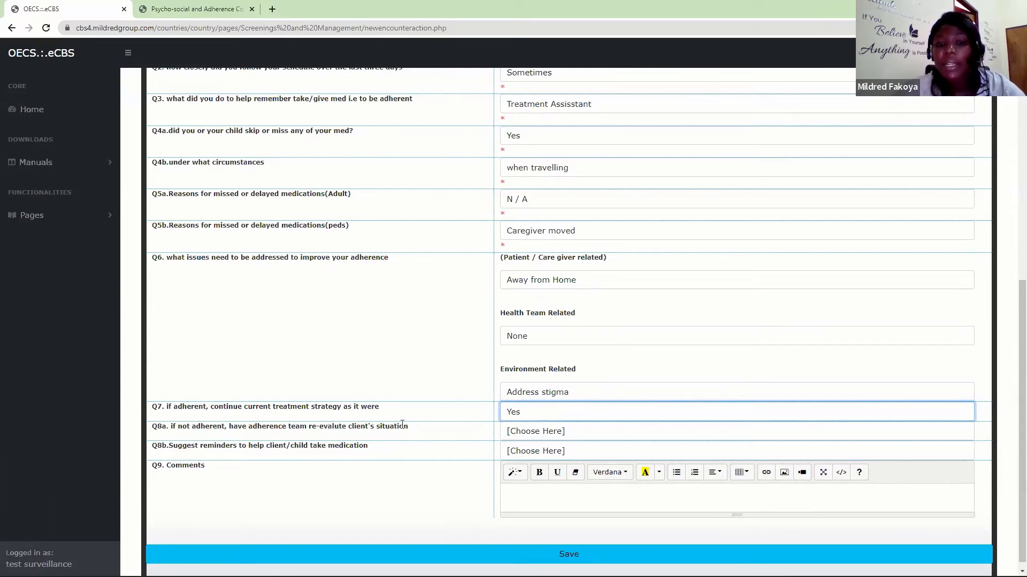
{"action": "left_click", "coordinate": [523, 434]}
{"action": "left_click", "coordinate": [516, 459]}
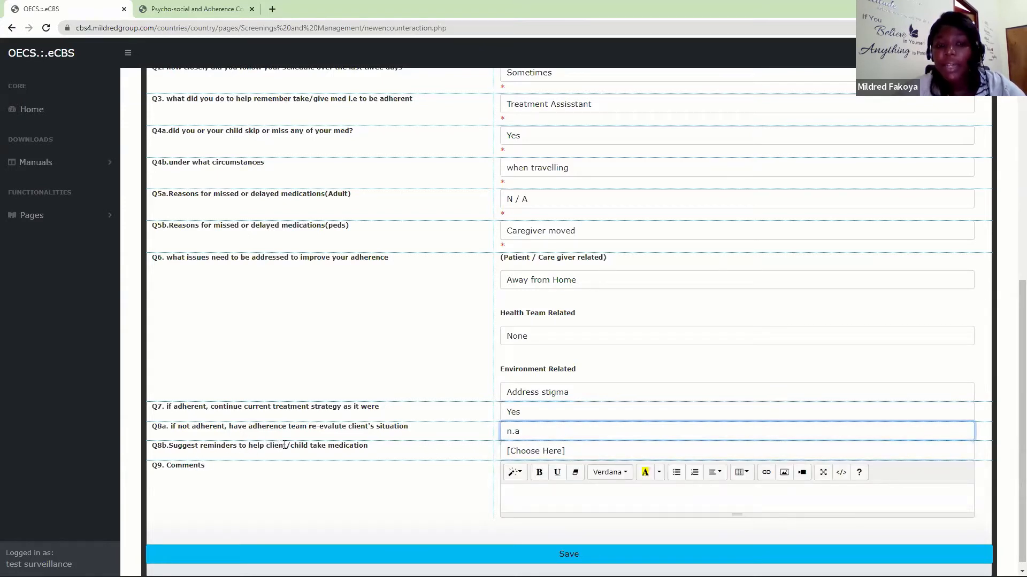
{"action": "left_click", "coordinate": [532, 452]}
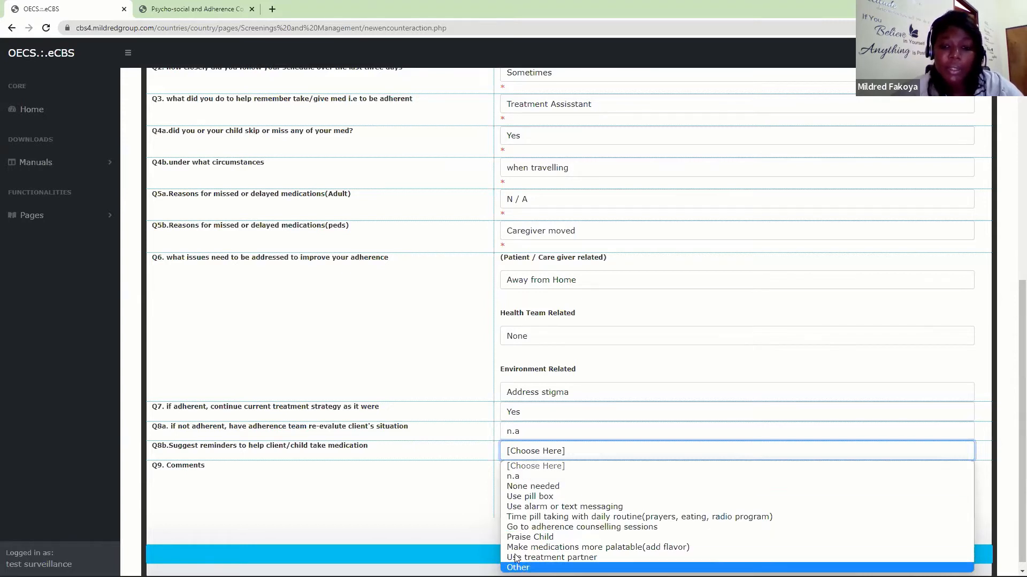
{"action": "left_click", "coordinate": [517, 477]}
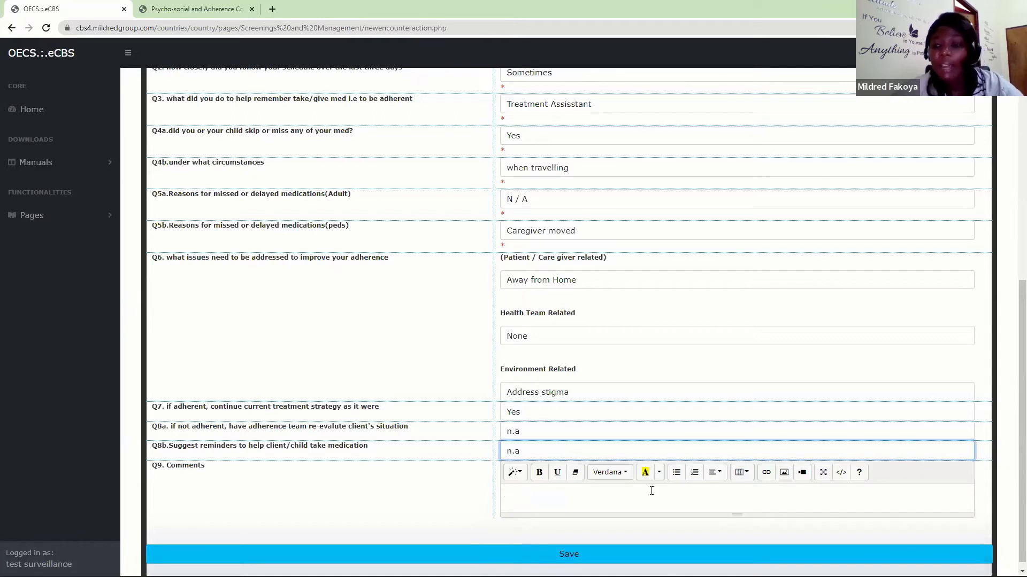
Enter the Q9 comment "Client was counselled to disclose child's status to a secondary caregiver.", correcting the misspelled word "disclose"
{"action": "scroll", "coordinate": [1009, 483], "scroll_direction": "down", "scroll_amount": 1}
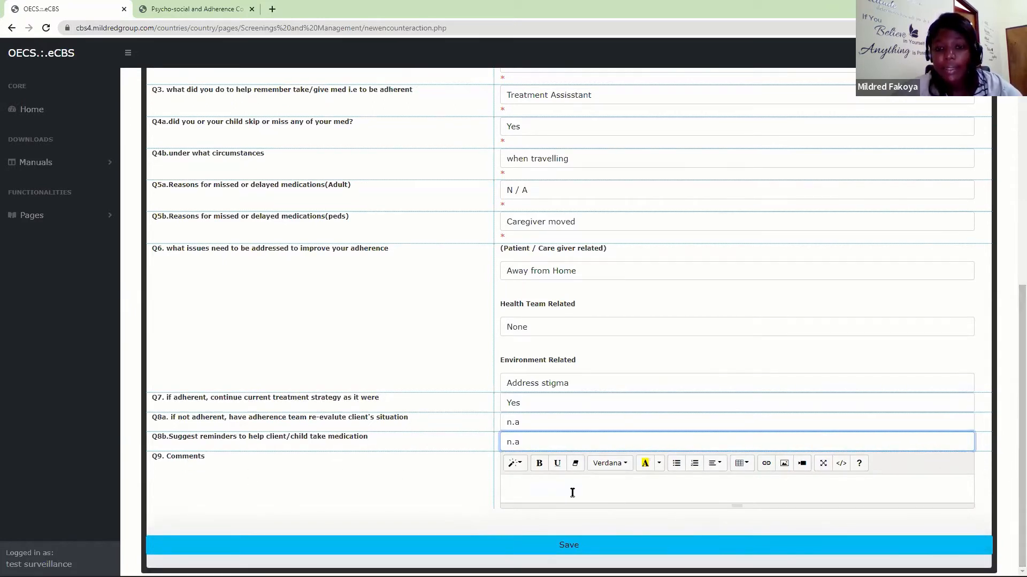
{"action": "left_click", "coordinate": [545, 491]}
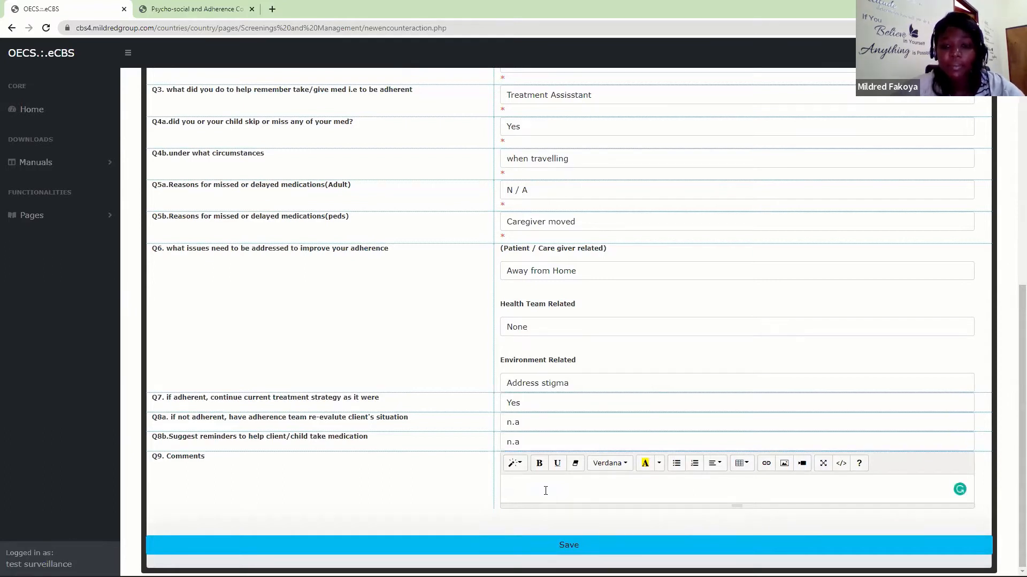
{"action": "type", "text": "Clien"}
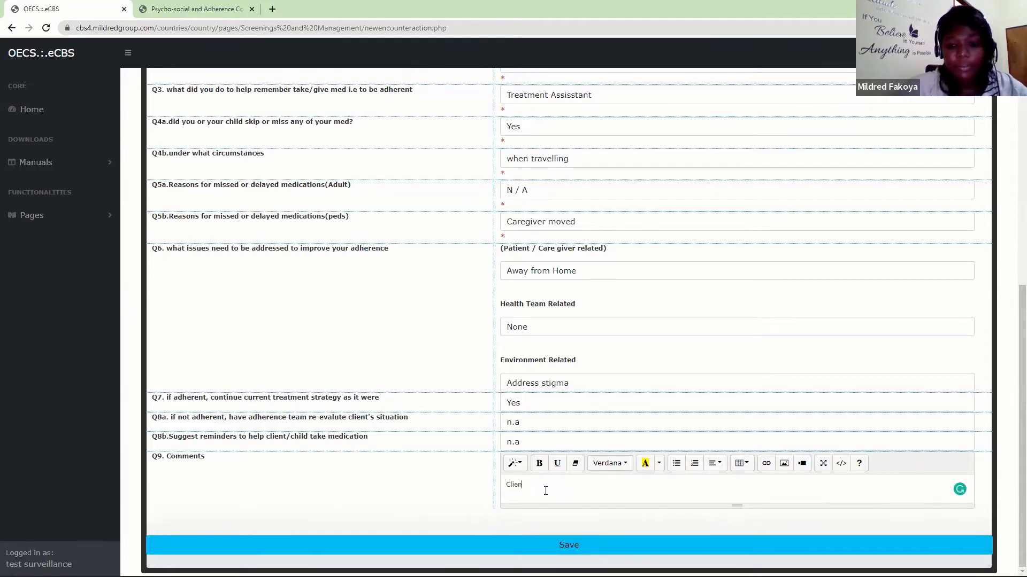
{"action": "type", "text": "t was "}
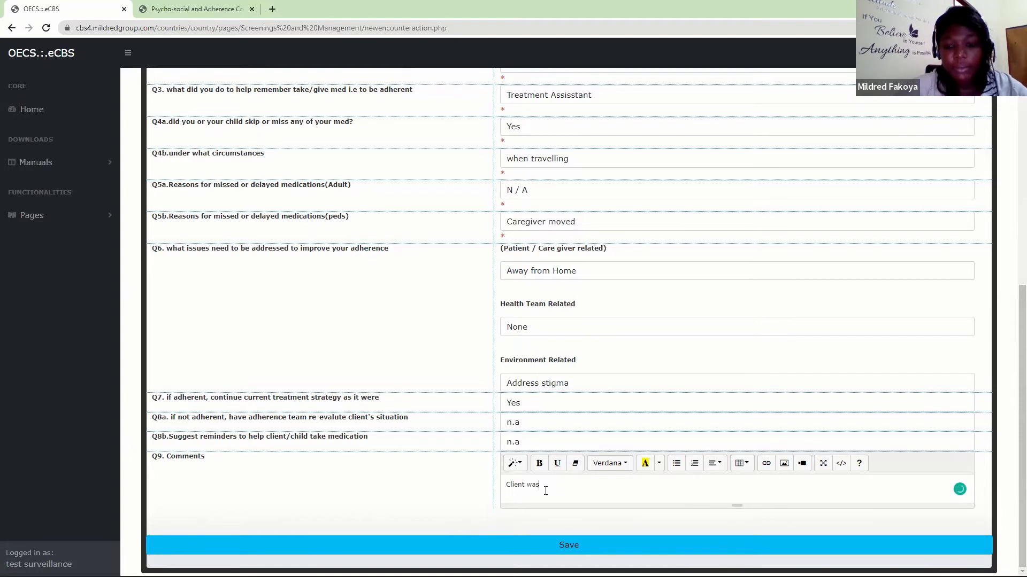
{"action": "type", "text": "counsell"}
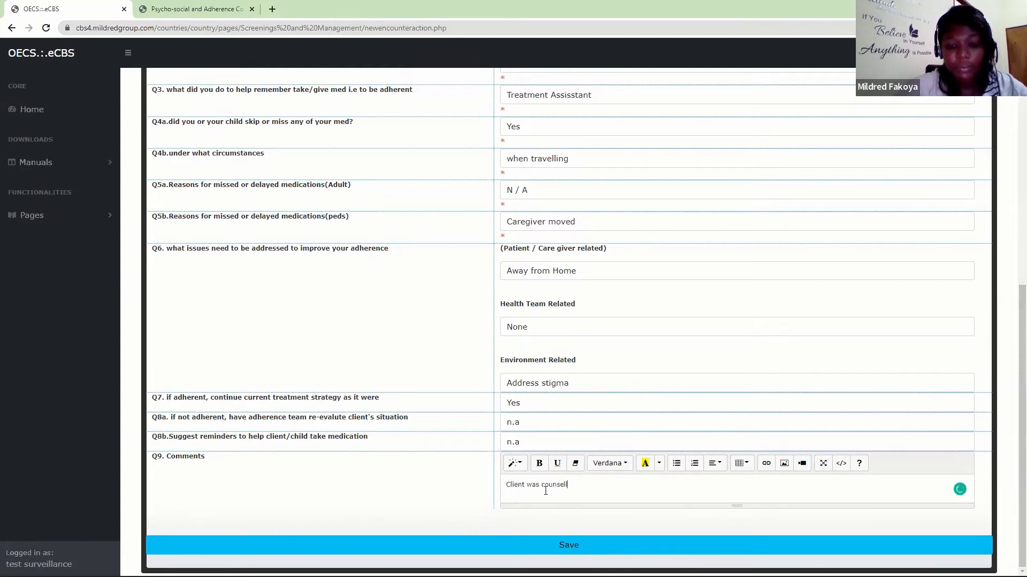
{"action": "type", "text": "ed to disclose c"}
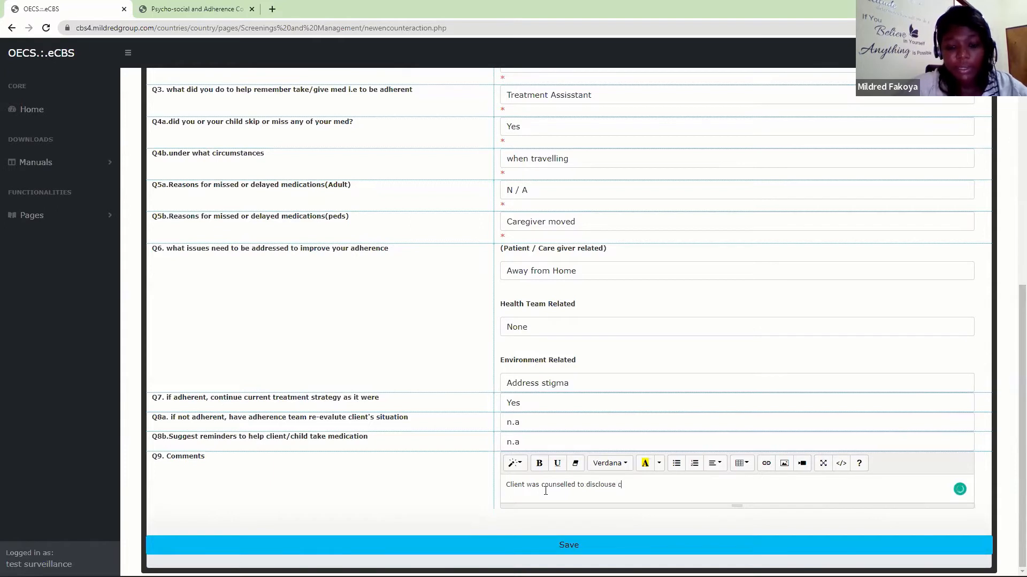
{"action": "type", "text": "hild "}
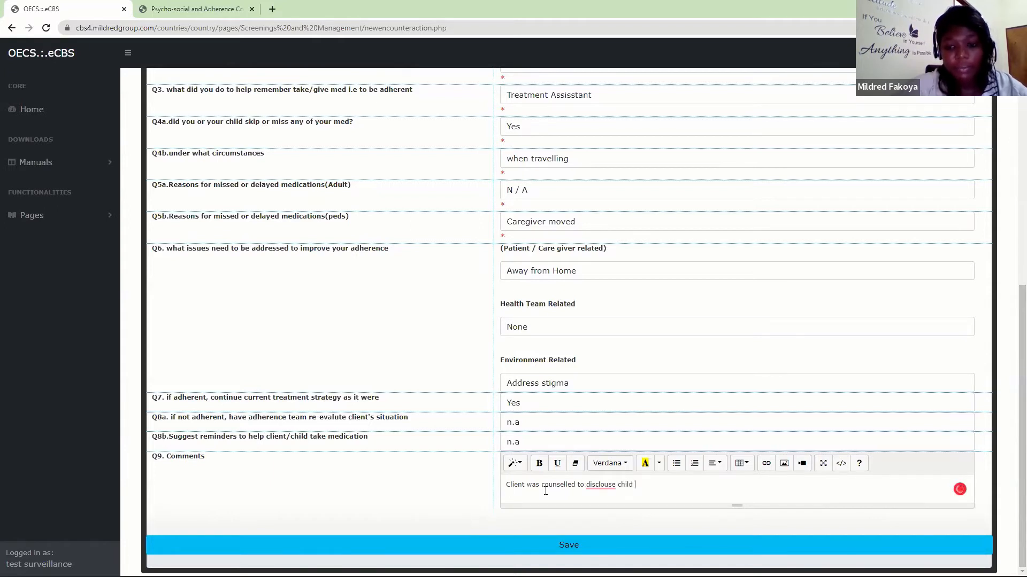
{"action": "type", "text": "'s stat"}
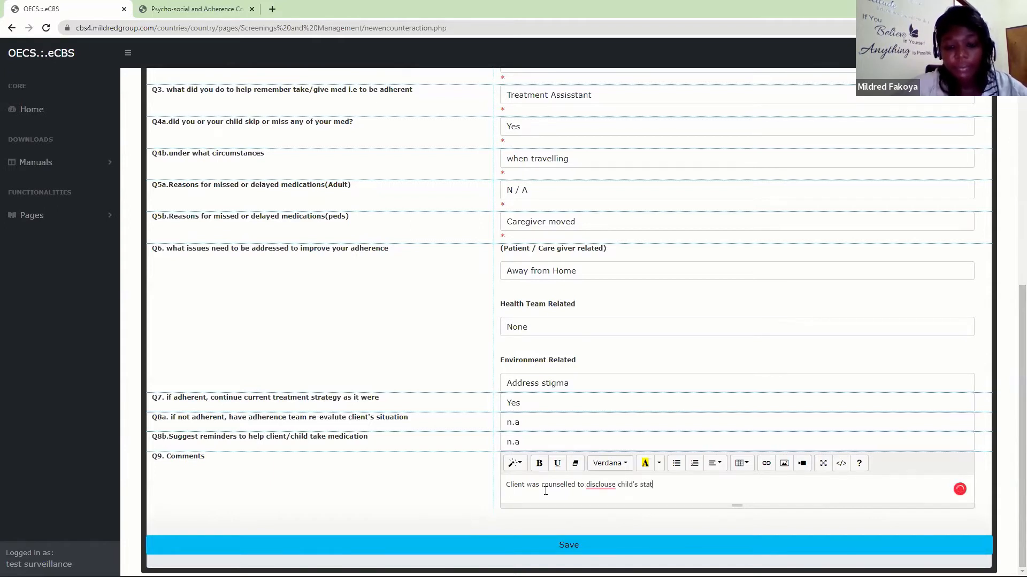
{"action": "type", "text": "us to a secondary ca"}
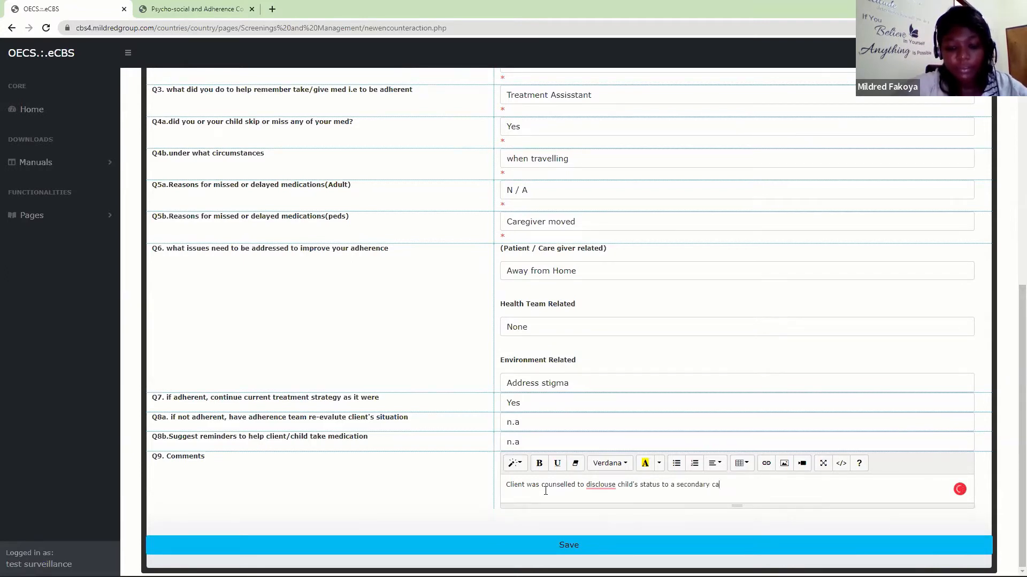
{"action": "type", "text": "regiver"}
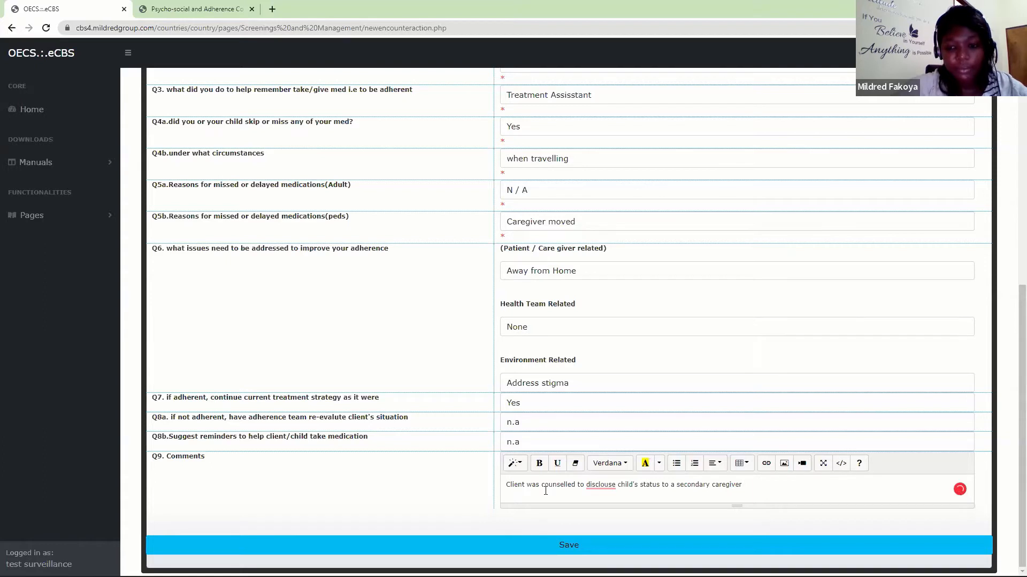
{"action": "right_click", "coordinate": [603, 485]}
{"action": "left_click", "coordinate": [607, 413]}
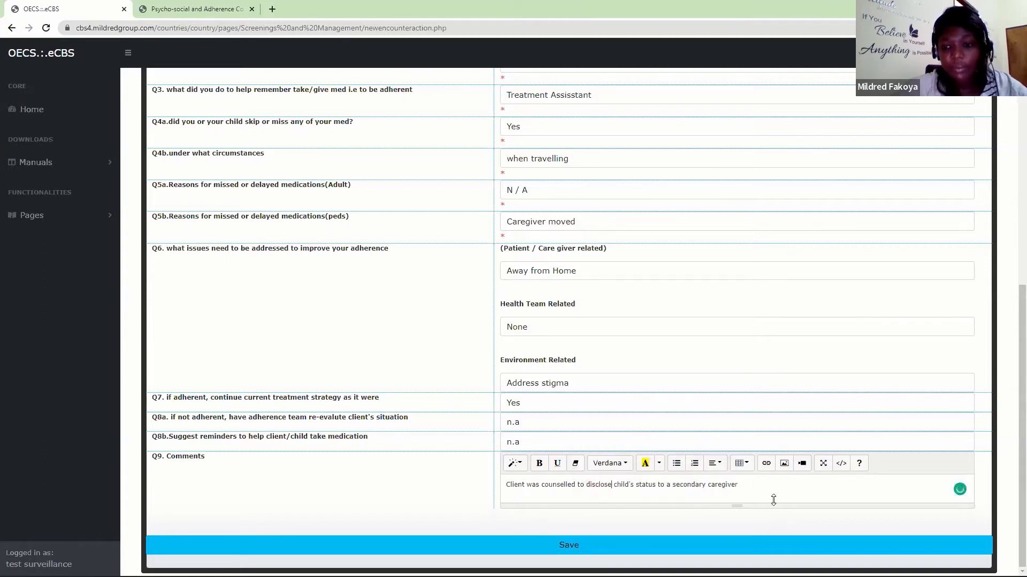
{"action": "type", "text": "."}
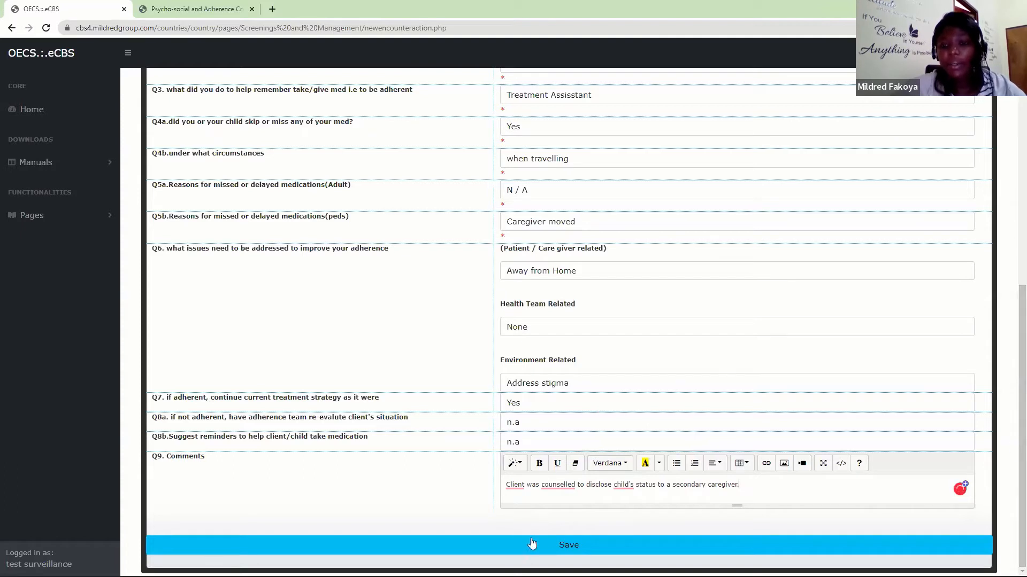
Apply the suggested writing corrections "counseled" and "the child's" in the Q9 comment
{"action": "mouse_move", "coordinate": [562, 486]}
{"action": "left_click", "coordinate": [564, 513]}
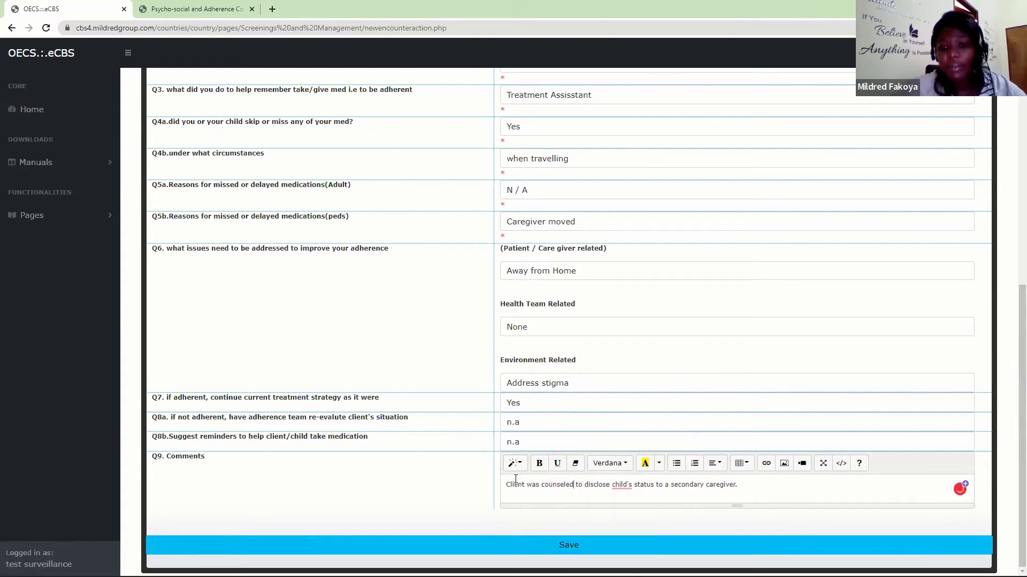
{"action": "mouse_move", "coordinate": [621, 486]}
{"action": "left_click", "coordinate": [632, 517]}
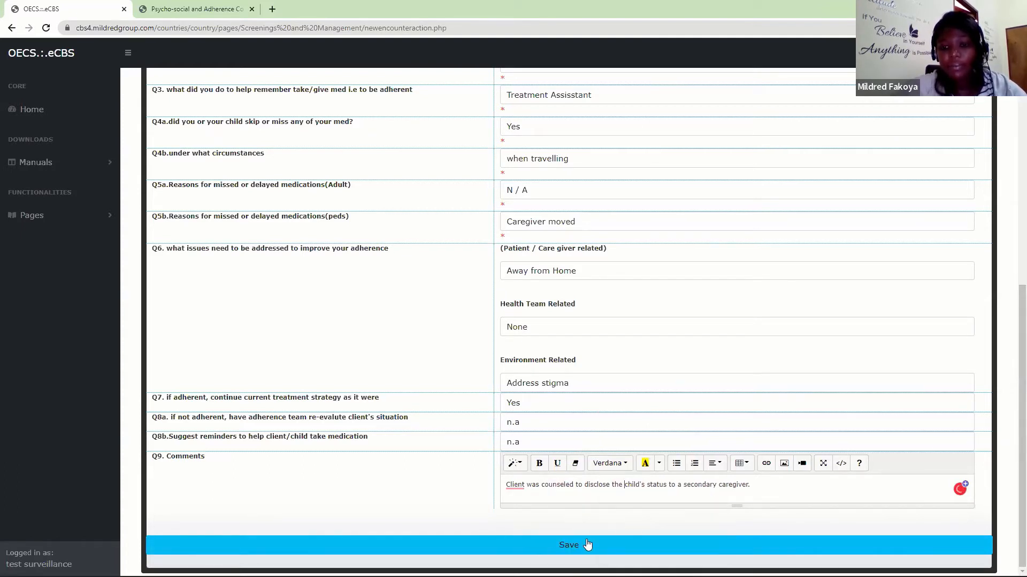
Save the completed adherence assessment record and acknowledge the save messages
{"action": "left_click", "coordinate": [586, 545]}
{"action": "left_click", "coordinate": [564, 90]}
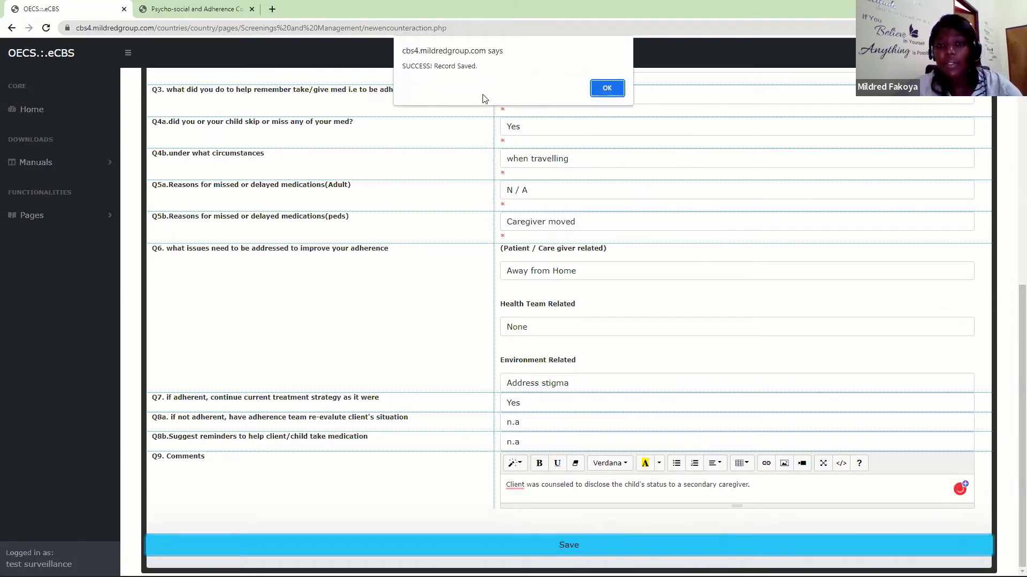
{"action": "left_click", "coordinate": [611, 90]}
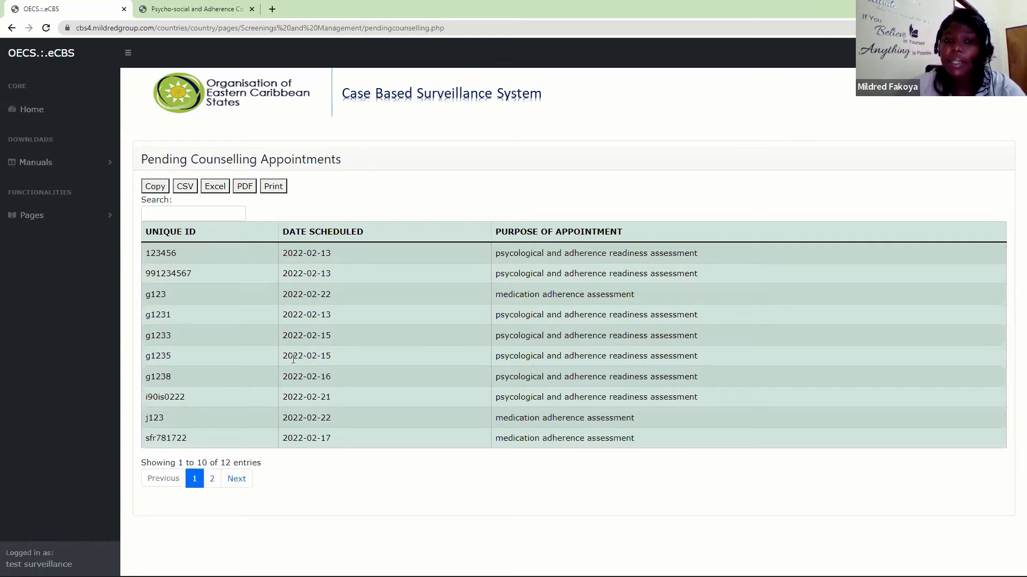
Retrieve the client's past counselling encounter by their unique ID and view the Adherence Follow-up Assessment notes
{"action": "left_click", "coordinate": [69, 217]}
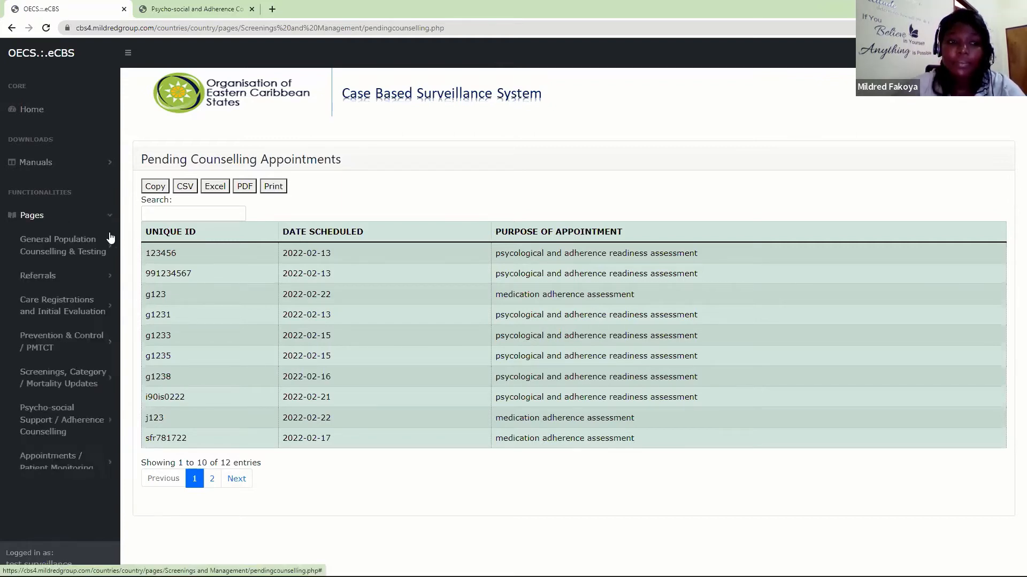
{"action": "left_click_drag", "start_coordinate": [114, 250], "coordinate": [129, 383]}
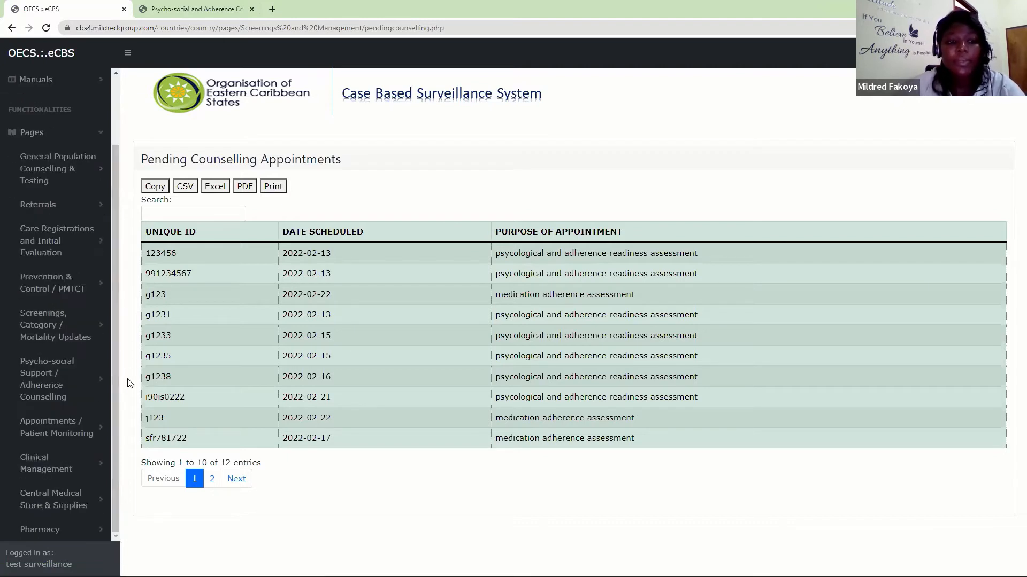
{"action": "left_click", "coordinate": [59, 391]}
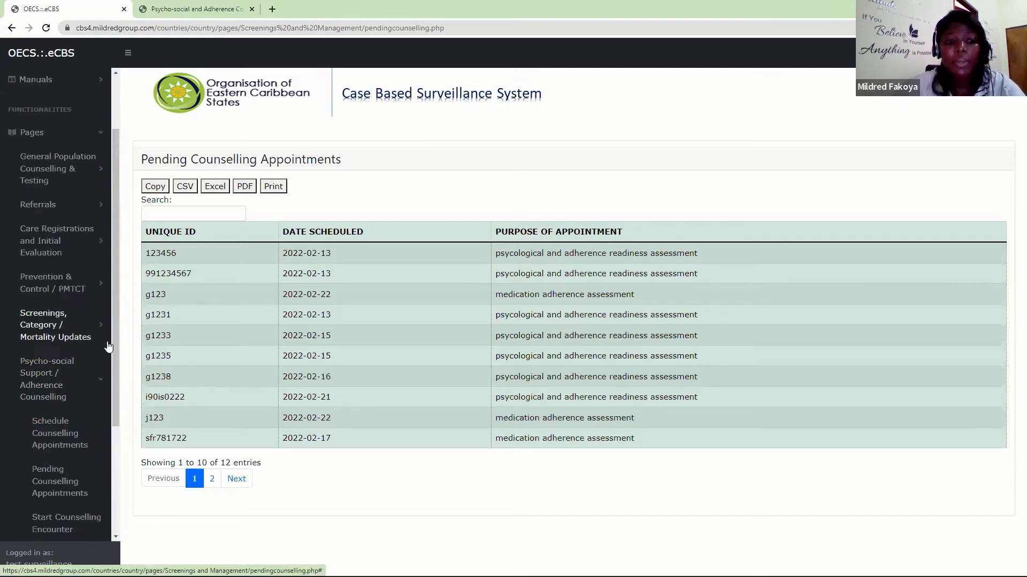
{"action": "scroll", "coordinate": [106, 431], "scroll_direction": "down", "scroll_amount": 3}
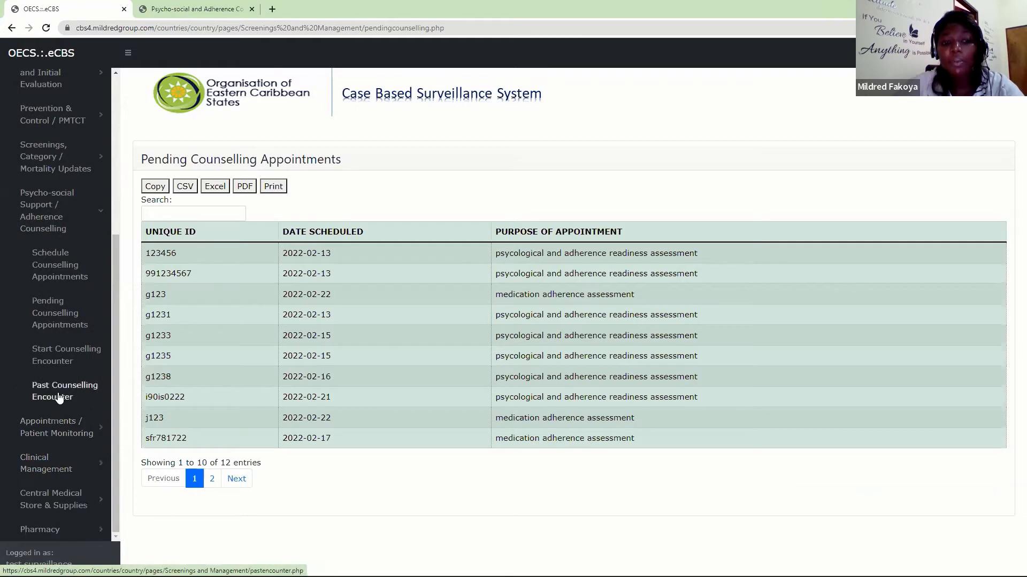
{"action": "left_click", "coordinate": [58, 398]}
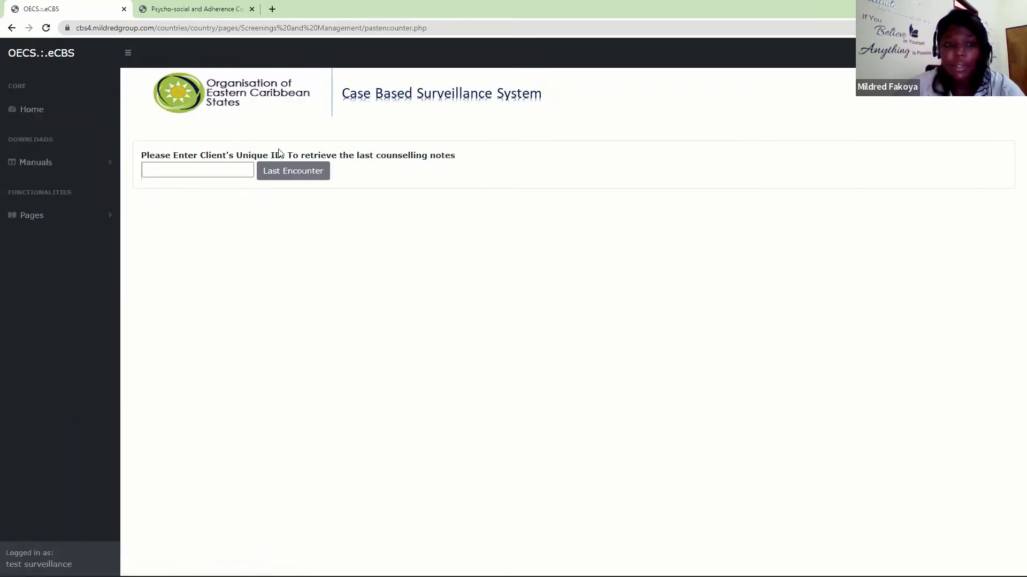
{"action": "left_click", "coordinate": [209, 172]}
{"action": "left_click", "coordinate": [210, 173]}
{"action": "type", "text": "•••••"}
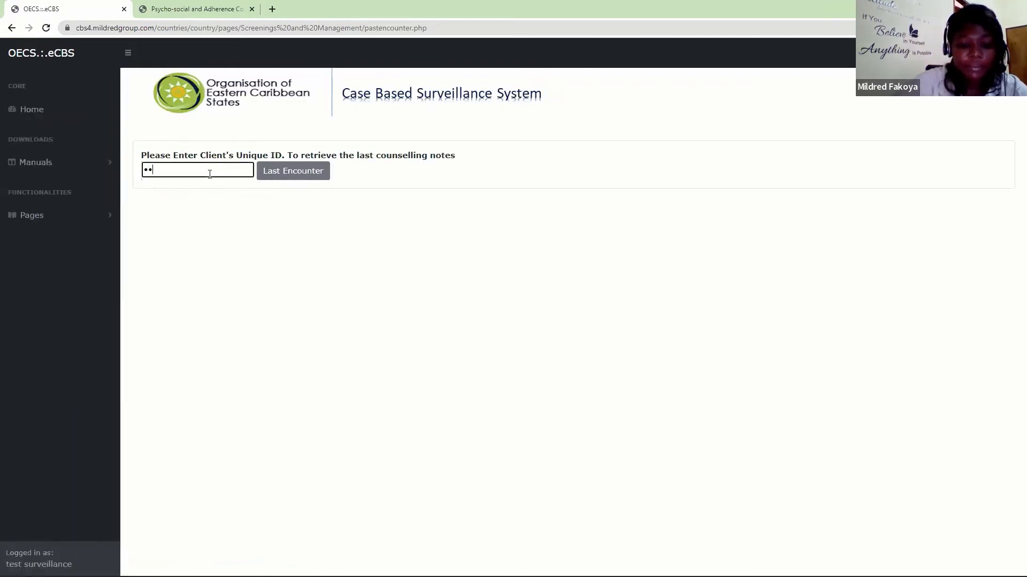
{"action": "left_click", "coordinate": [275, 182]}
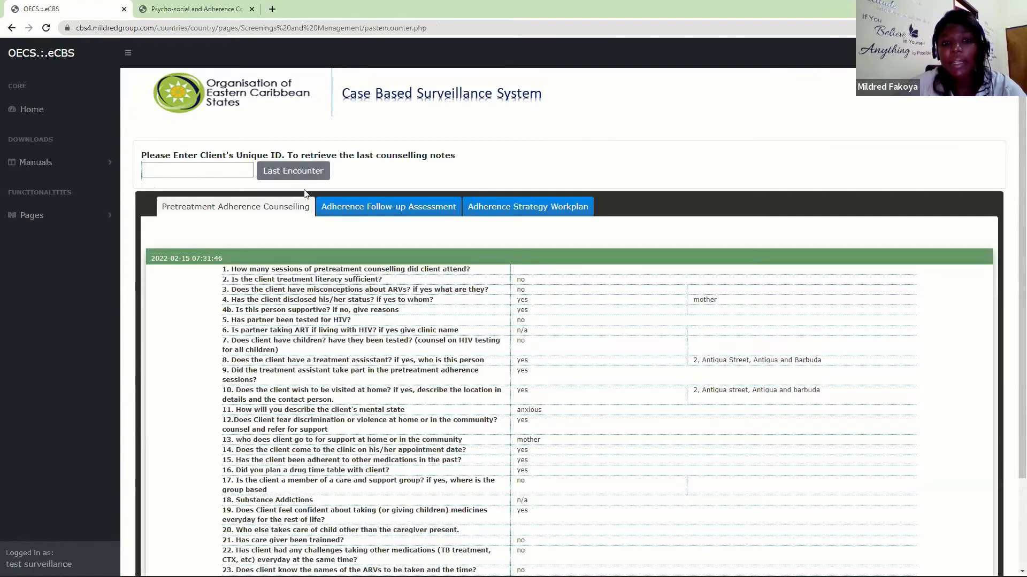
{"action": "left_click", "coordinate": [393, 208]}
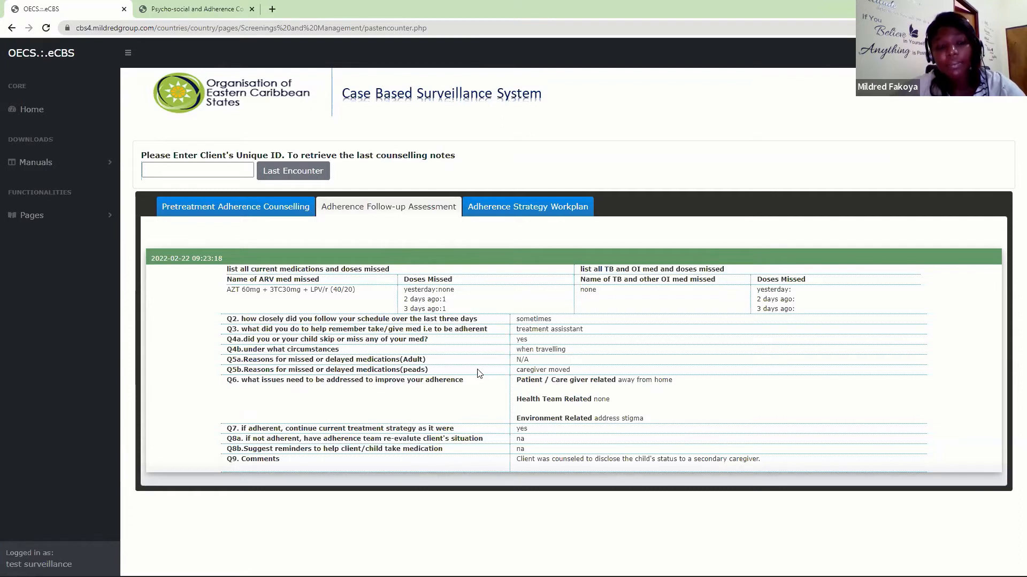
Schedule a counselling appointment by referring a client, identified by unique ID, for an Adherence Readiness Assessment
{"action": "left_click", "coordinate": [97, 220]}
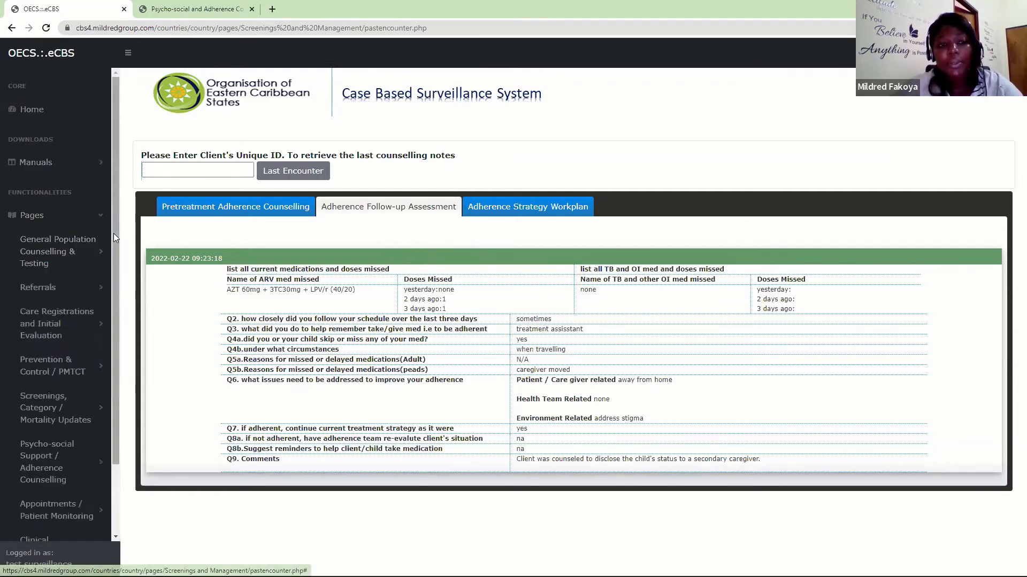
{"action": "left_click_drag", "start_coordinate": [114, 233], "coordinate": [115, 340]}
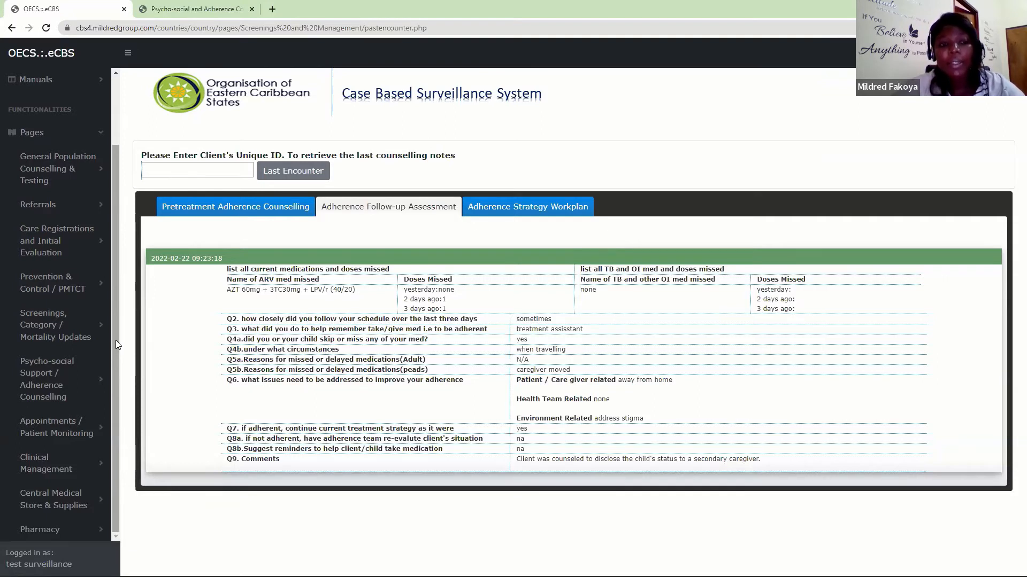
{"action": "left_click", "coordinate": [49, 391]}
{"action": "left_click", "coordinate": [51, 437]}
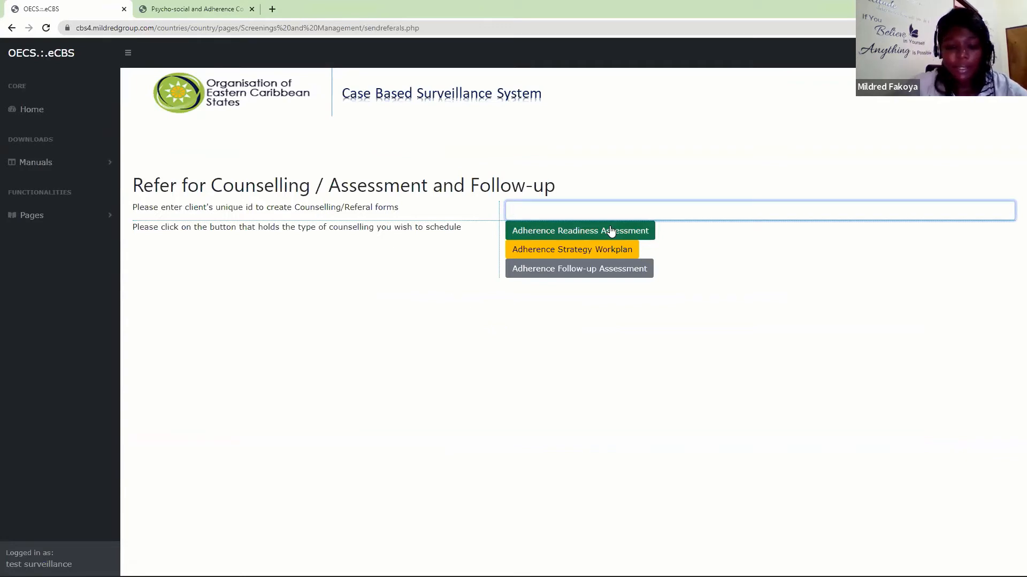
{"action": "type", "text": "g1234"}
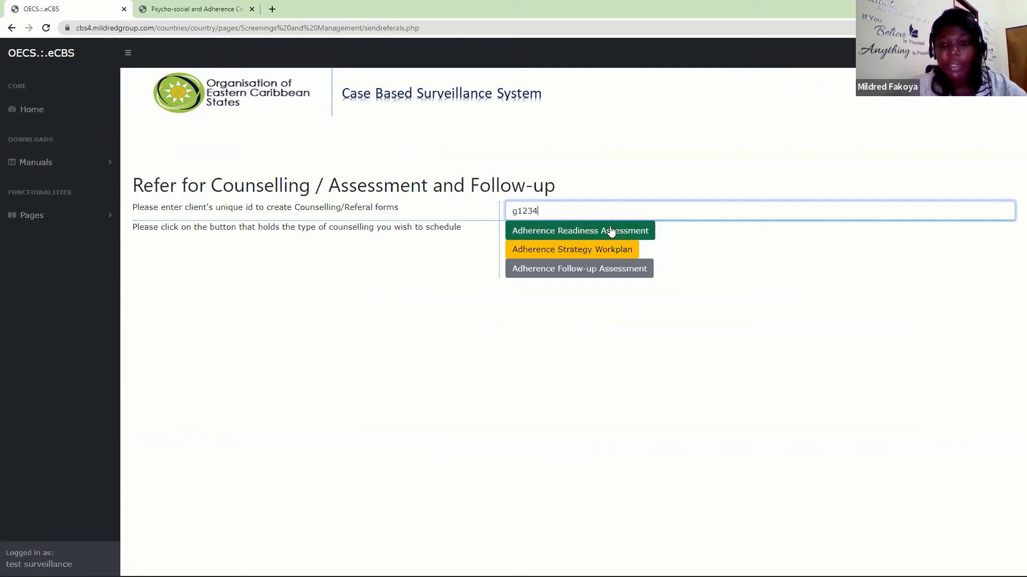
{"action": "left_click", "coordinate": [596, 234]}
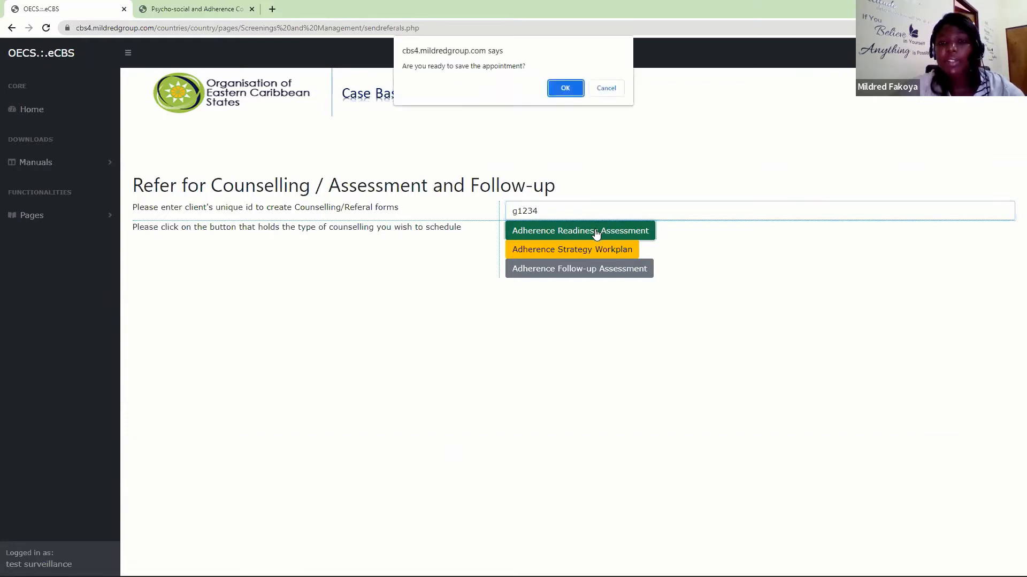
{"action": "left_click", "coordinate": [559, 89]}
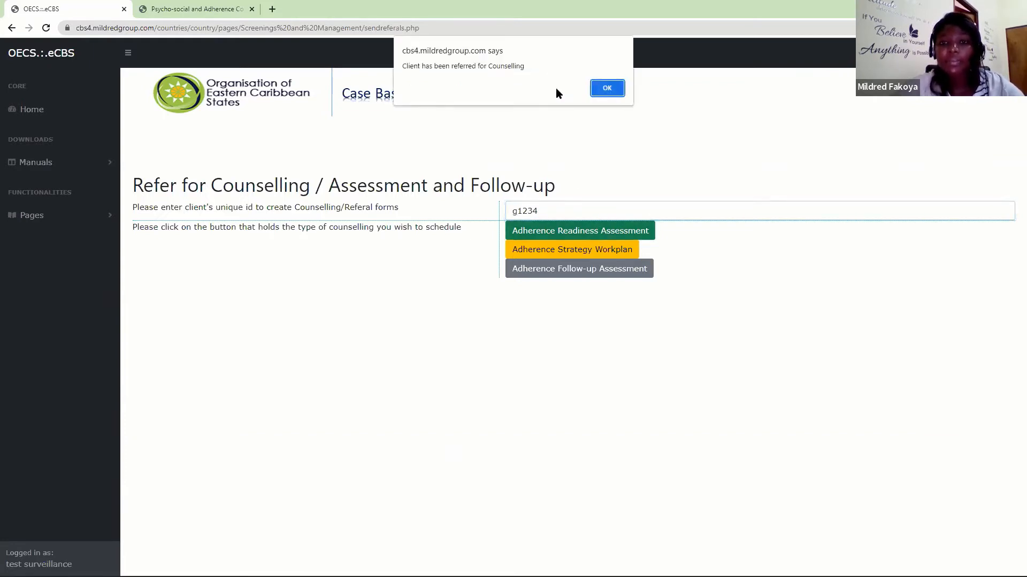
{"action": "left_click", "coordinate": [608, 87]}
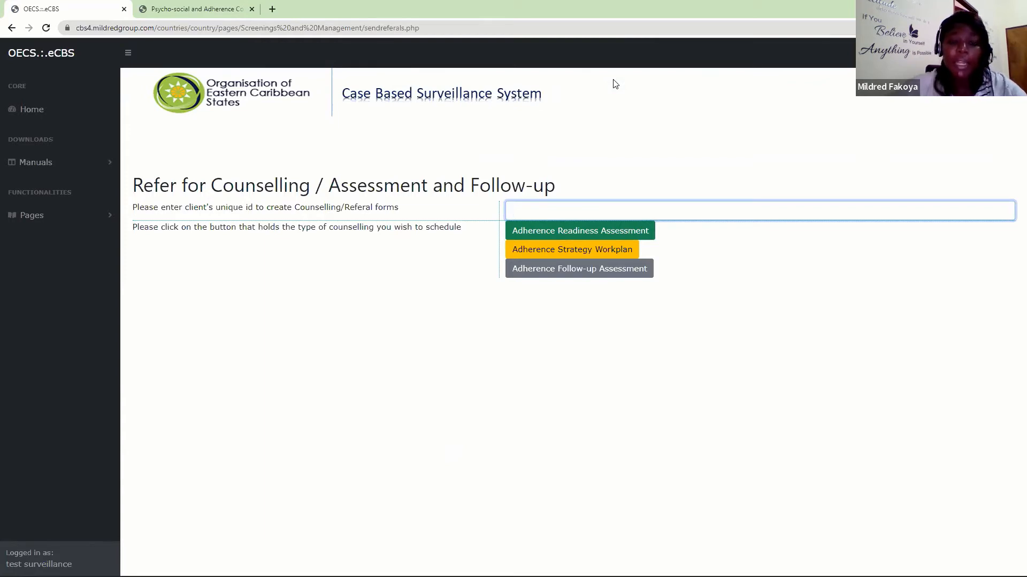
Start a new counselling encounter for the referred client by entering their unique ID and retrieving the form
{"action": "left_click", "coordinate": [92, 216]}
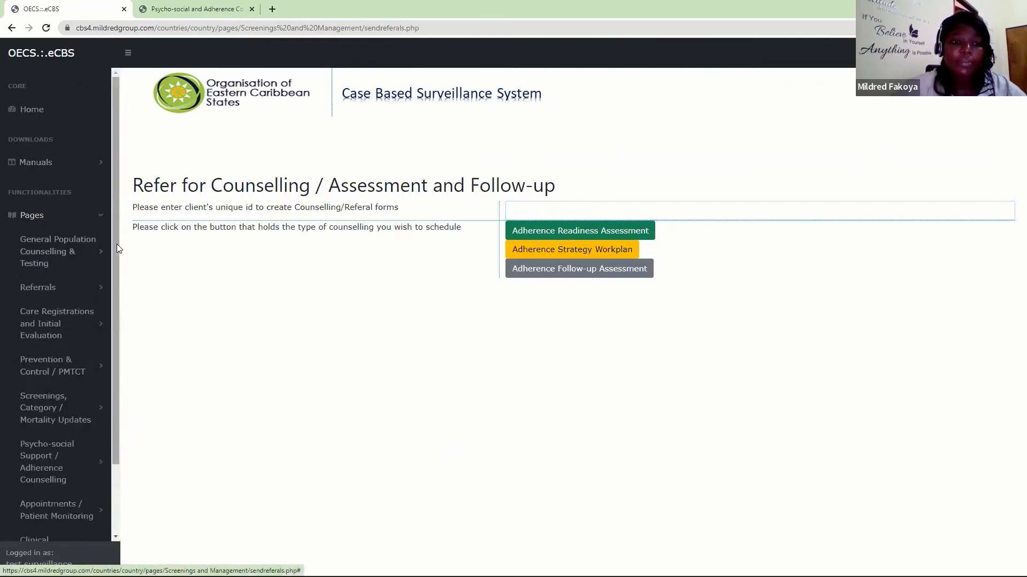
{"action": "scroll", "coordinate": [111, 381], "scroll_direction": "down", "scroll_amount": 2}
{"action": "left_click", "coordinate": [110, 381]}
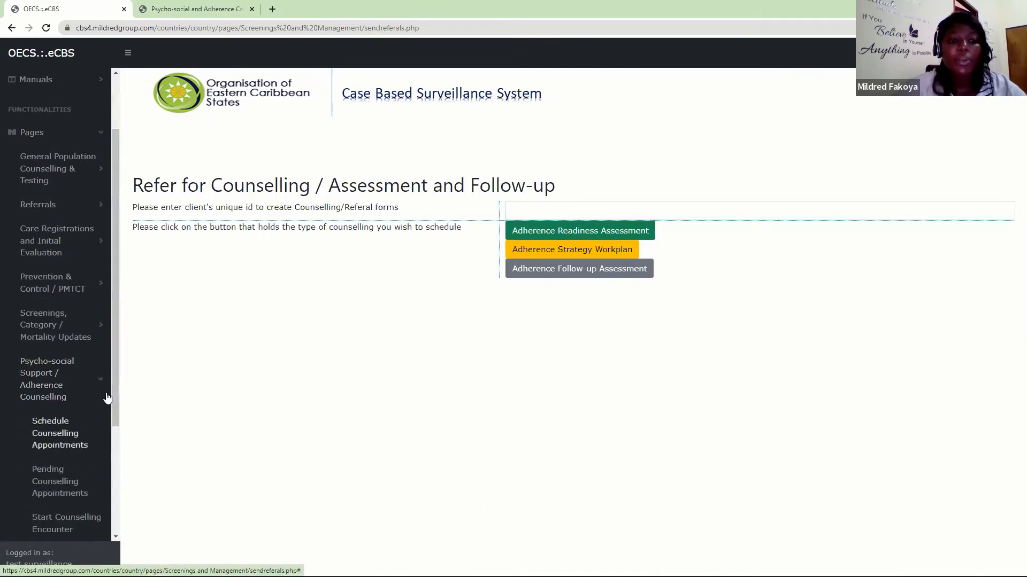
{"action": "scroll", "coordinate": [113, 381], "scroll_direction": "down", "scroll_amount": 3}
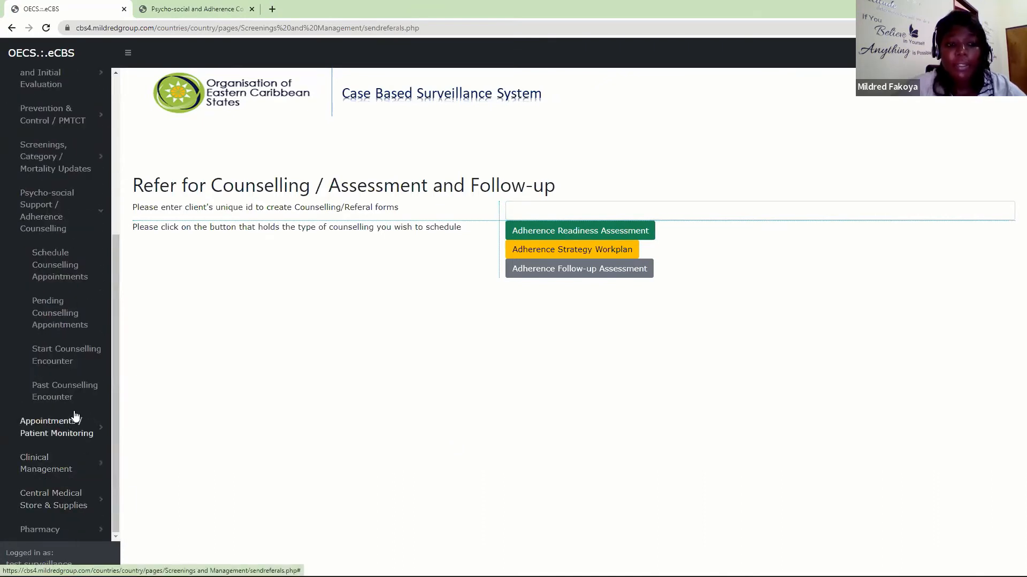
{"action": "left_click", "coordinate": [52, 356]}
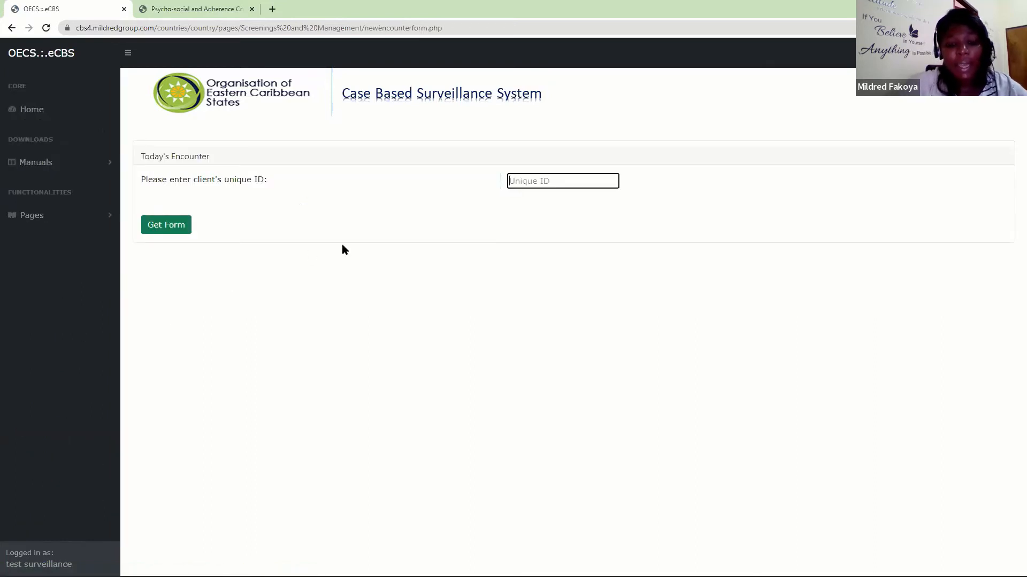
{"action": "type", "text": "•••••"}
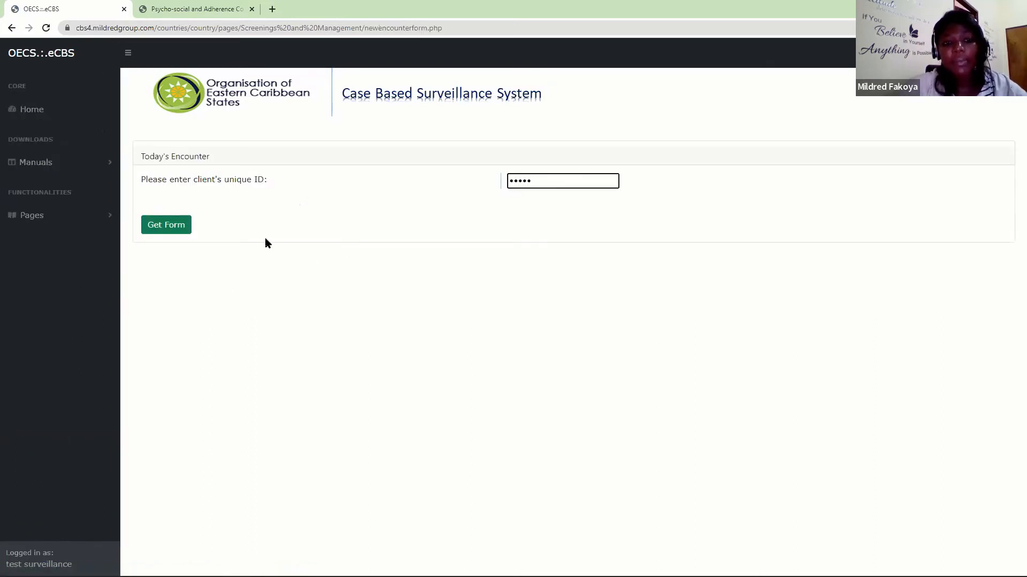
{"action": "left_click", "coordinate": [172, 230]}
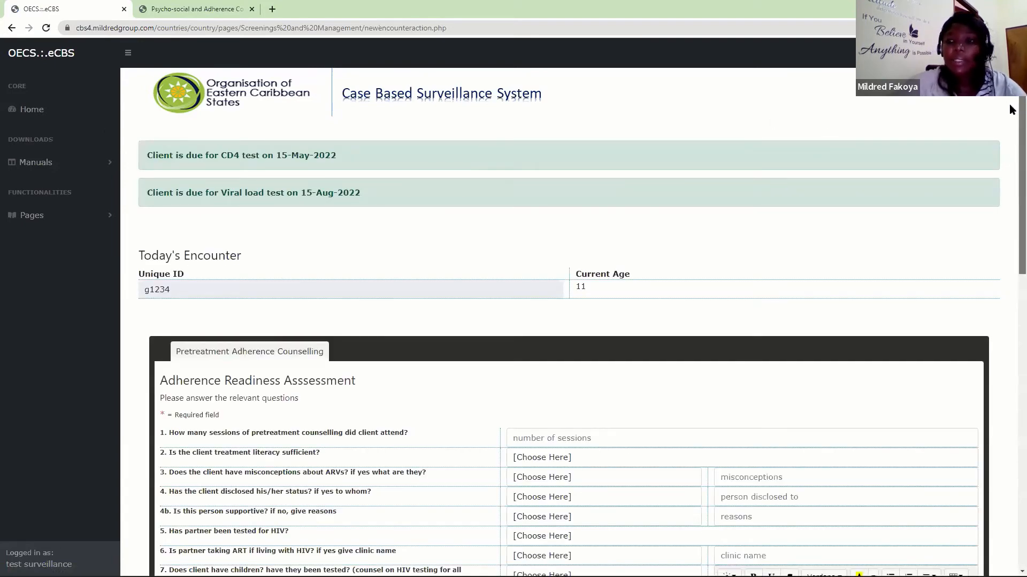
Record 2 pretreatment counselling sessions attended in question 1 and answer No to sufficient treatment literacy in question 2
{"action": "scroll", "coordinate": [1009, 134], "scroll_direction": "down", "scroll_amount": 3}
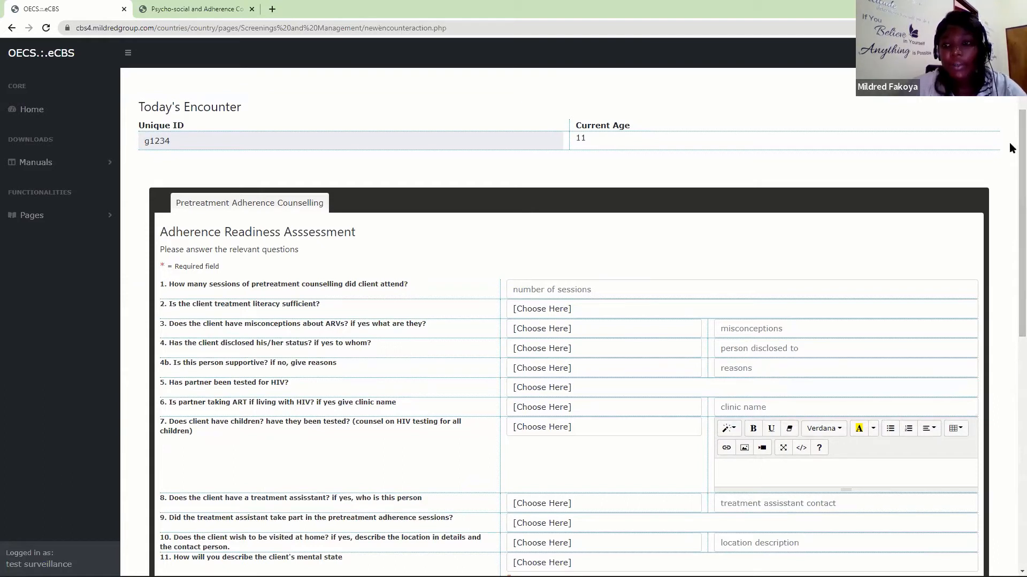
{"action": "scroll", "coordinate": [1011, 155], "scroll_direction": "down", "scroll_amount": 1}
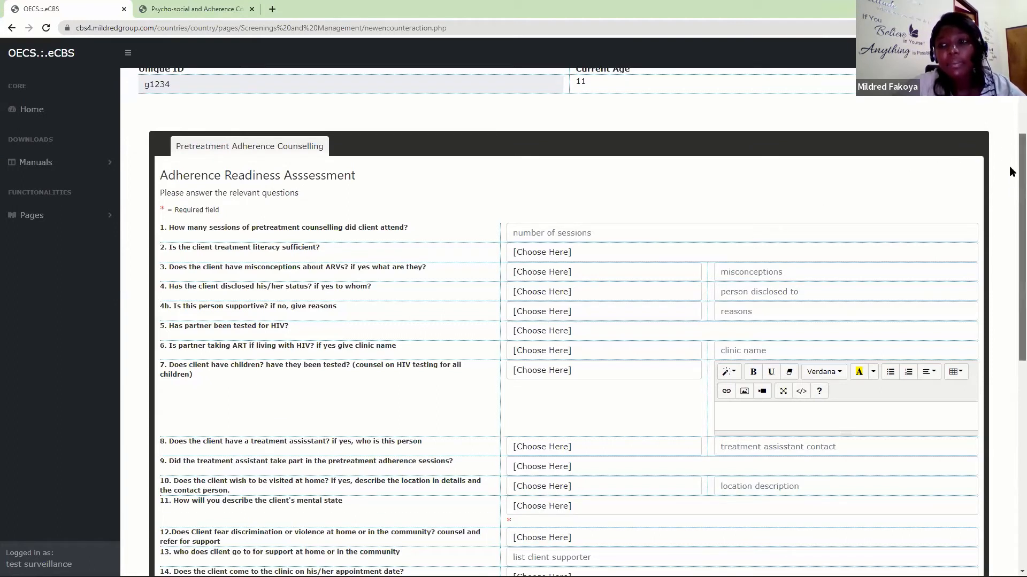
{"action": "scroll", "coordinate": [1013, 200], "scroll_direction": "down", "scroll_amount": 2}
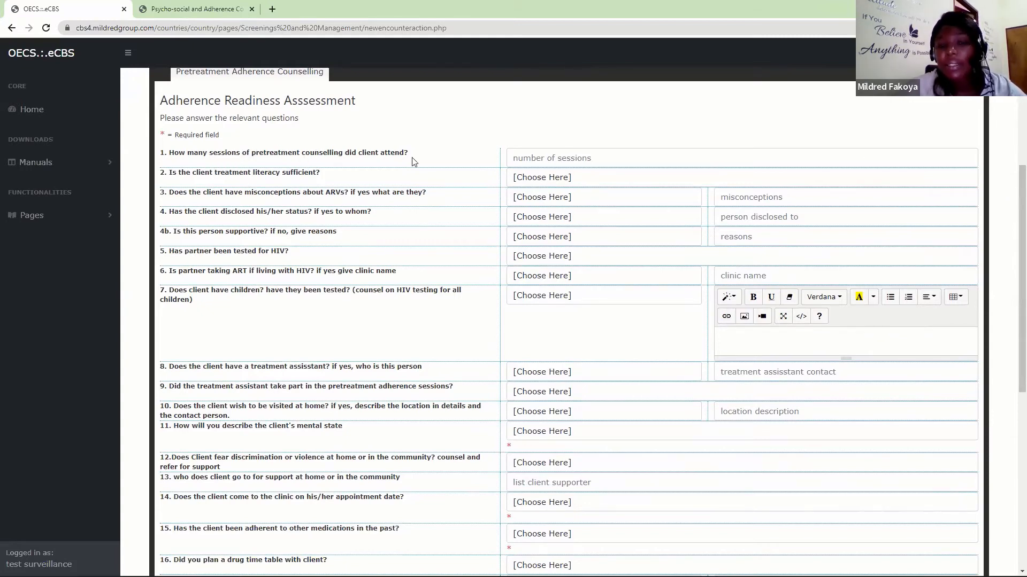
{"action": "left_click", "coordinate": [532, 158]}
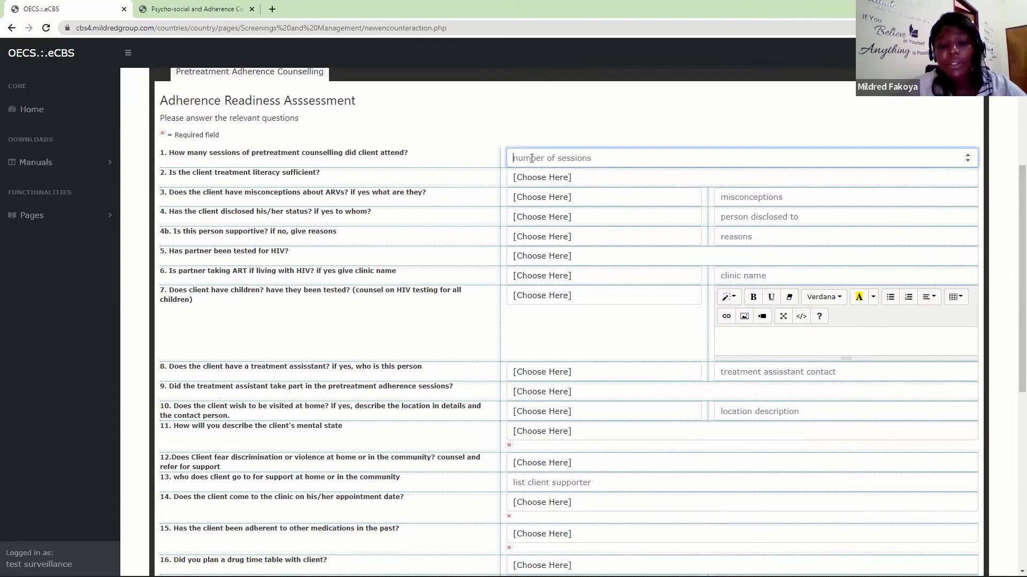
{"action": "type", "text": "2"}
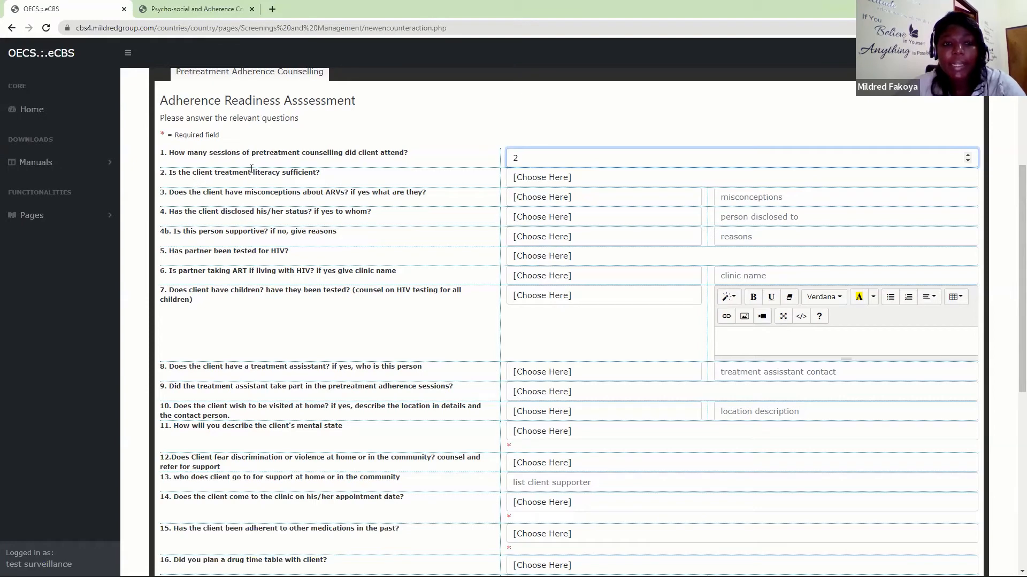
{"action": "left_click", "coordinate": [577, 178]}
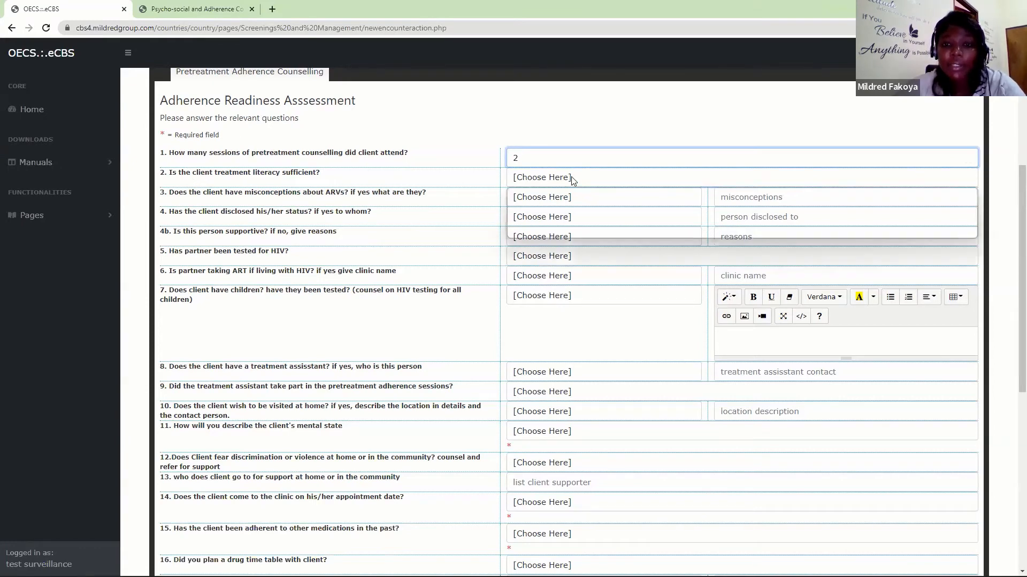
{"action": "left_click", "coordinate": [535, 213]}
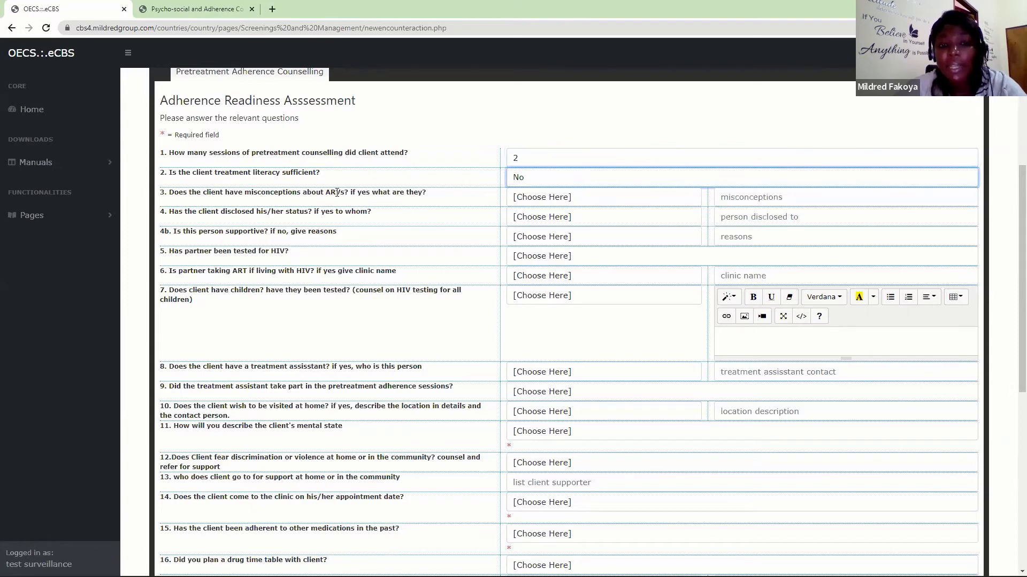
Answer Yes to misconceptions about ARVs in question 3 and describe them as "The medication are too expensive."
{"action": "left_click", "coordinate": [532, 202]}
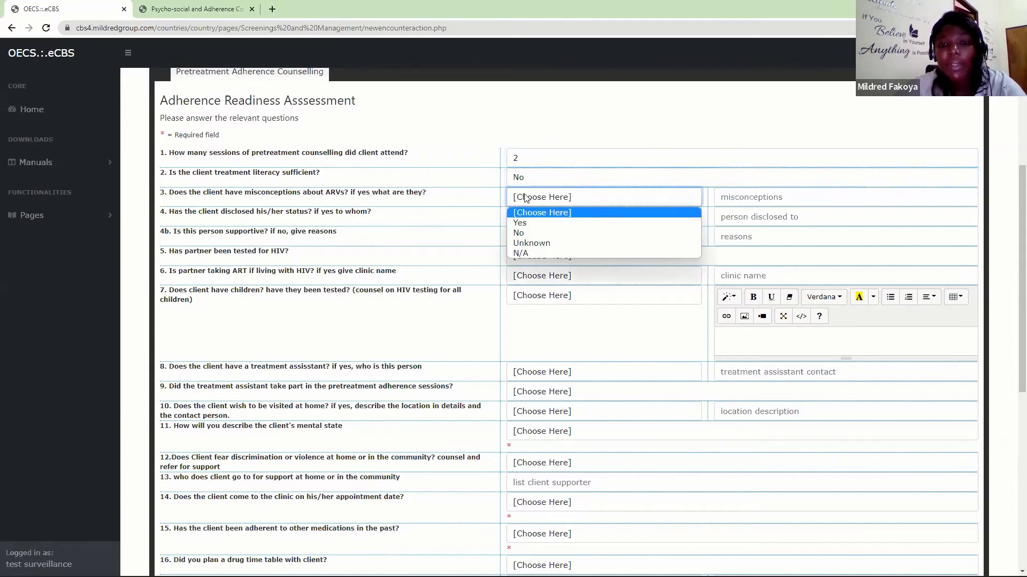
{"action": "left_click", "coordinate": [522, 222]}
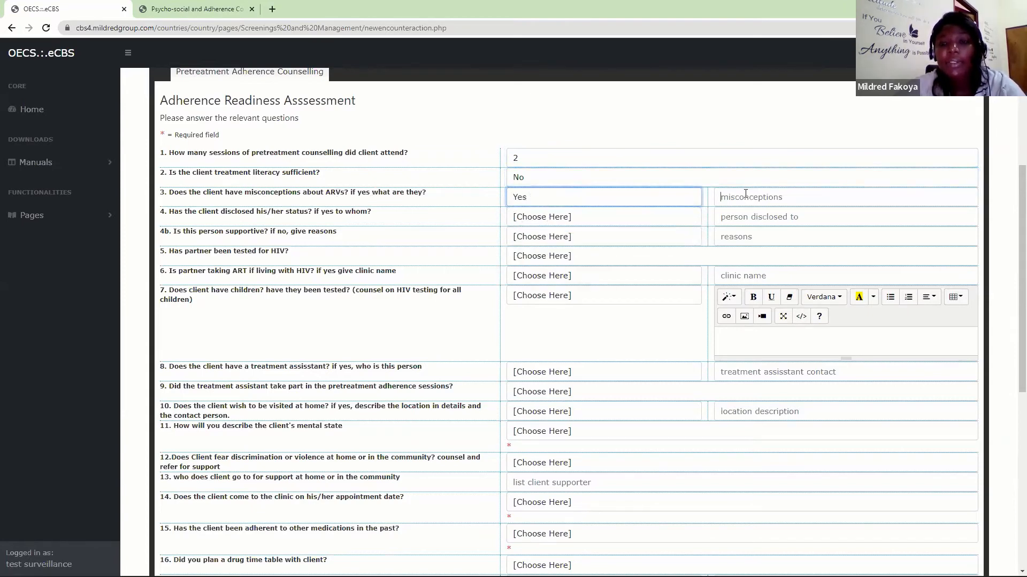
{"action": "left_click", "coordinate": [746, 195]}
{"action": "type", "text": "The "}
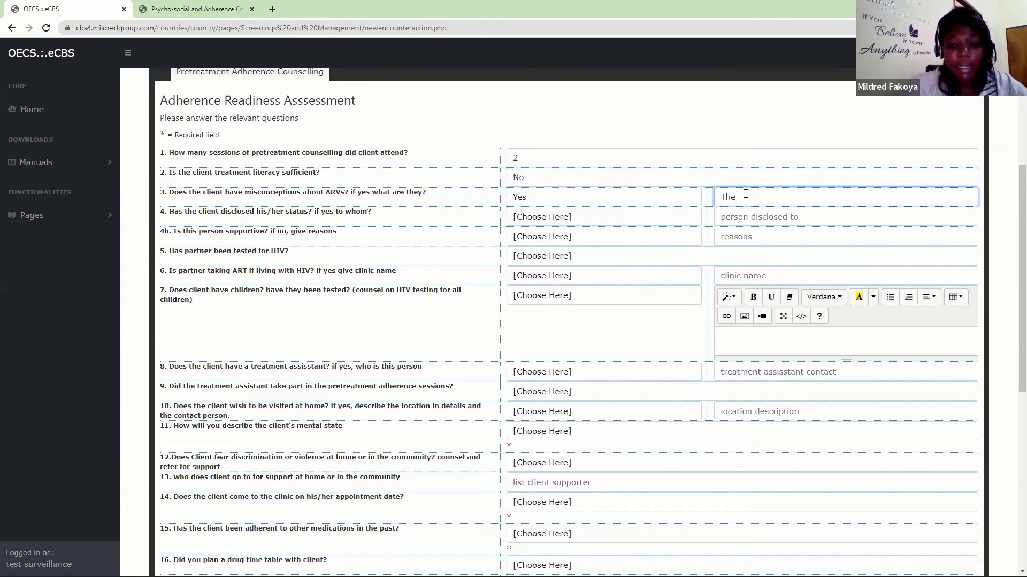
{"action": "type", "text": "medication "}
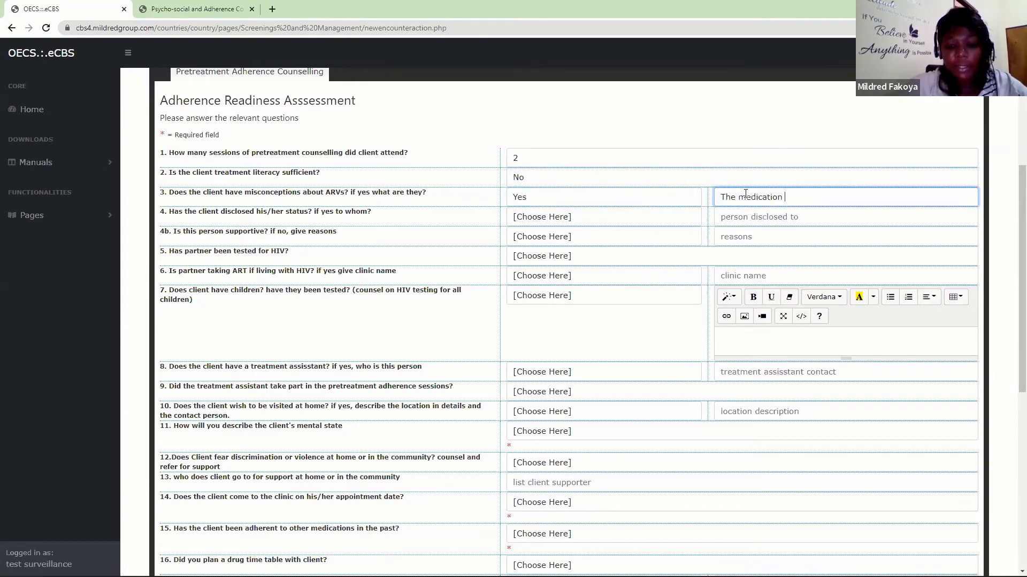
{"action": "type", "text": "are too expensive"}
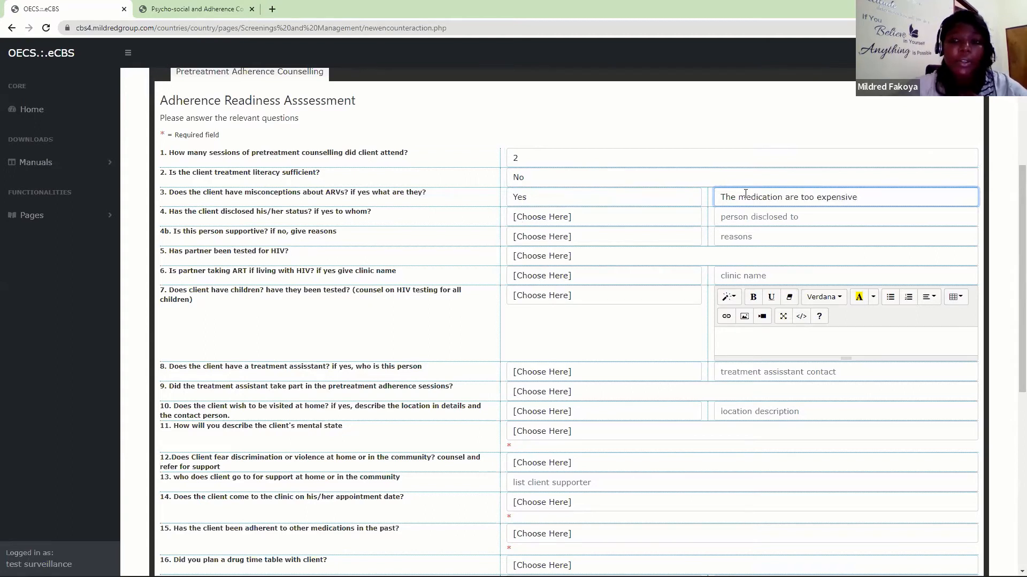
{"action": "type", "text": "."}
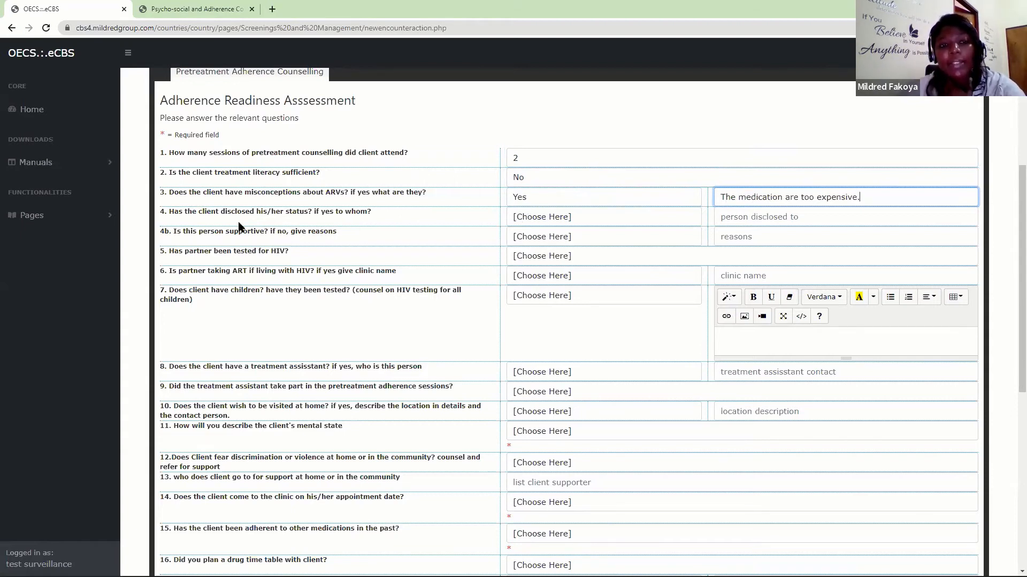
Answer No to status disclosure in question 4 and N/A to whether that person is supportive in question 4b
{"action": "left_click", "coordinate": [534, 217]}
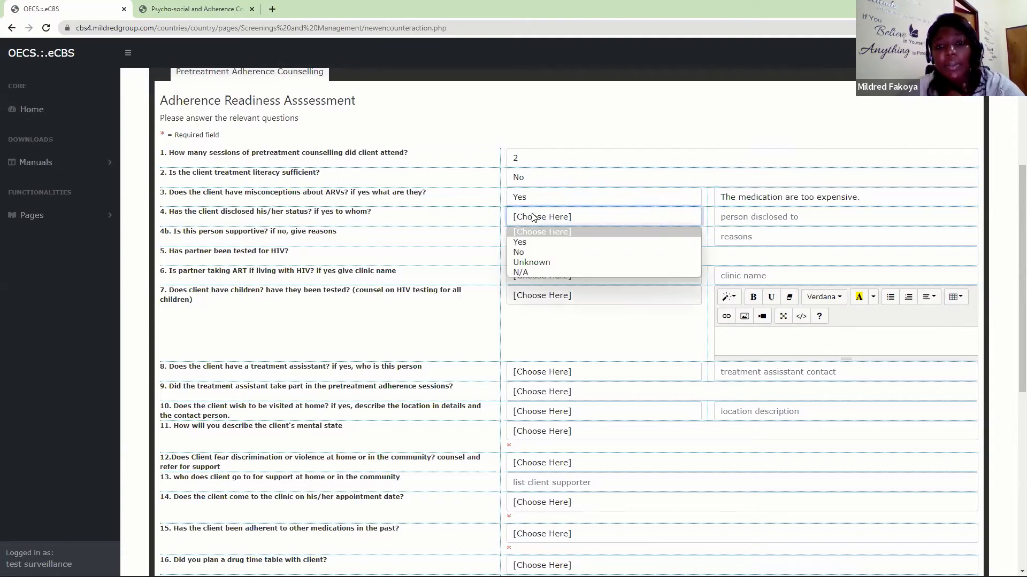
{"action": "left_click", "coordinate": [522, 251]}
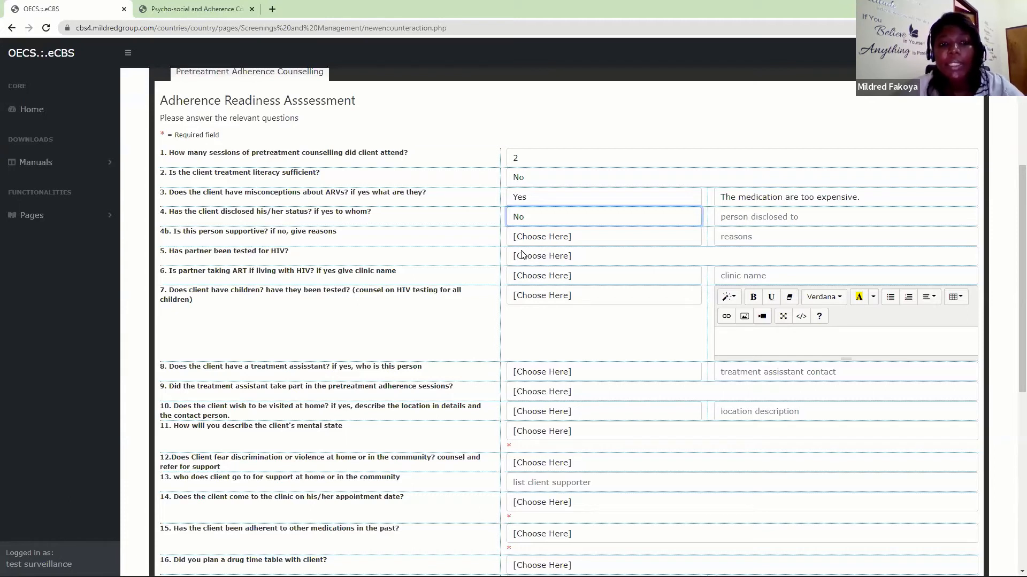
{"action": "left_click", "coordinate": [522, 236]}
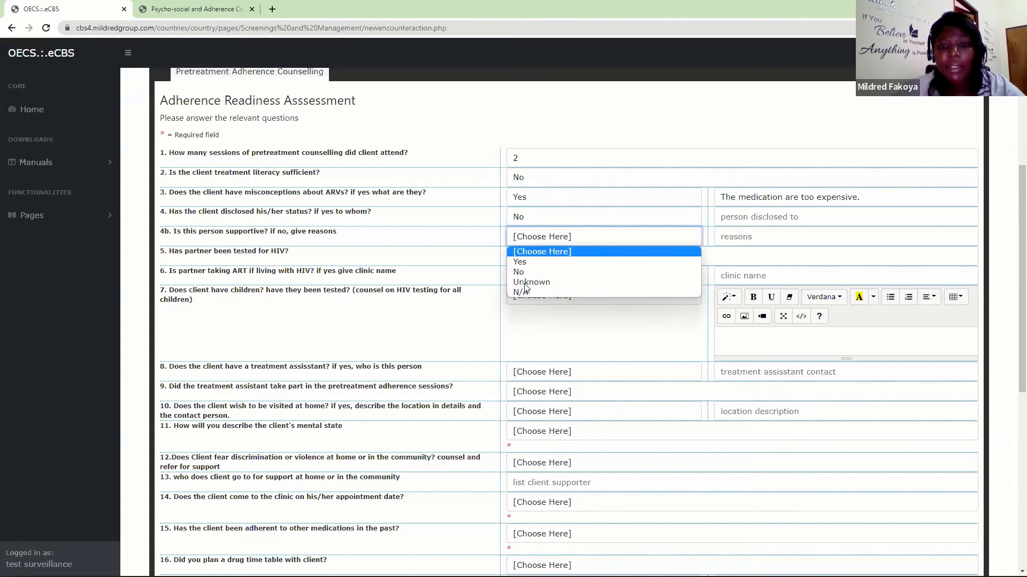
{"action": "left_click", "coordinate": [528, 293]}
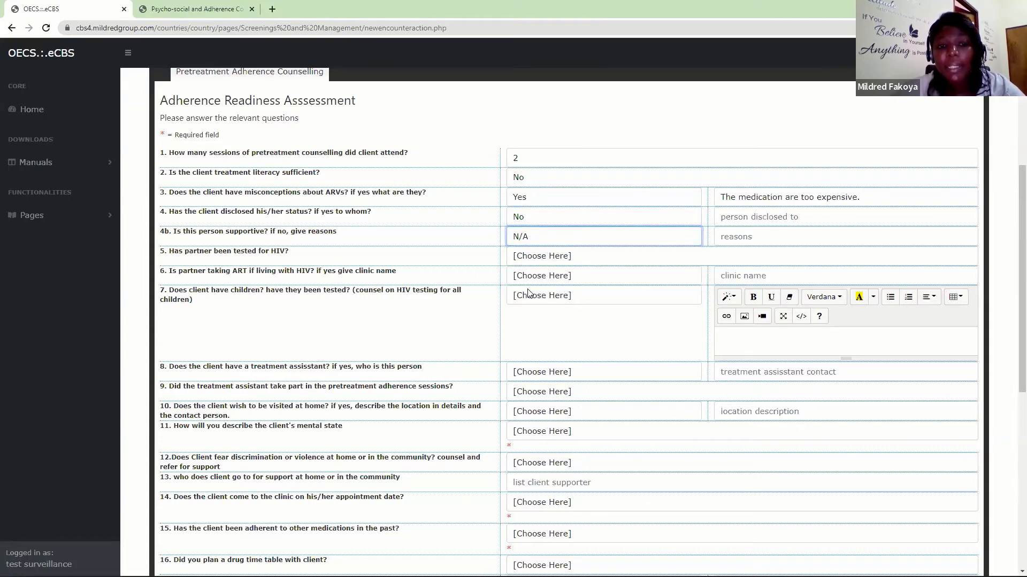
Answer N/A to questions 5 to 7 on the partner's HIV testing, the partner's ART and the client's children
{"action": "left_click", "coordinate": [530, 256]}
{"action": "left_click", "coordinate": [522, 313]}
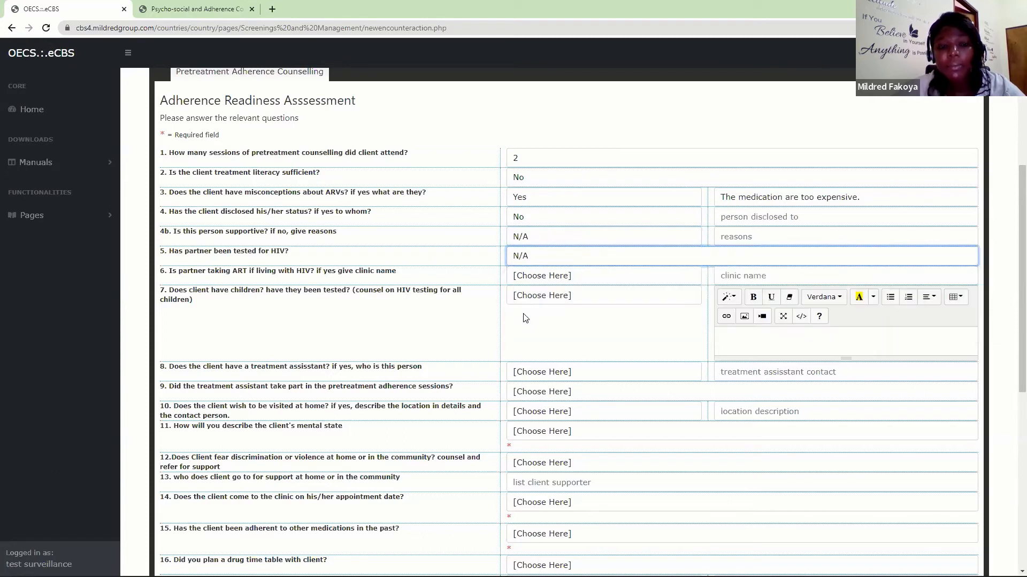
{"action": "left_click", "coordinate": [540, 279]}
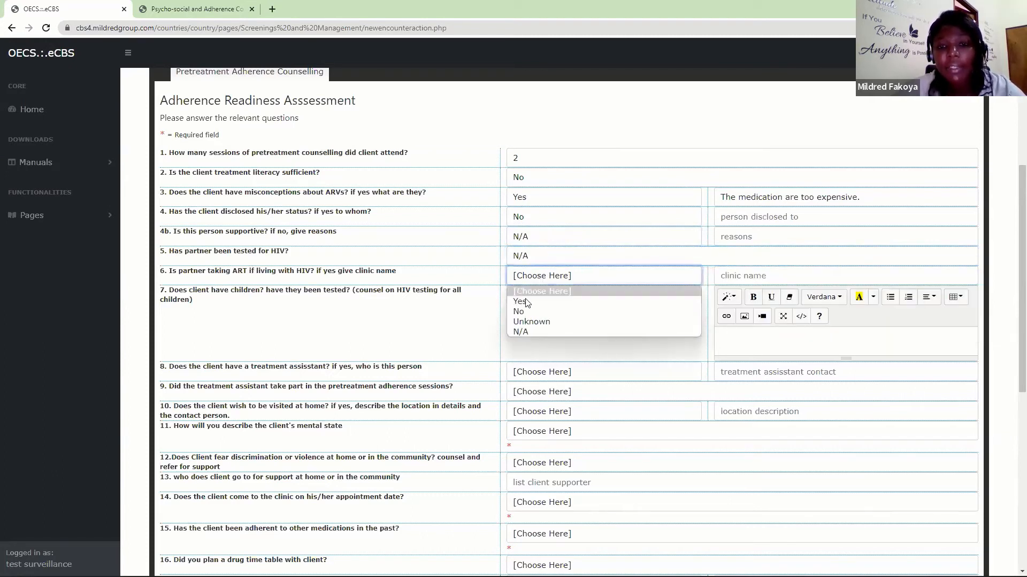
{"action": "left_click", "coordinate": [528, 330]}
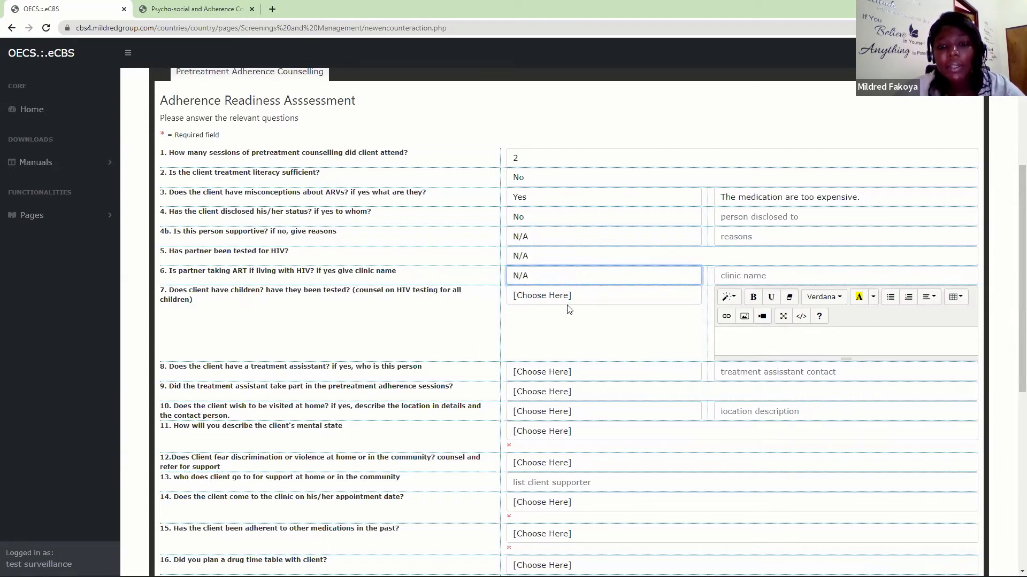
{"action": "left_click", "coordinate": [556, 297]}
{"action": "left_click", "coordinate": [526, 354]}
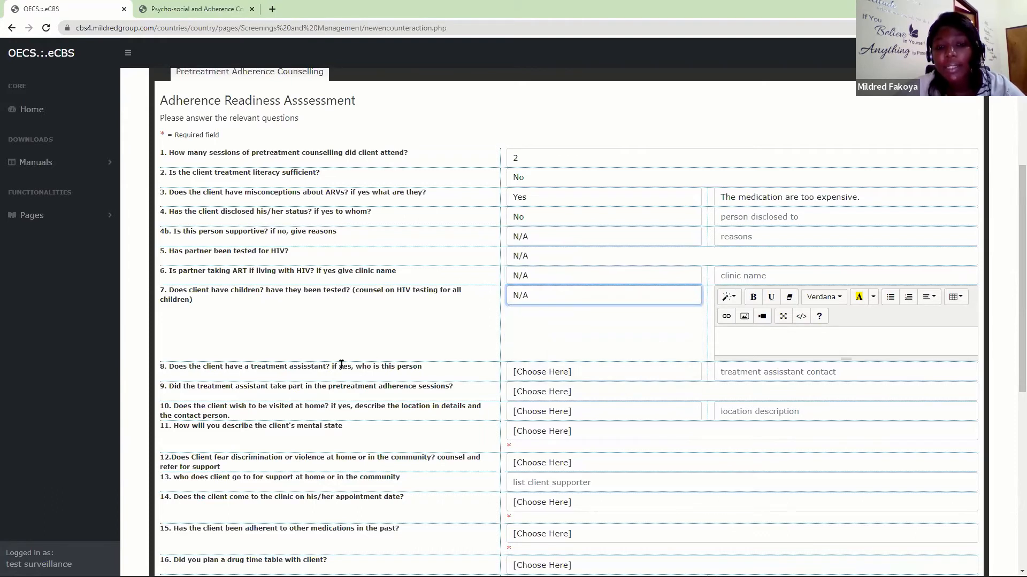
Answer No to having a treatment assistant in question 8 and N/A to the assistant's session participation in question 9
{"action": "left_click", "coordinate": [538, 376]}
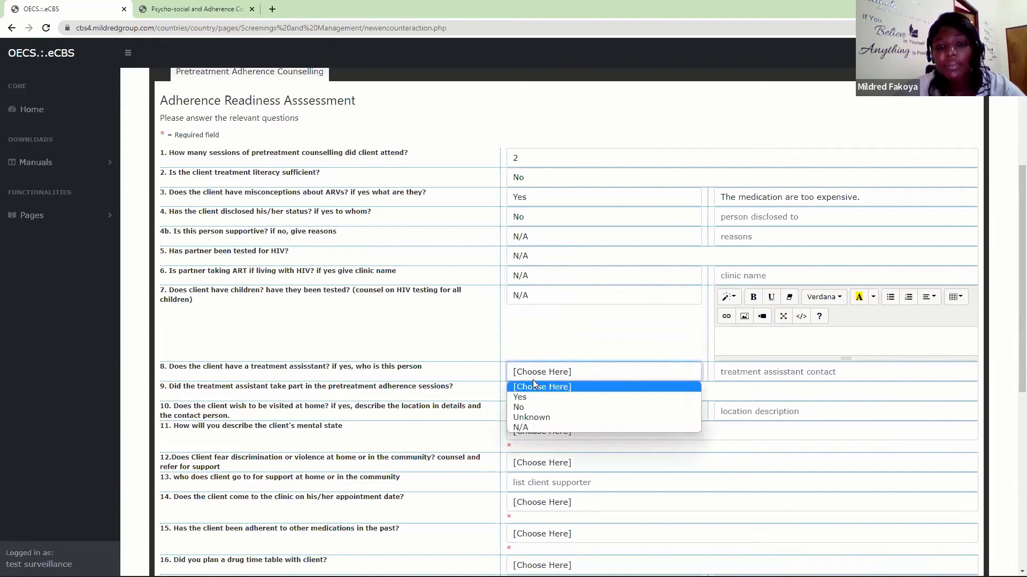
{"action": "left_click", "coordinate": [525, 409]}
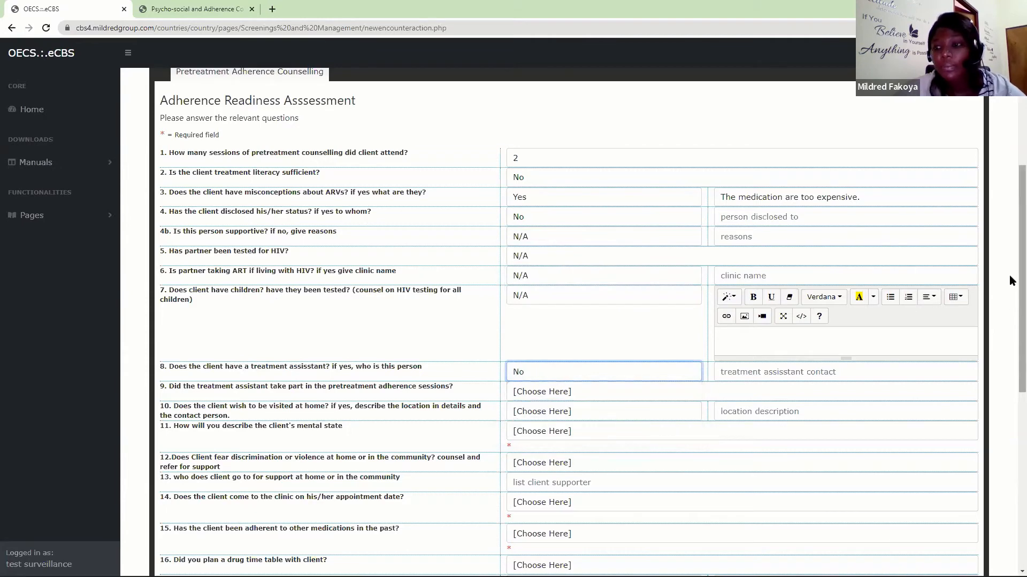
{"action": "scroll", "coordinate": [1009, 331], "scroll_direction": "down", "scroll_amount": 3}
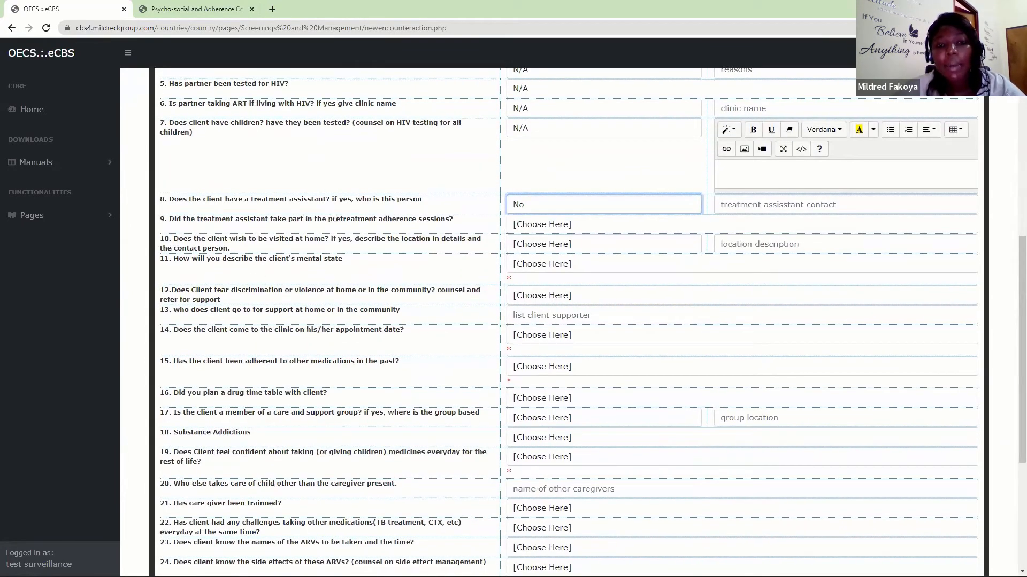
{"action": "left_click", "coordinate": [517, 224]}
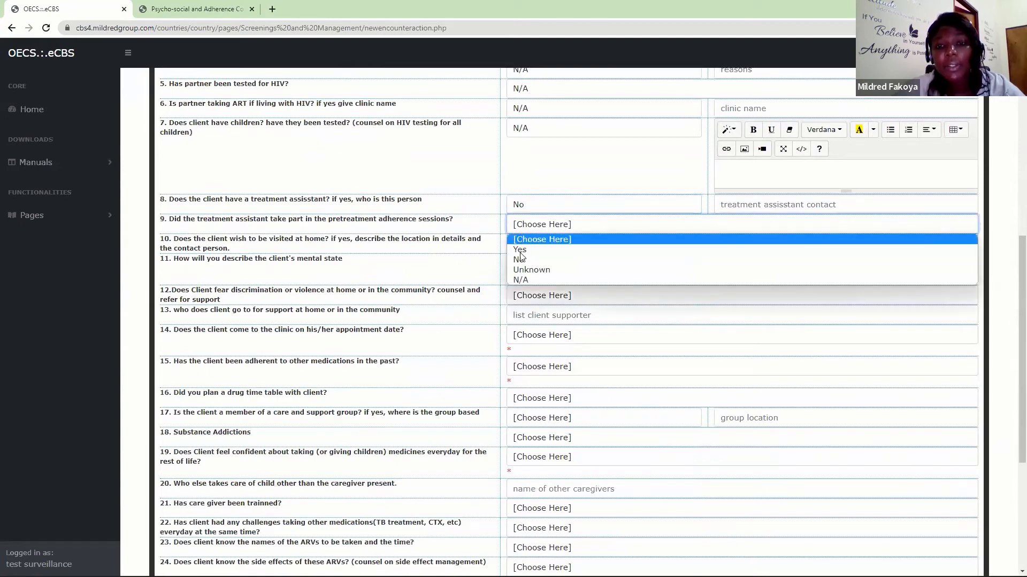
{"action": "left_click", "coordinate": [527, 279]}
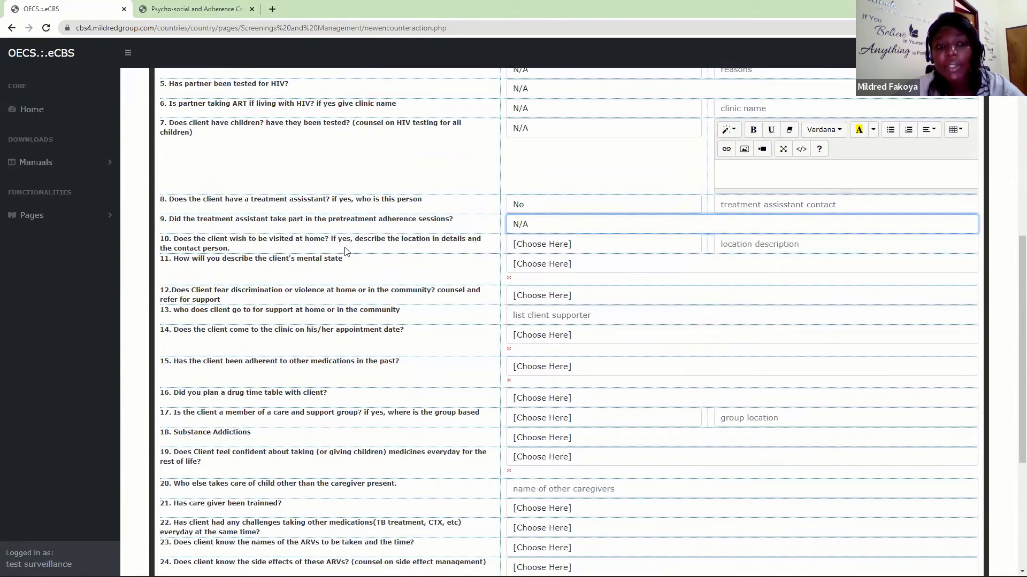
Answer No to the client wishing to be visited at home in question 10, leaving the location description blank
{"action": "left_click", "coordinate": [523, 245]}
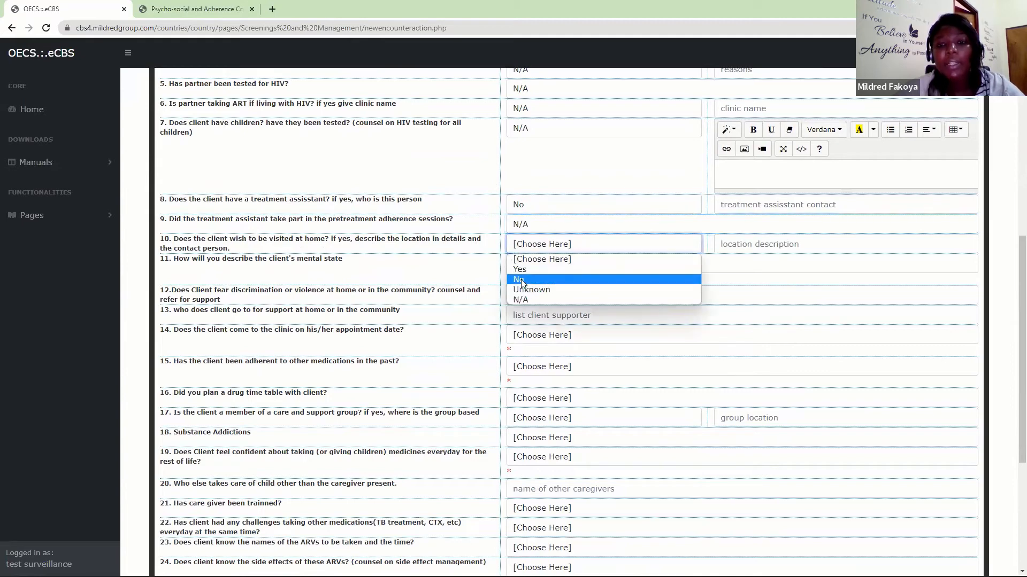
{"action": "left_click", "coordinate": [523, 280]}
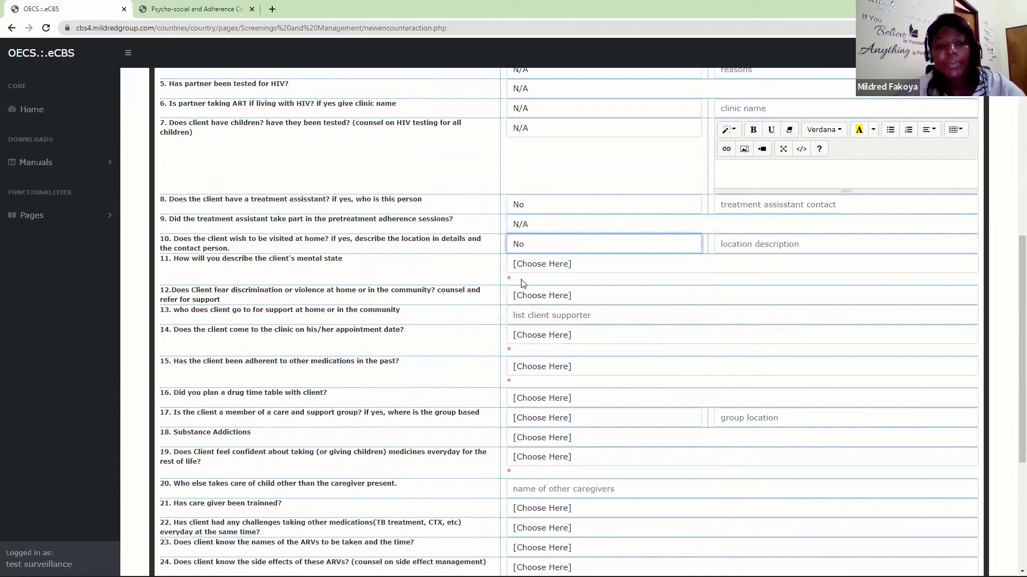
{"action": "left_click", "coordinate": [754, 246]}
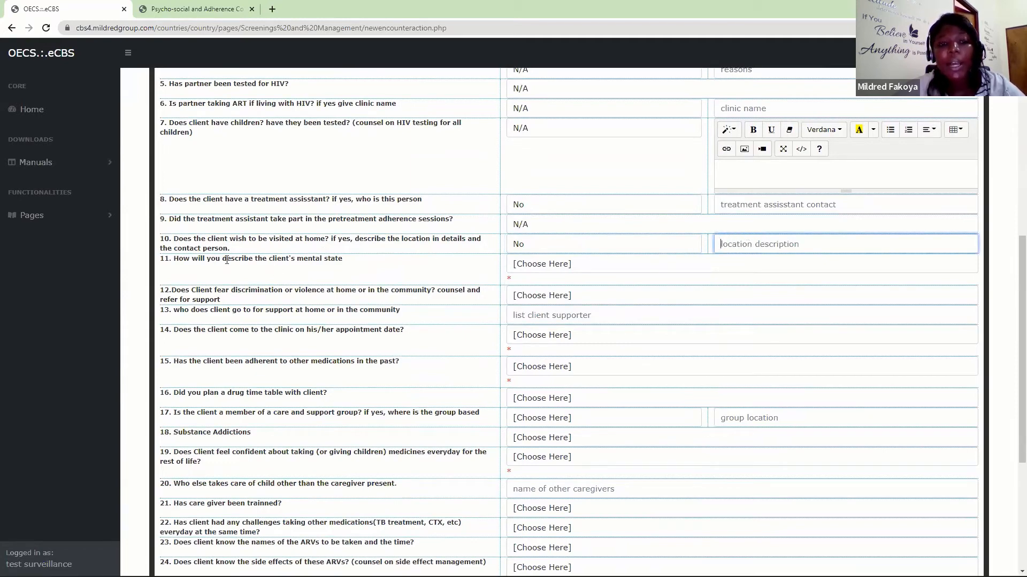
Describe the client's mental state as Anxious in question 11 and answer Yes to fearing discrimination or violence in question 12
{"action": "left_click", "coordinate": [547, 267]}
{"action": "left_click", "coordinate": [535, 354]}
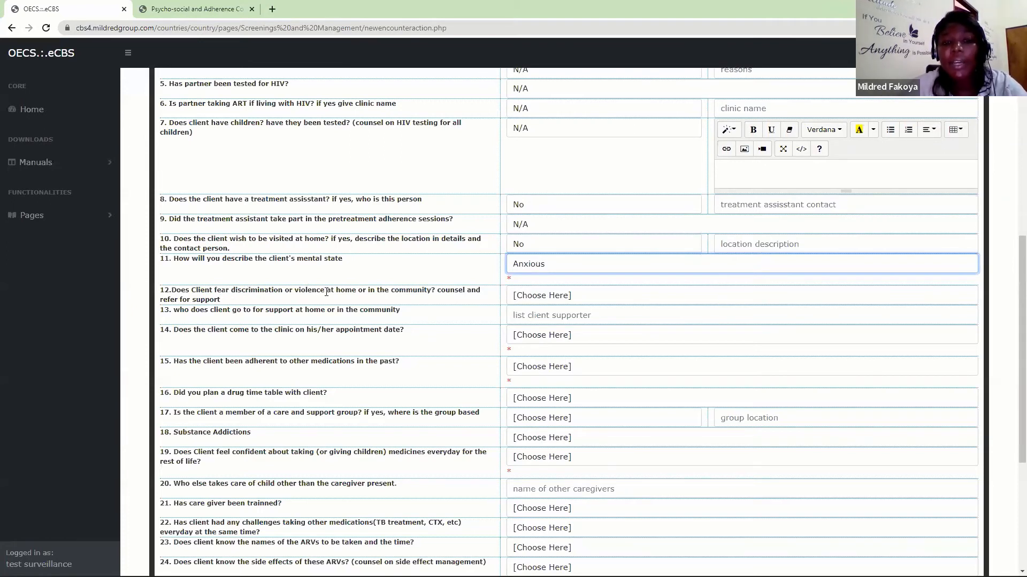
{"action": "left_click", "coordinate": [546, 297]}
{"action": "left_click", "coordinate": [525, 321]}
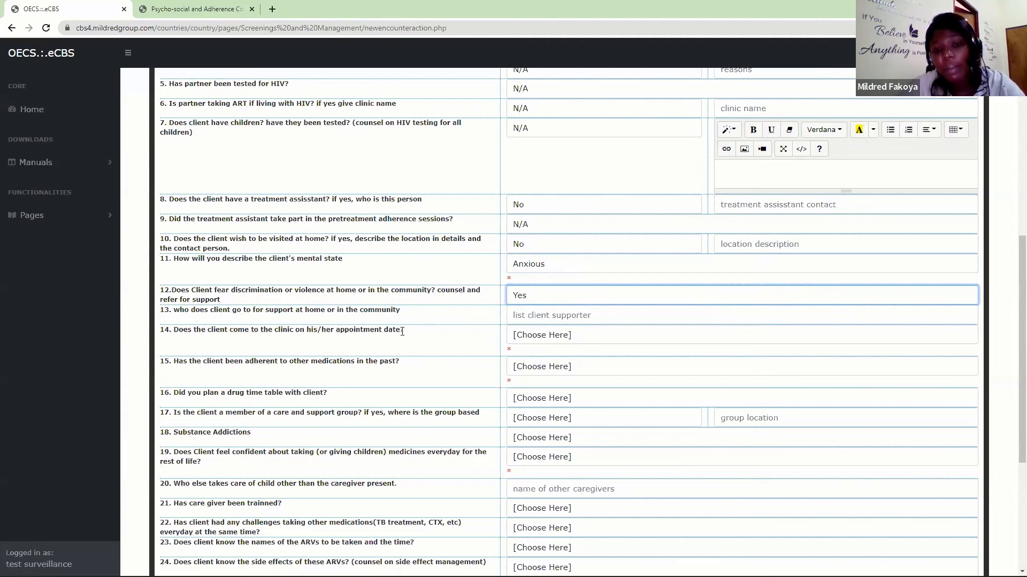
Answer Unknown to coming to the clinic on the appointment date in question 14 and Yes to past medication adherence in question 15
{"action": "left_click", "coordinate": [545, 337]}
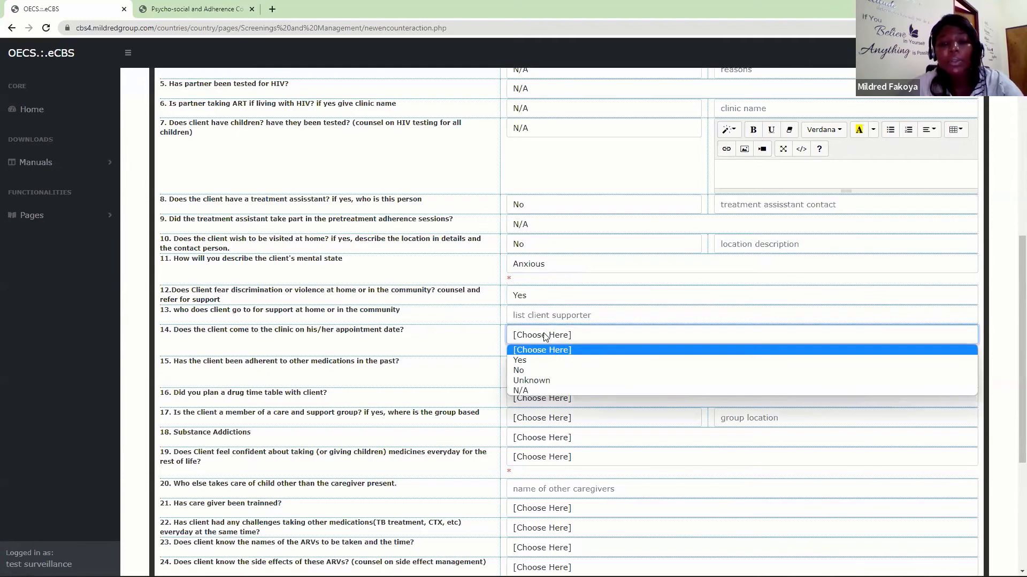
{"action": "left_click", "coordinate": [531, 381]}
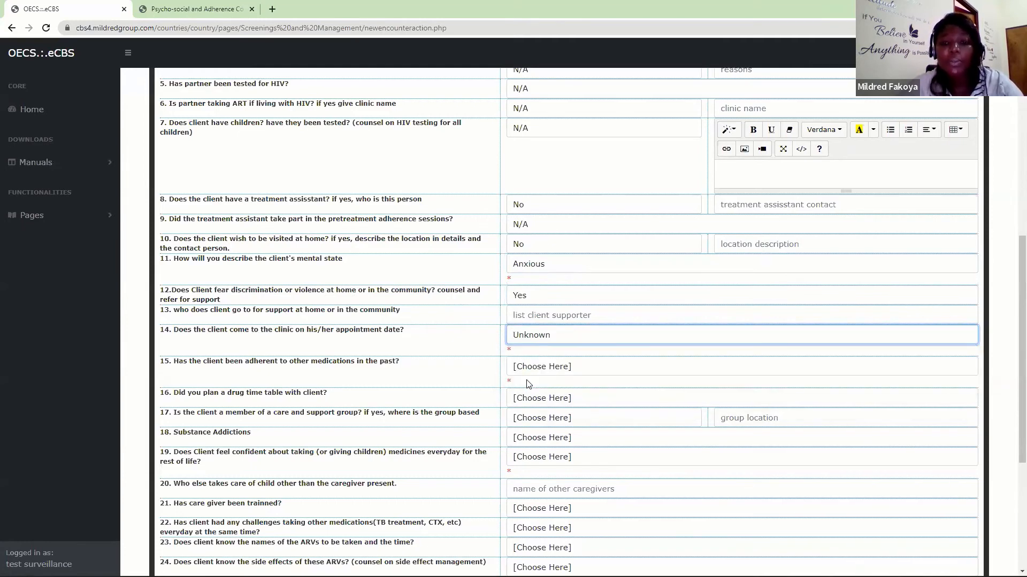
{"action": "scroll", "coordinate": [1009, 296], "scroll_direction": "down", "scroll_amount": 3}
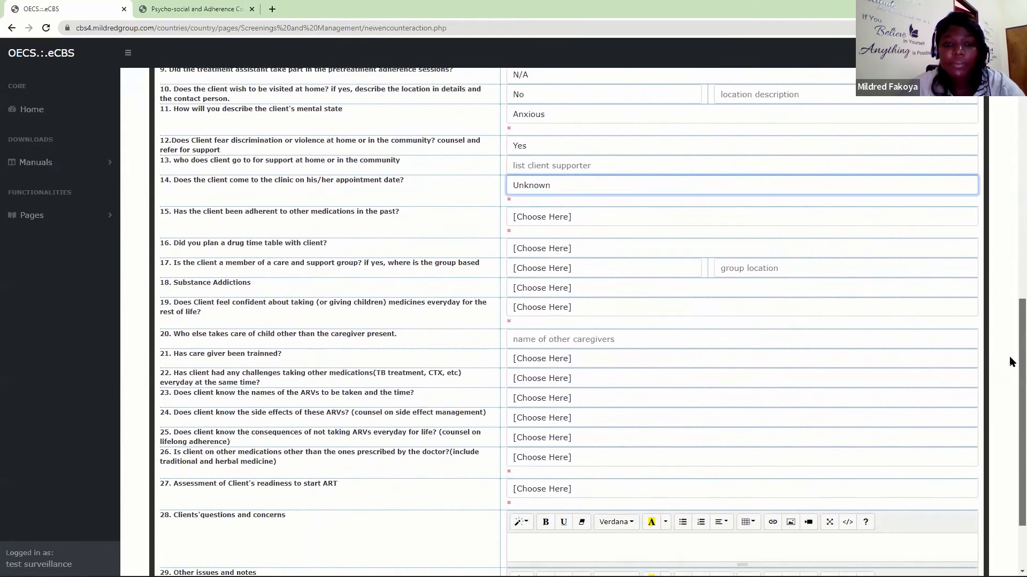
{"action": "scroll", "coordinate": [1009, 342], "scroll_direction": "up", "scroll_amount": 1}
{"action": "scroll", "coordinate": [1009, 318], "scroll_direction": "up", "scroll_amount": 4}
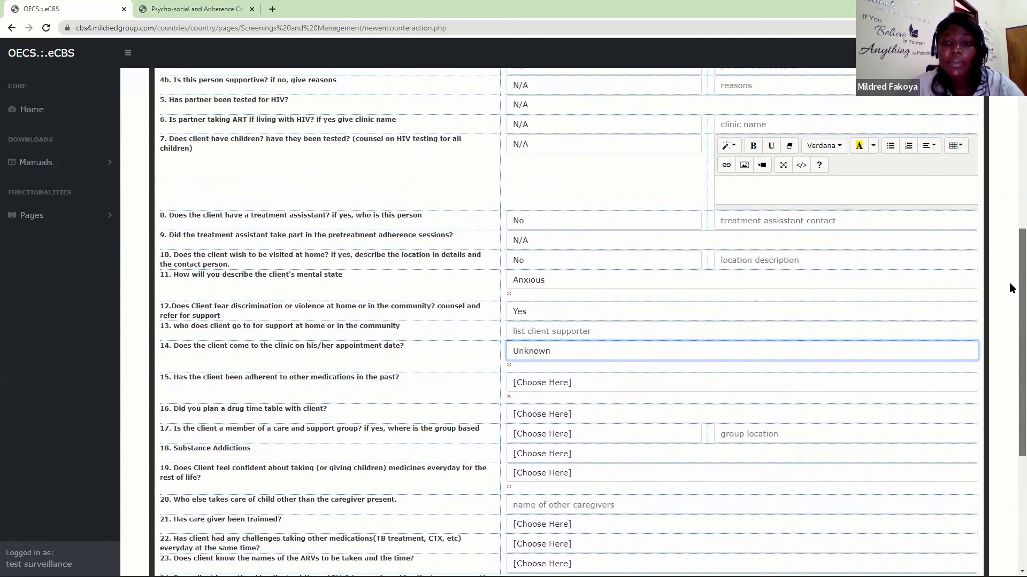
{"action": "scroll", "coordinate": [1009, 251], "scroll_direction": "down", "scroll_amount": 4}
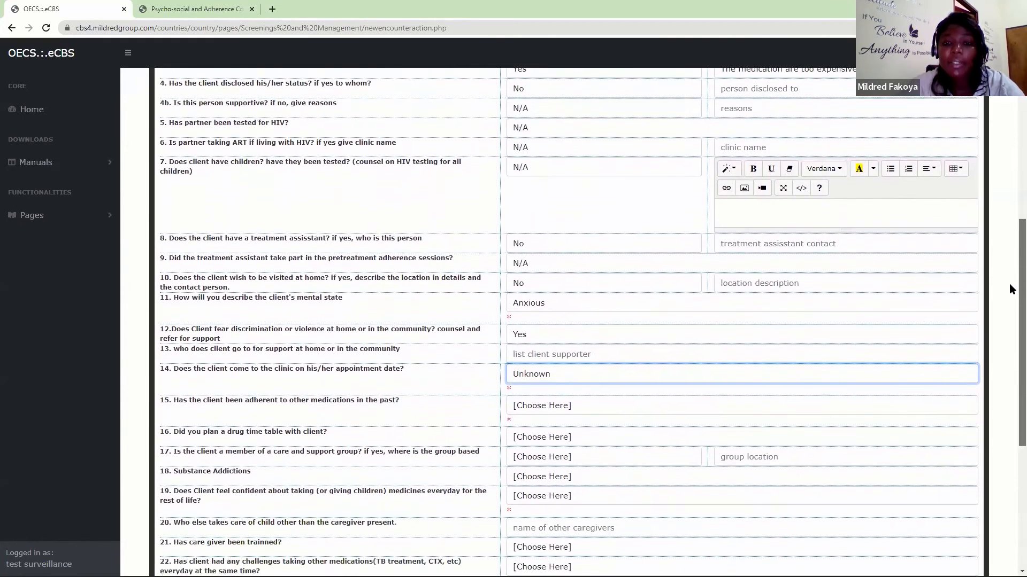
{"action": "scroll", "coordinate": [1009, 347], "scroll_direction": "down", "scroll_amount": 1}
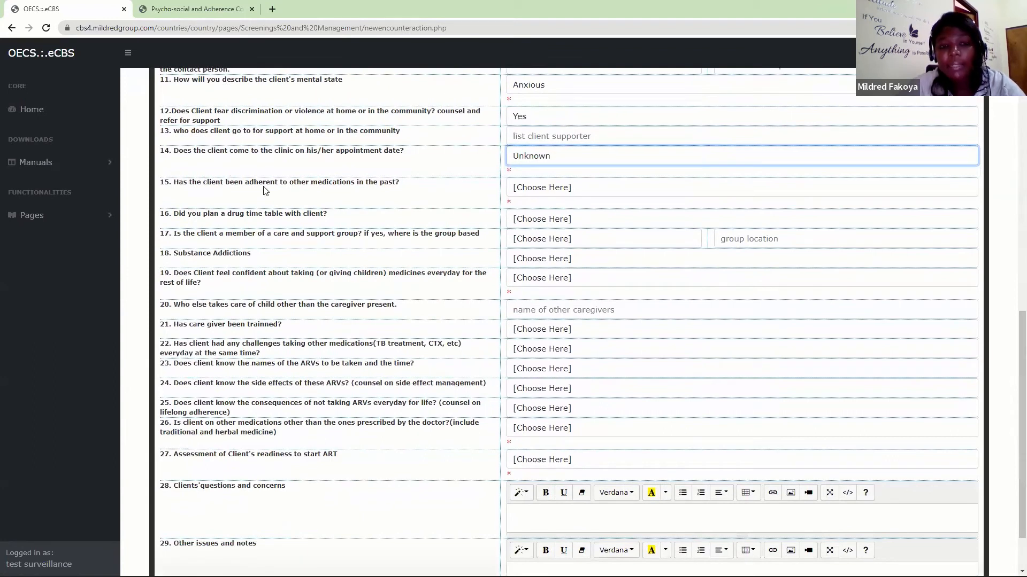
{"action": "left_click", "coordinate": [542, 188]}
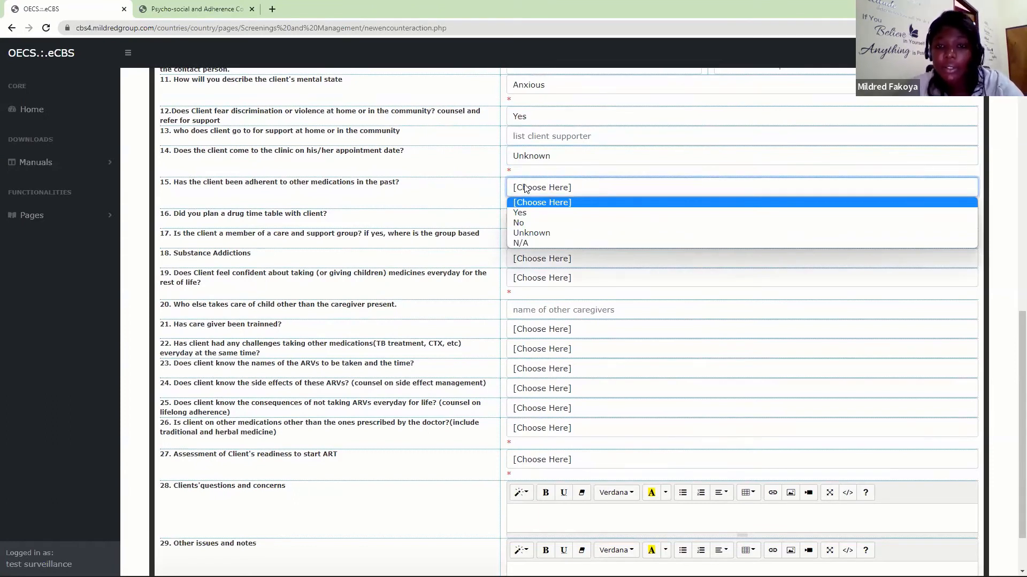
{"action": "left_click", "coordinate": [523, 213]}
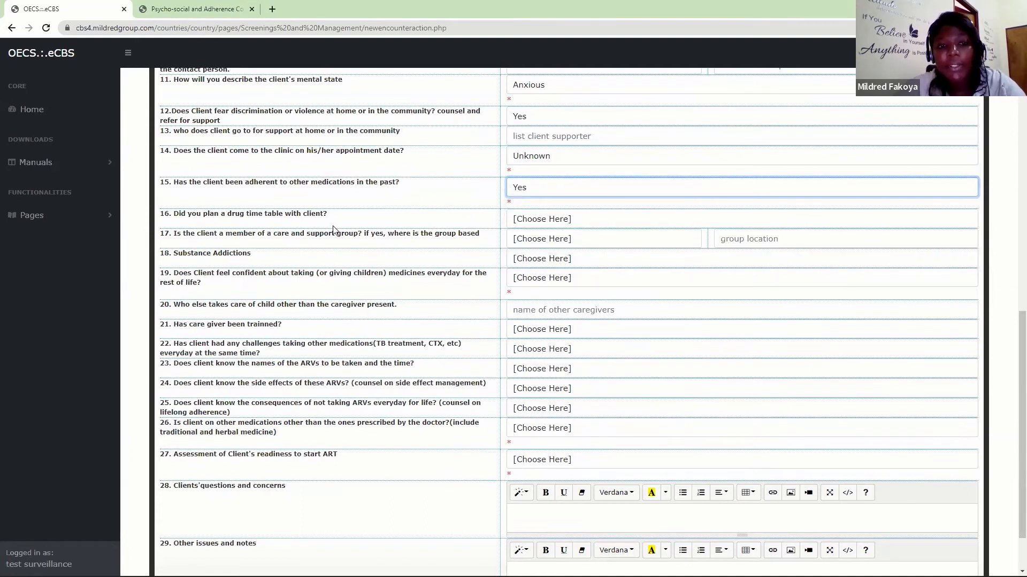
Answer Yes to the drug time table in question 16 and No to support group membership in question 17, leaving the group location blank
{"action": "left_click", "coordinate": [539, 222]}
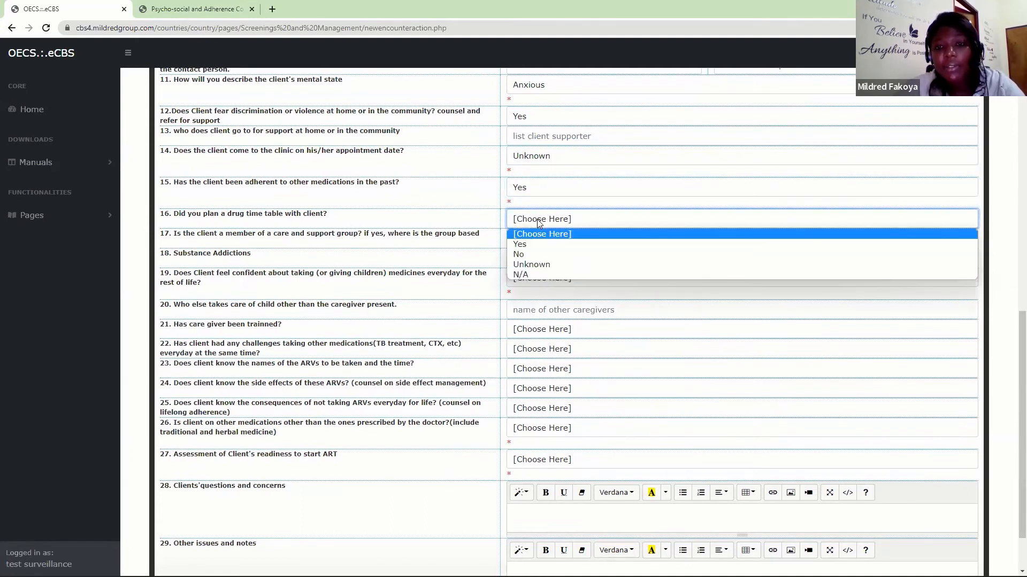
{"action": "left_click", "coordinate": [520, 244]}
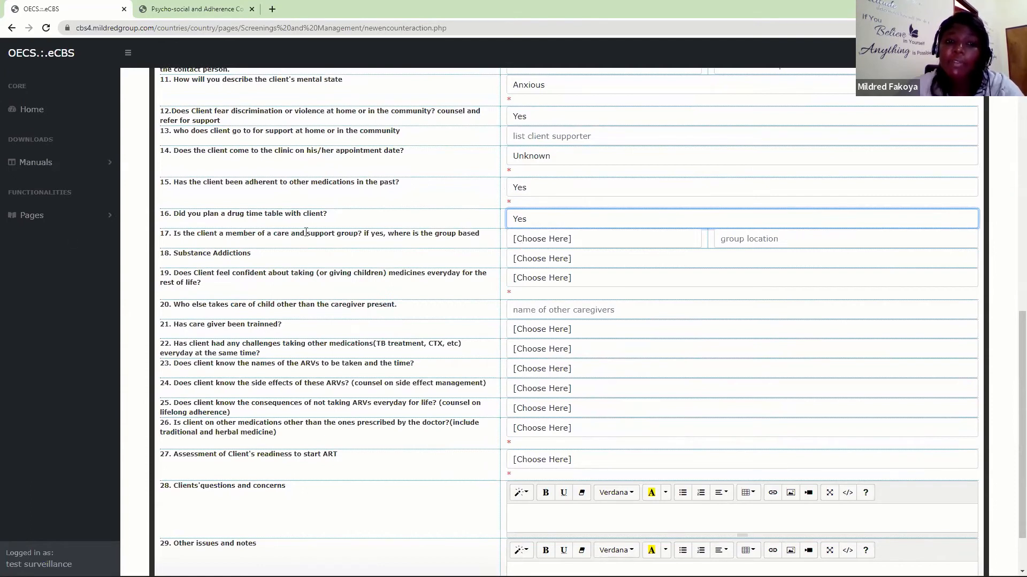
{"action": "left_click", "coordinate": [533, 236]}
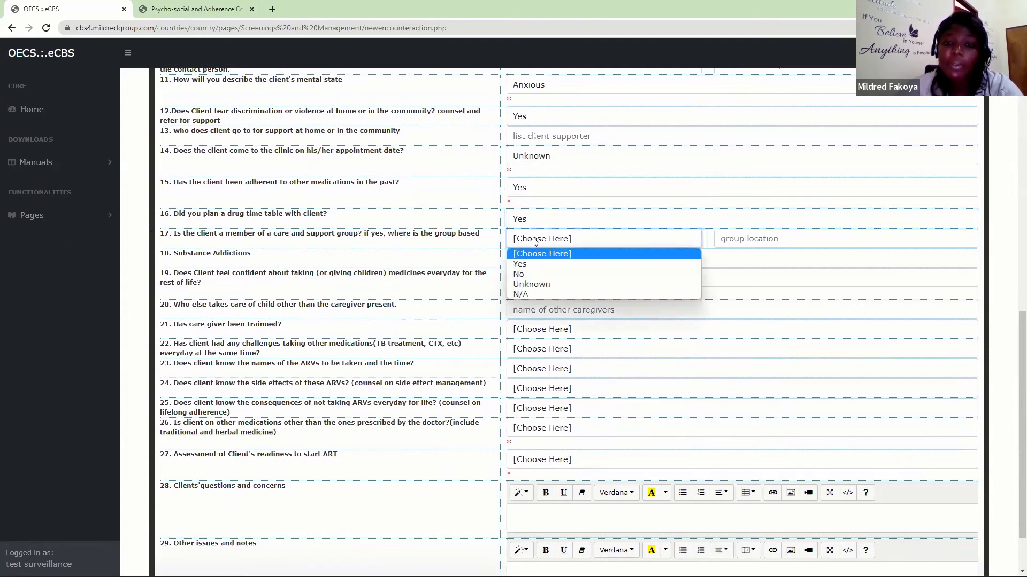
{"action": "left_click", "coordinate": [535, 276]}
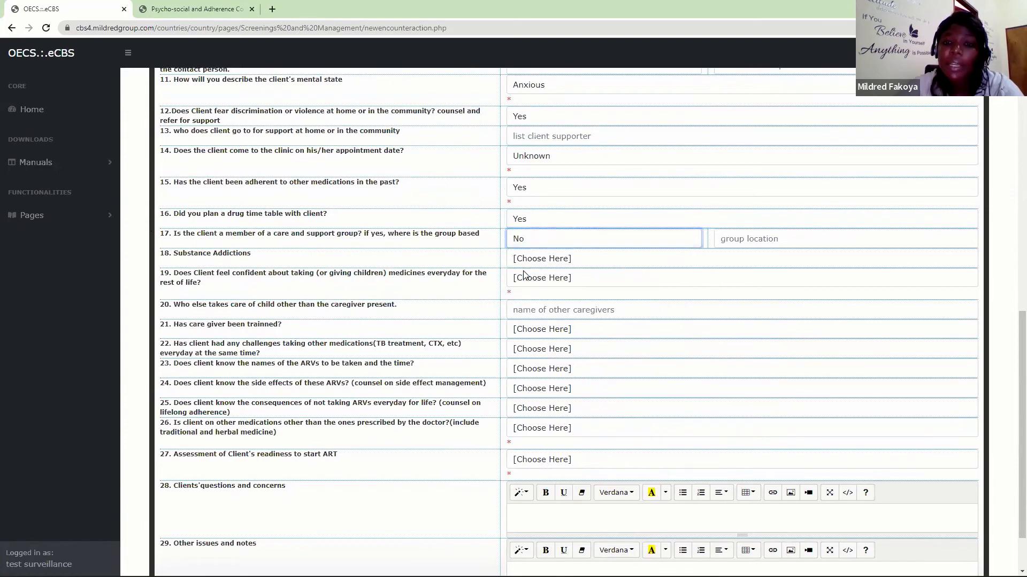
{"action": "left_click", "coordinate": [772, 240]}
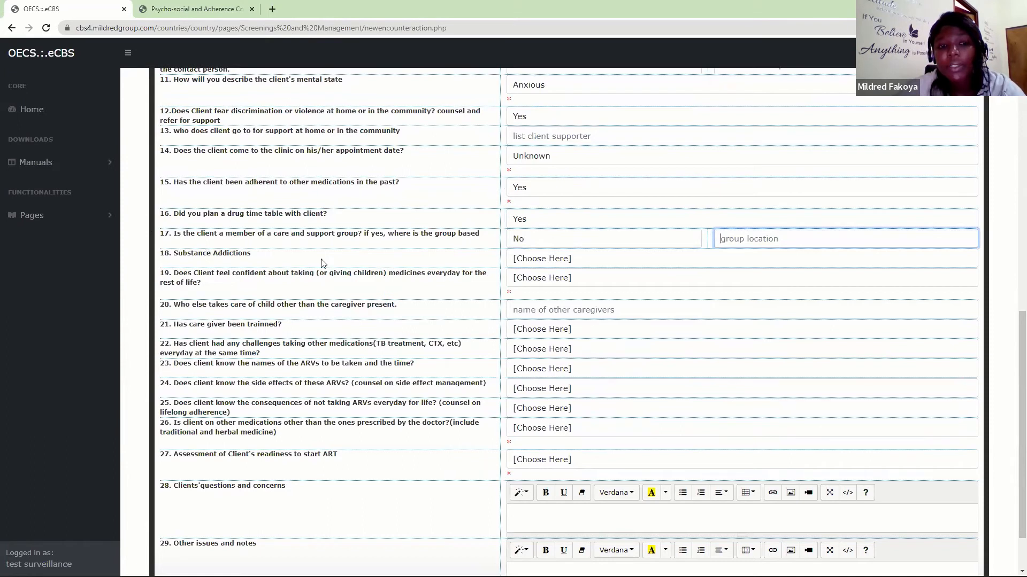
Set substance addictions to N/A in question 18 and answer Yes to confidence about taking medicines for life in question 19
{"action": "left_click", "coordinate": [532, 260]}
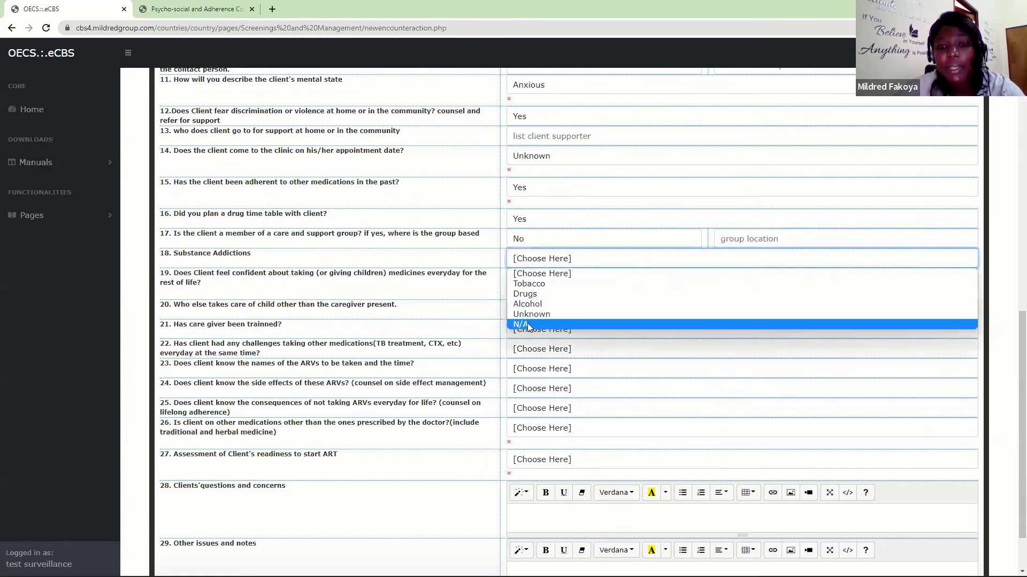
{"action": "left_click", "coordinate": [528, 325]}
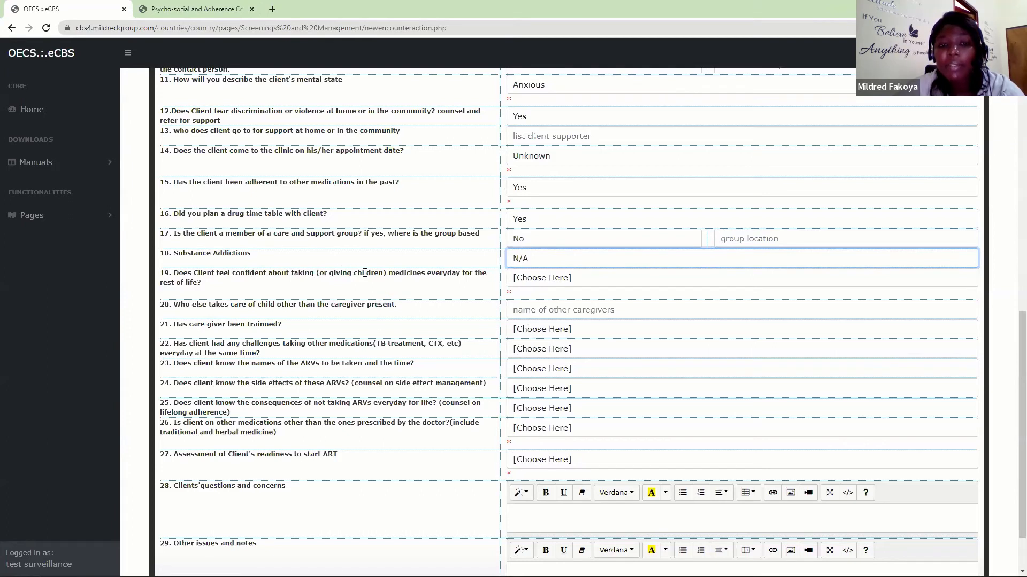
{"action": "left_click", "coordinate": [542, 279]}
{"action": "left_click", "coordinate": [537, 306]}
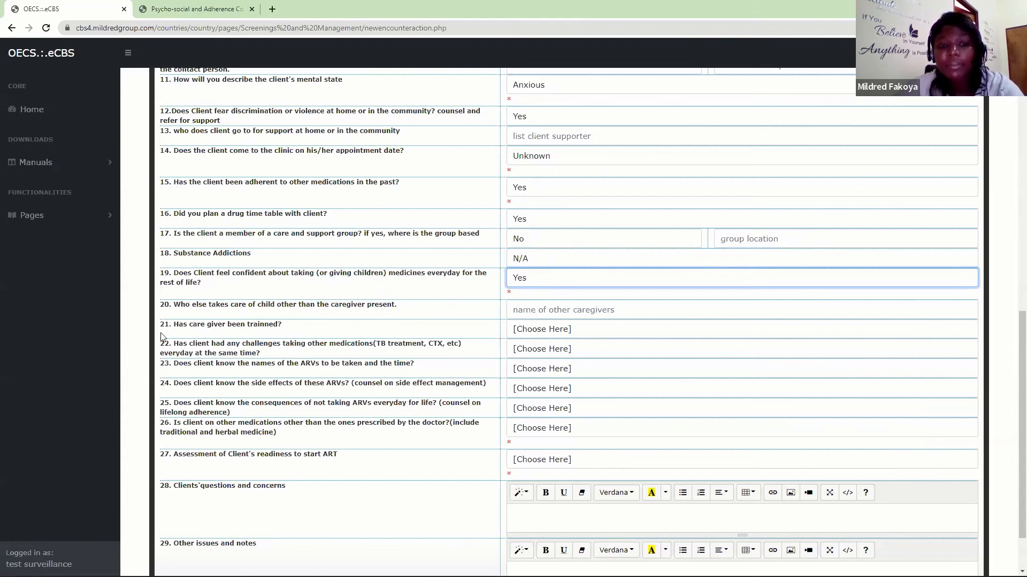
Answer N/A to caregiver training in question 21 and to challenges taking other medications in question 22, leaving question 20 blank
{"action": "left_click", "coordinate": [544, 332]}
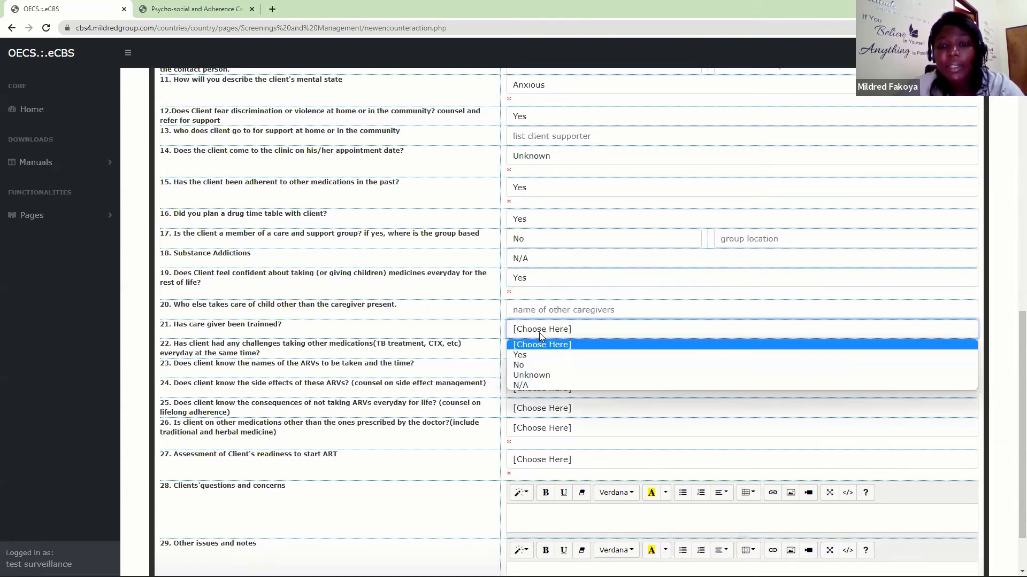
{"action": "left_click", "coordinate": [523, 386]}
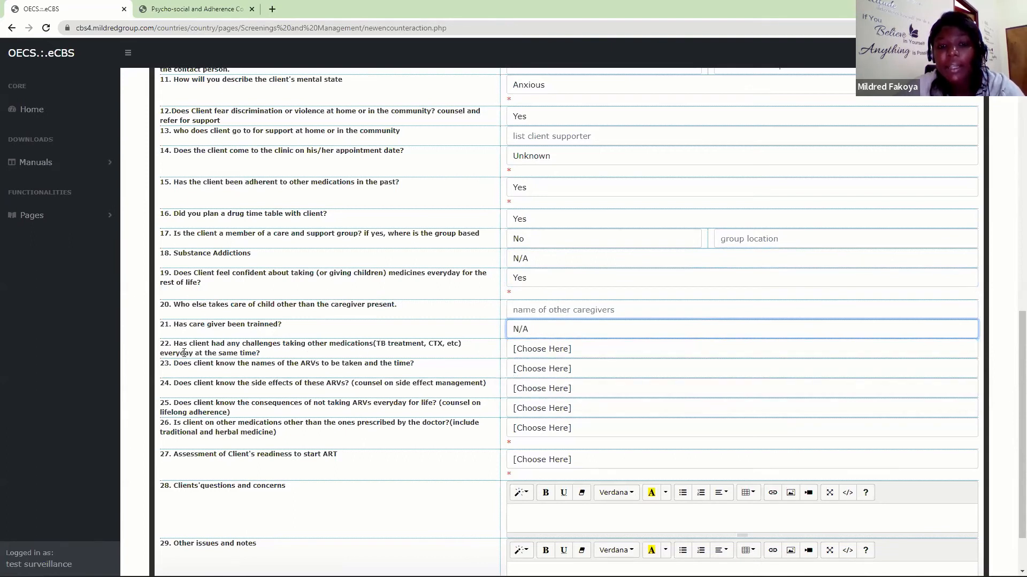
{"action": "left_click", "coordinate": [532, 354]}
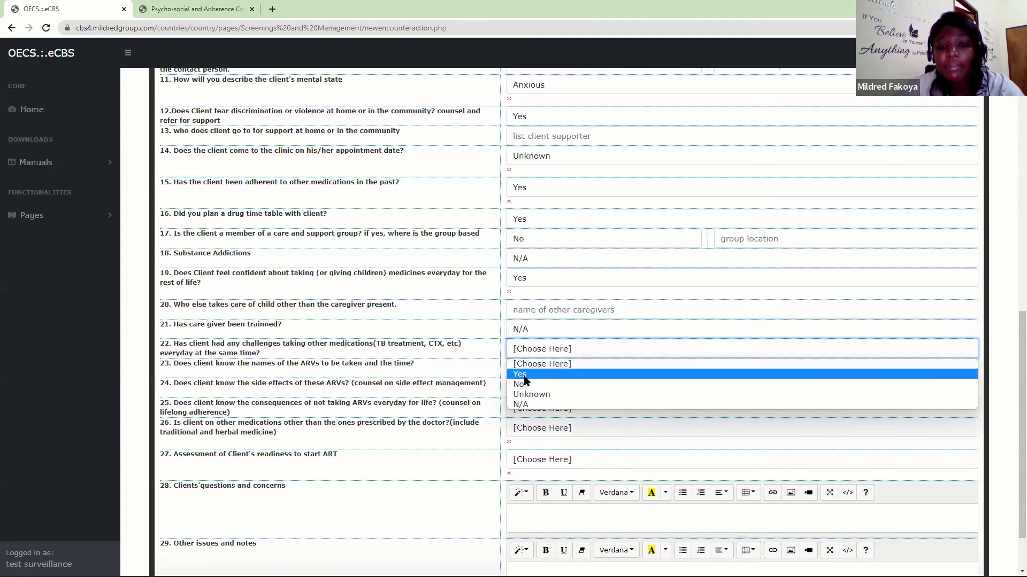
{"action": "left_click", "coordinate": [538, 405]}
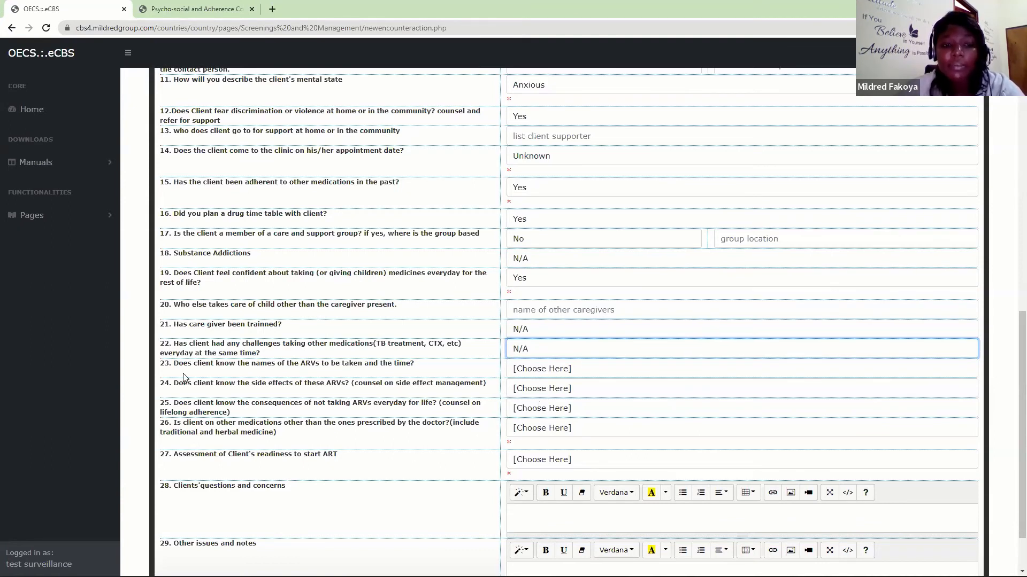
Answer Yes to questions 23 to 25 on knowing the ARV names and times, their side effects and the consequences of not taking them
{"action": "left_click", "coordinate": [532, 372]}
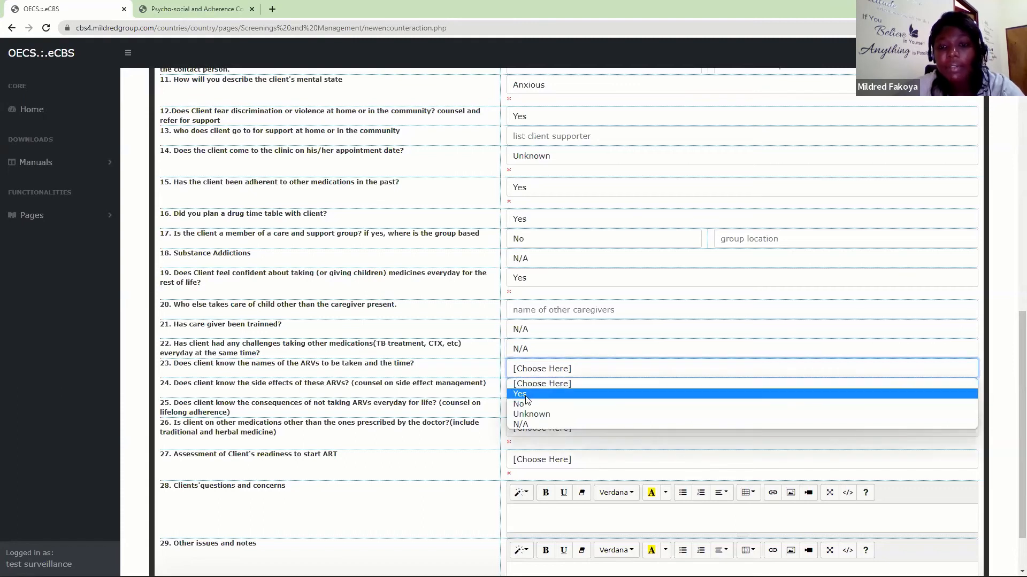
{"action": "left_click", "coordinate": [530, 395]}
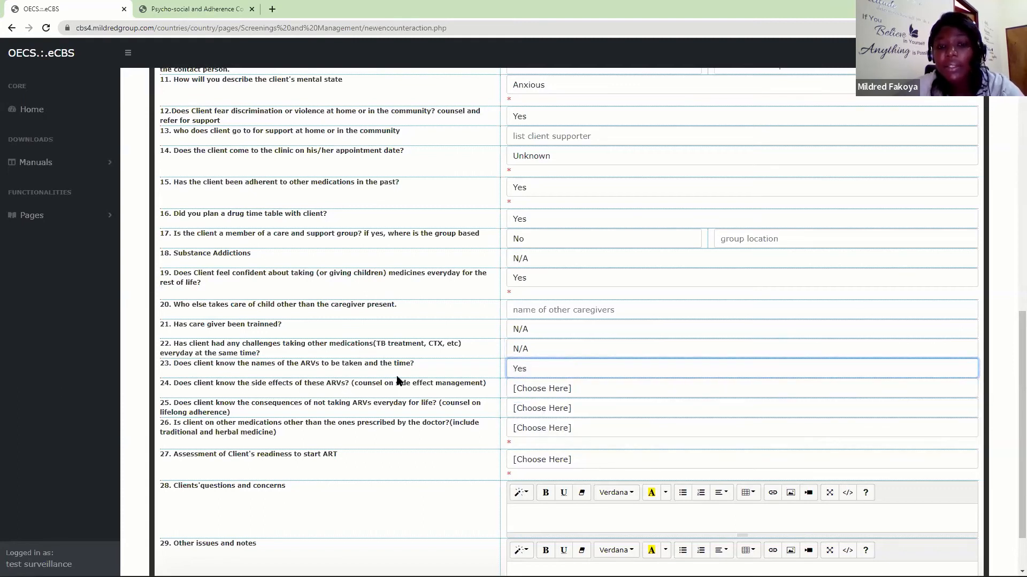
{"action": "left_click", "coordinate": [544, 396]}
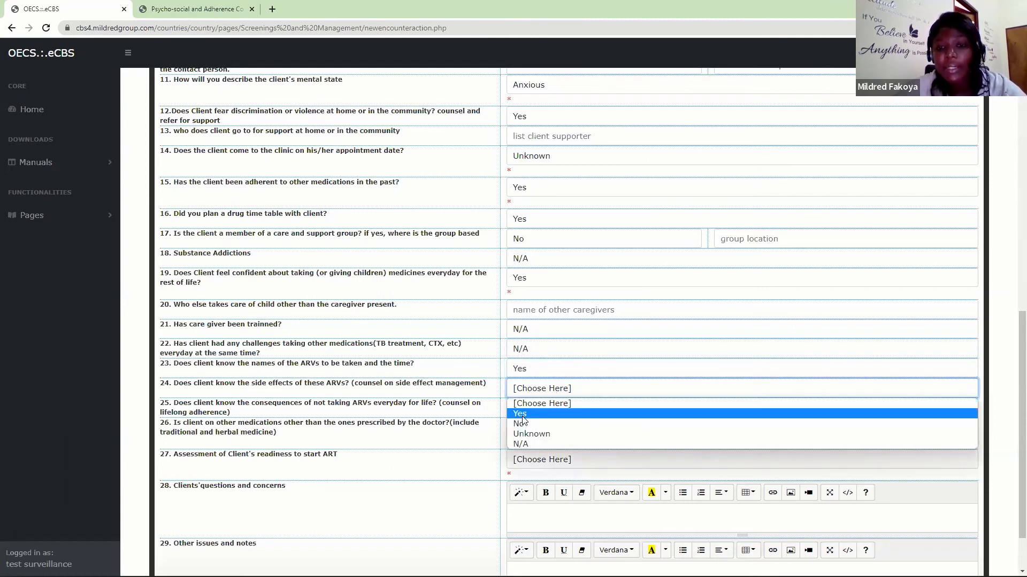
{"action": "left_click", "coordinate": [522, 415]}
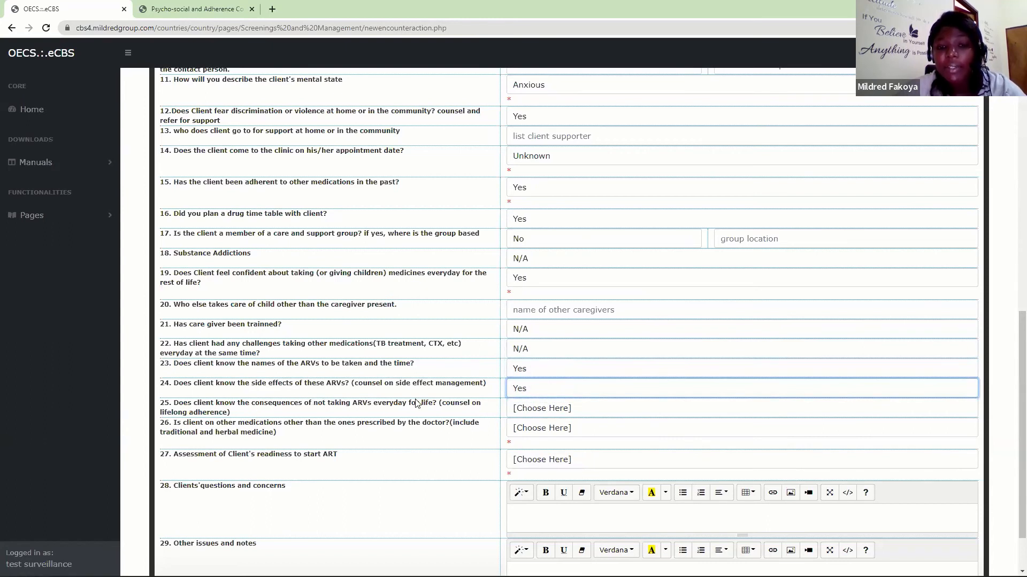
{"action": "left_click", "coordinate": [524, 409]}
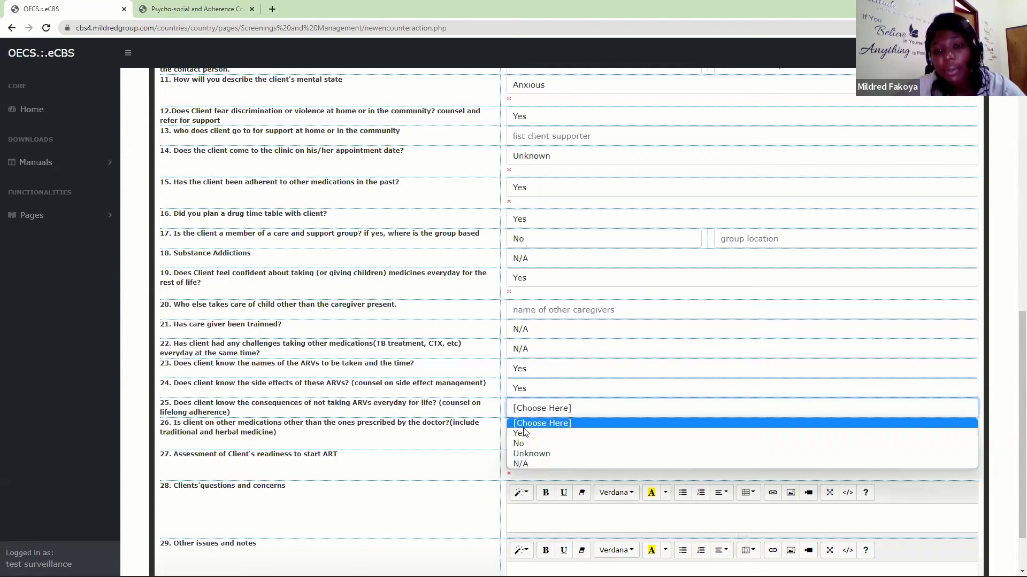
{"action": "left_click", "coordinate": [524, 433]}
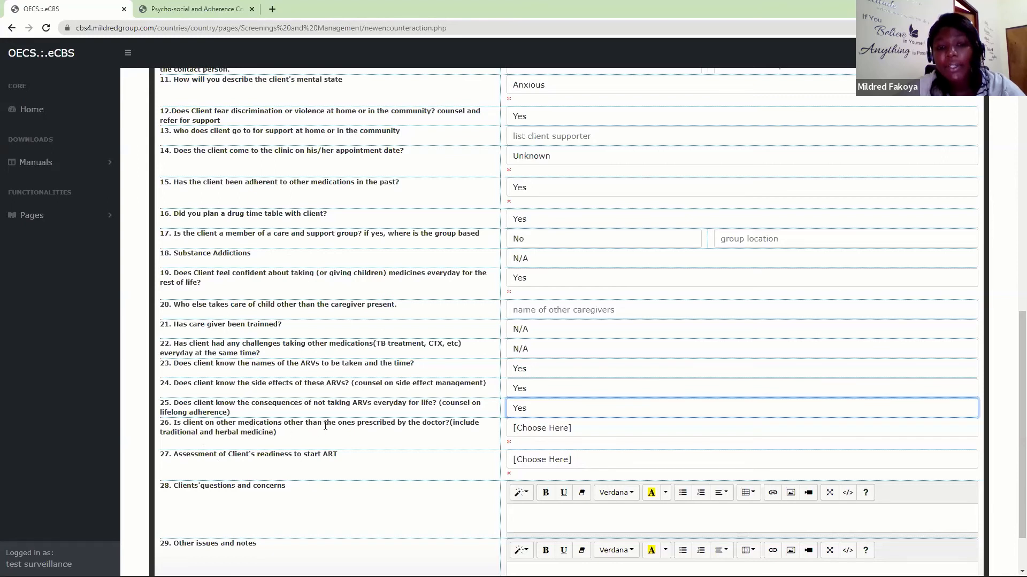
Answer No to non-prescribed medications in question 26 and set the readiness assessment in question 27 to Patient is ready to start ART
{"action": "left_click", "coordinate": [526, 434]}
{"action": "left_click", "coordinate": [518, 465]}
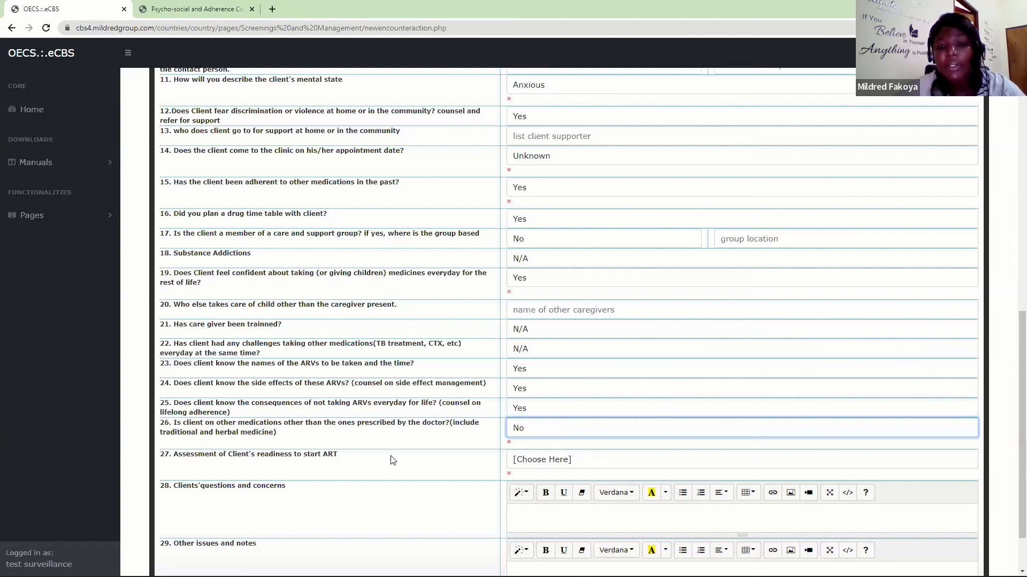
{"action": "left_click", "coordinate": [549, 460]}
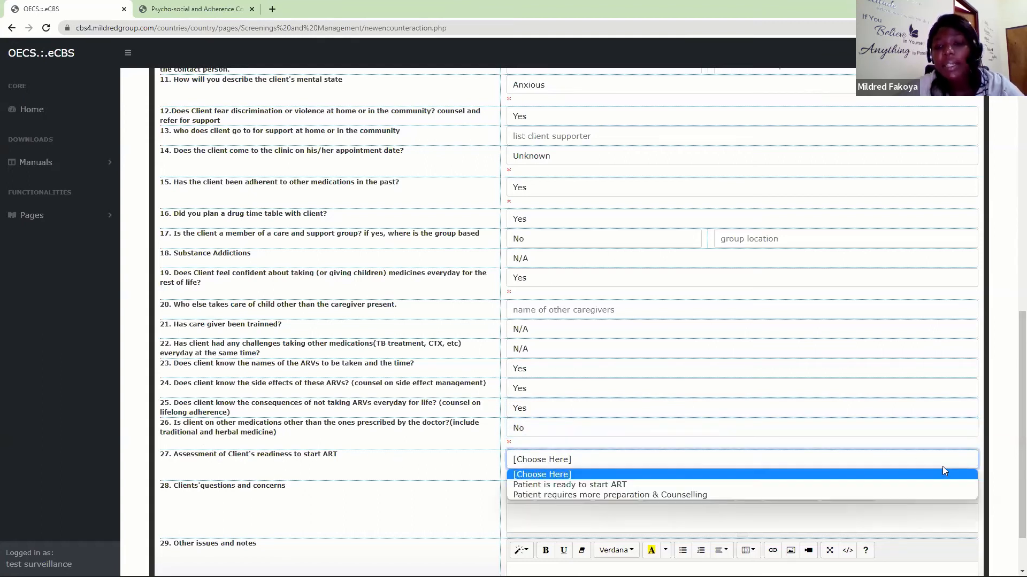
{"action": "scroll", "coordinate": [1009, 472], "scroll_direction": "down", "scroll_amount": 2}
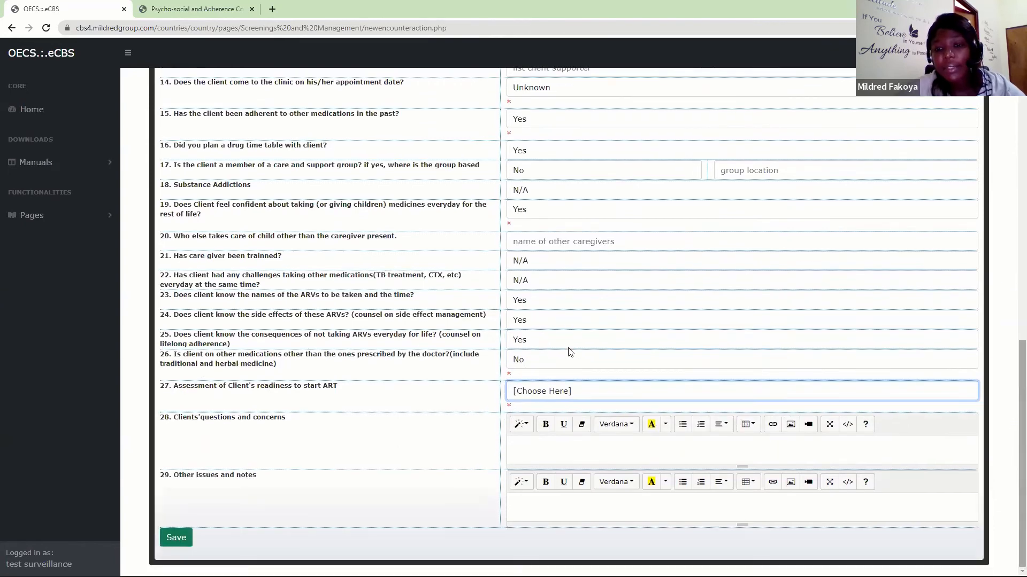
{"action": "left_click", "coordinate": [549, 392]}
{"action": "left_click", "coordinate": [548, 417]}
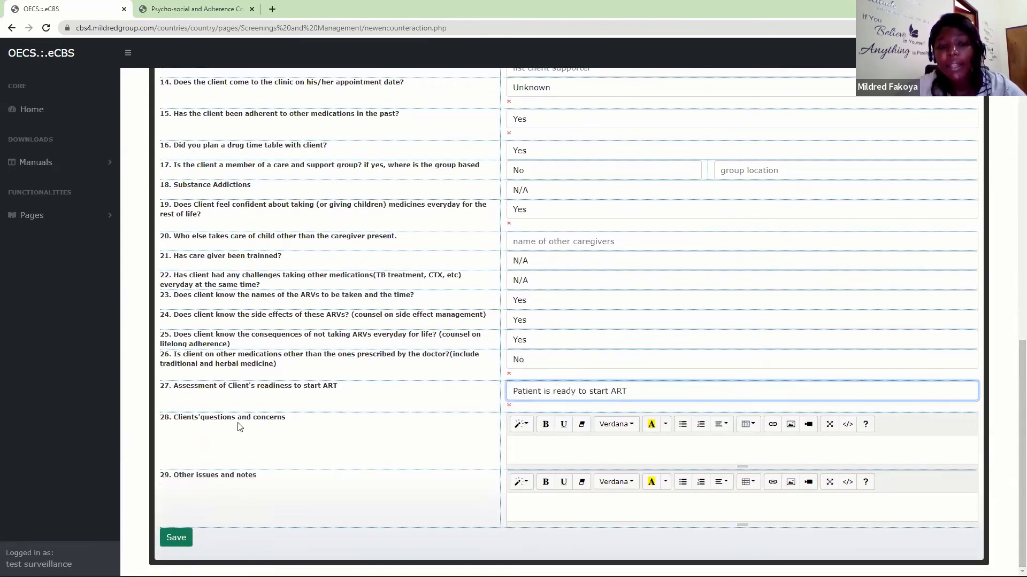
Leave the client's concerns in question 28 and the other notes in question 29 blank, and save the Adherence Readiness Assessment form
{"action": "left_click", "coordinate": [570, 452]}
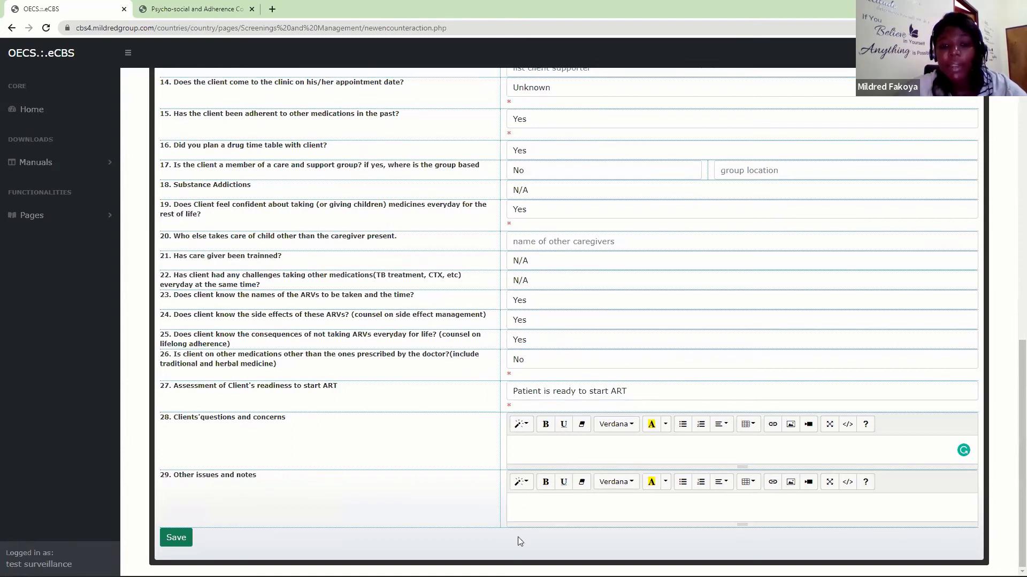
{"action": "left_click", "coordinate": [548, 500]}
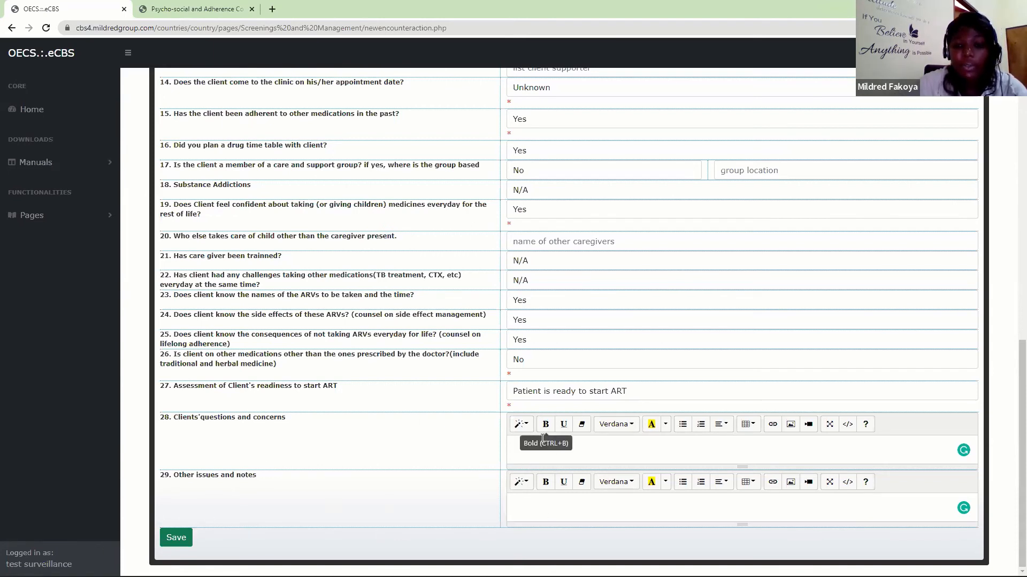
{"action": "left_click", "coordinate": [177, 539]}
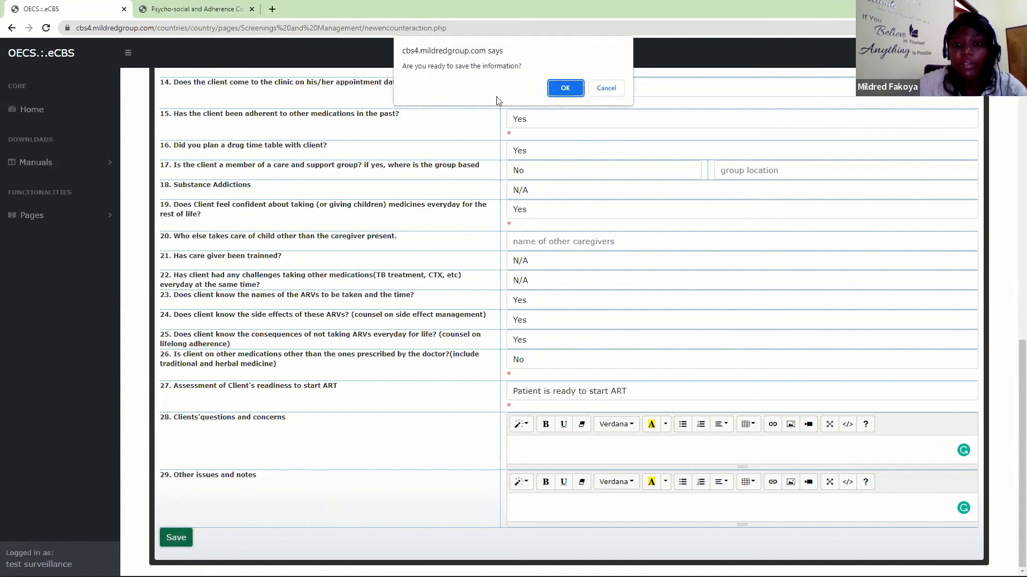
{"action": "left_click", "coordinate": [560, 89]}
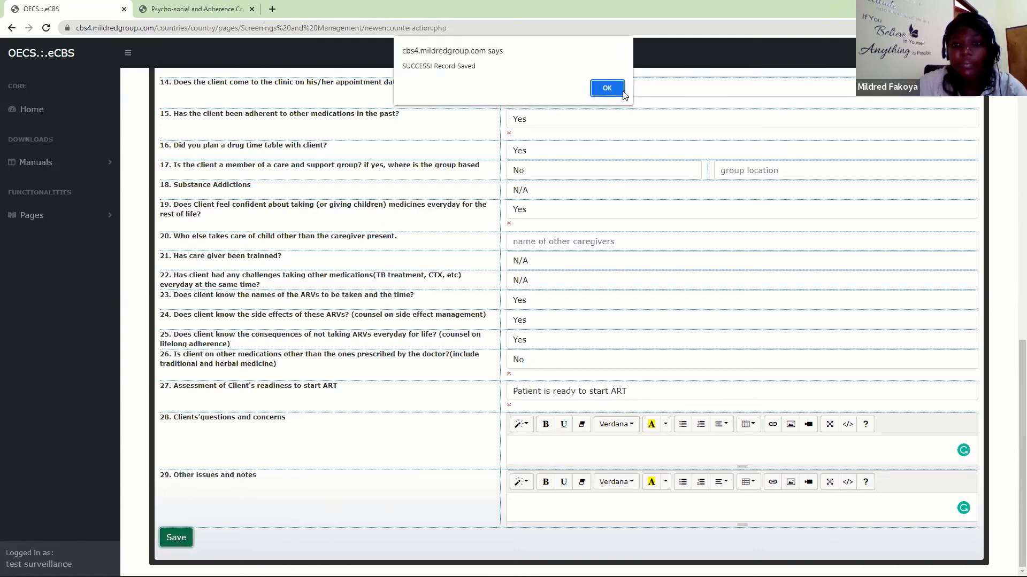
{"action": "left_click", "coordinate": [607, 88]}
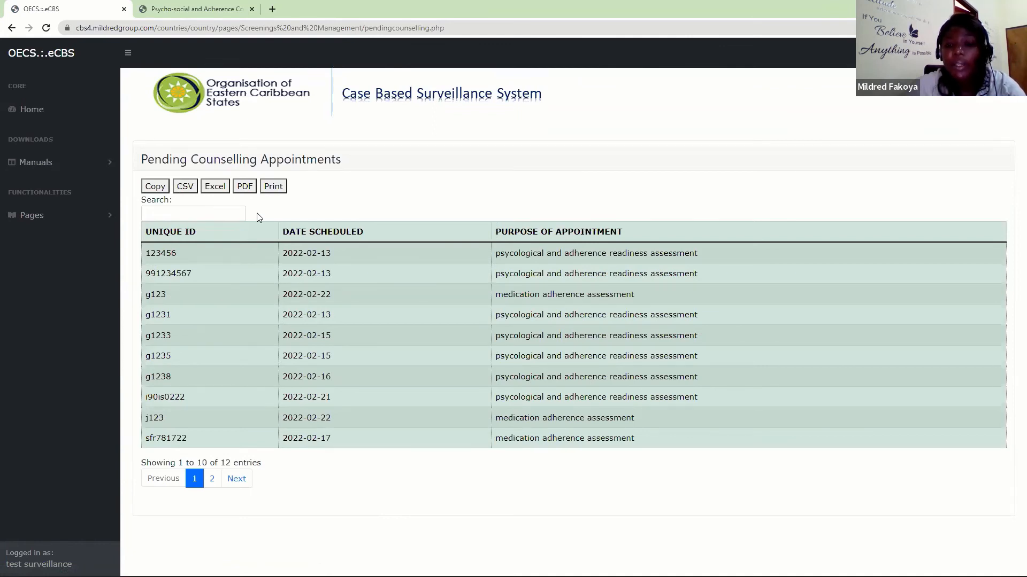
Refer the client for an Adherence Strategy Workplan by scheduling a counselling appointment under the client's unique ID
{"action": "left_click", "coordinate": [97, 217]}
{"action": "left_click_drag", "start_coordinate": [114, 263], "coordinate": [112, 371]}
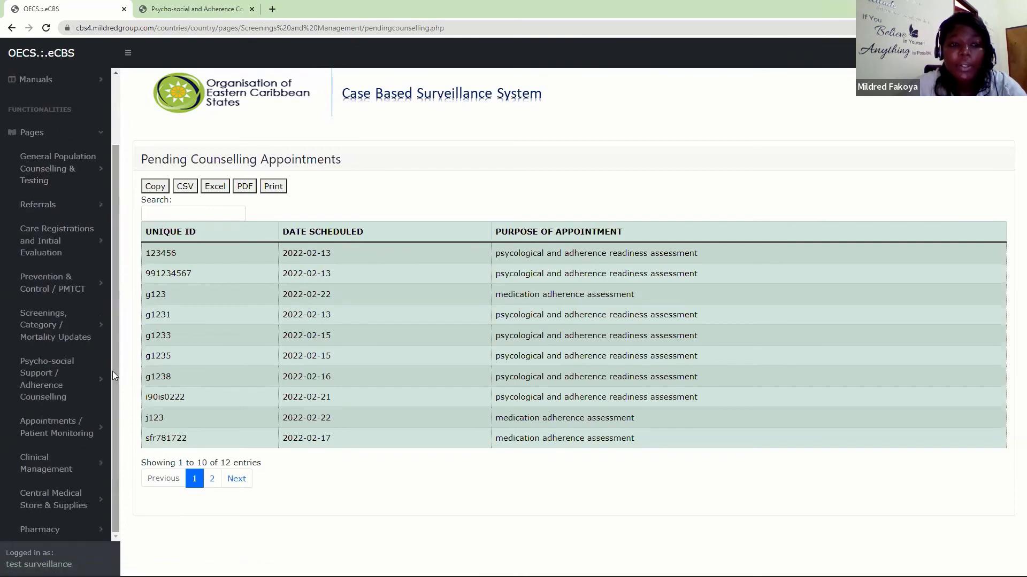
{"action": "left_click", "coordinate": [42, 370]}
{"action": "left_click", "coordinate": [51, 430]}
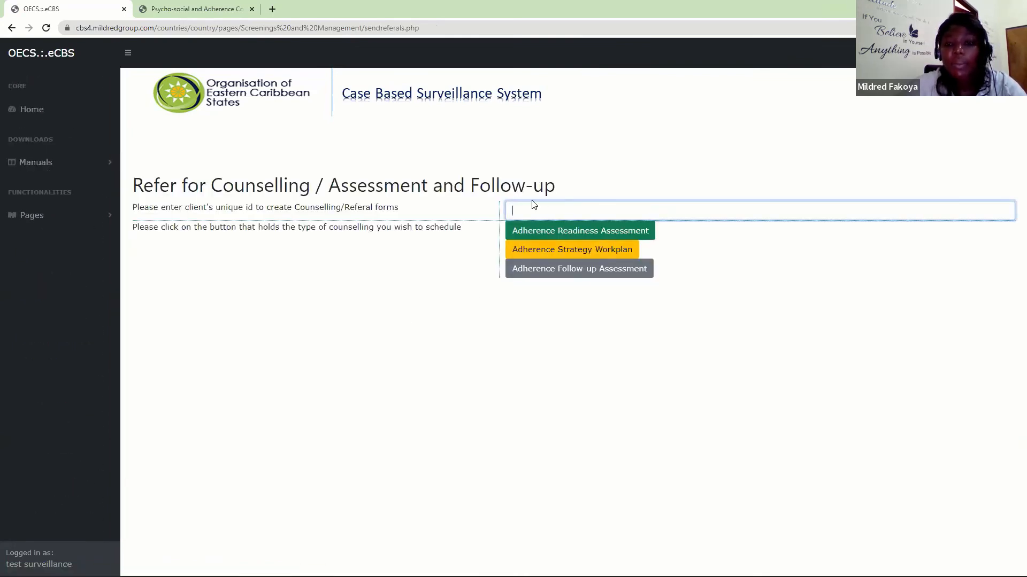
{"action": "type", "text": "g1234"}
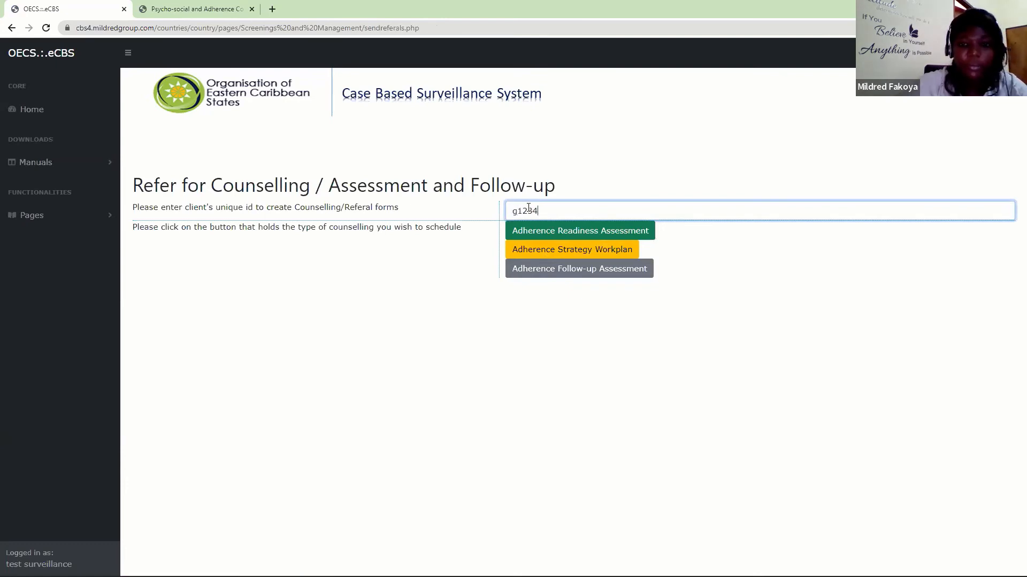
{"action": "left_click", "coordinate": [540, 254]}
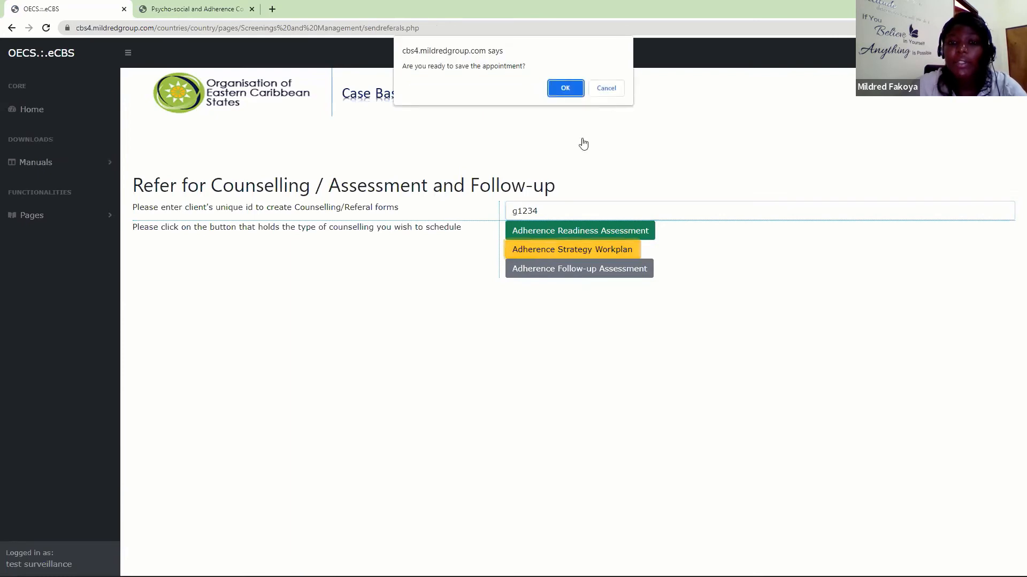
{"action": "left_click", "coordinate": [567, 93]}
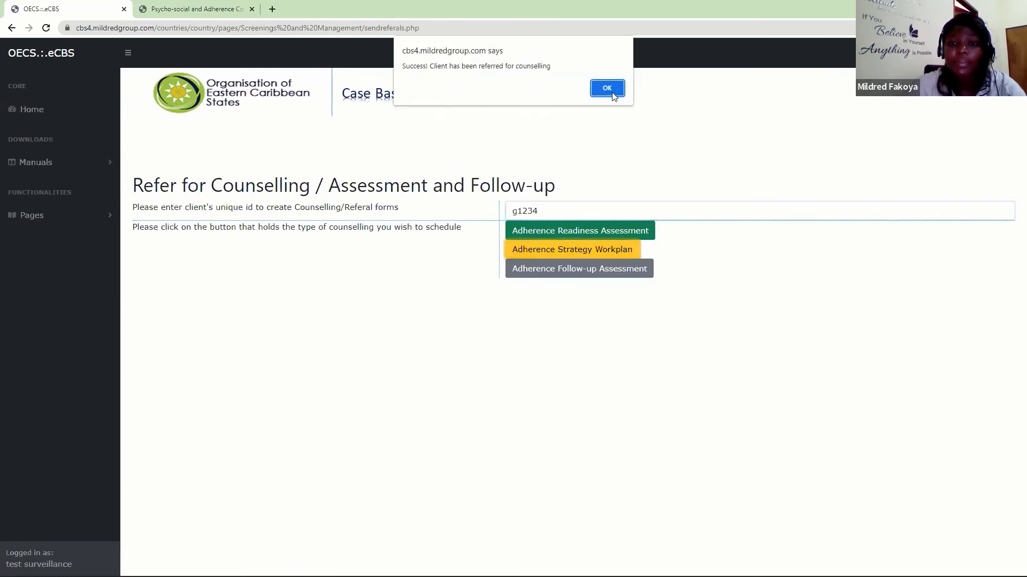
{"action": "left_click", "coordinate": [613, 92]}
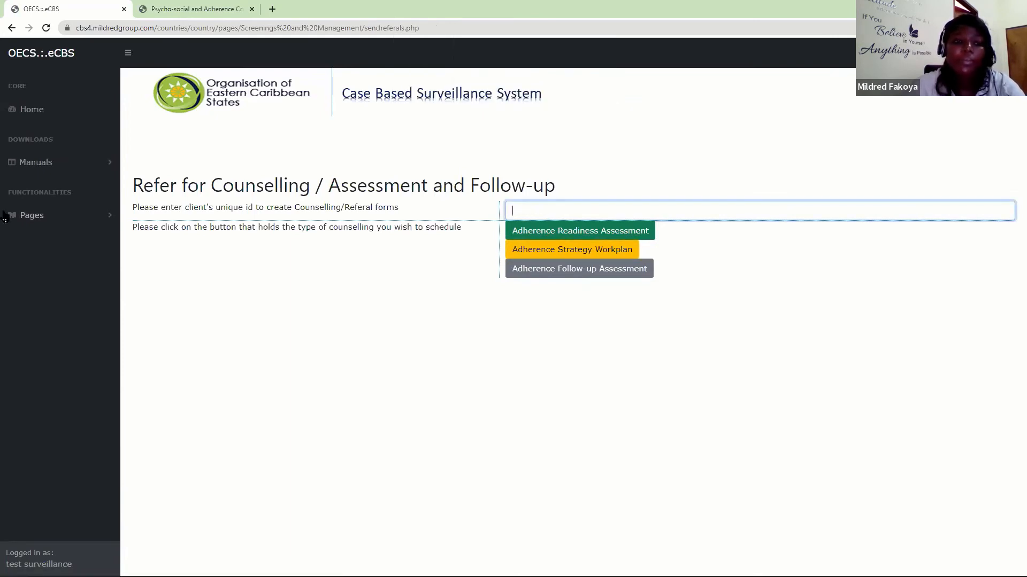
Start a counselling encounter and retrieve the client's form using the client's unique ID
{"action": "left_click", "coordinate": [51, 215]}
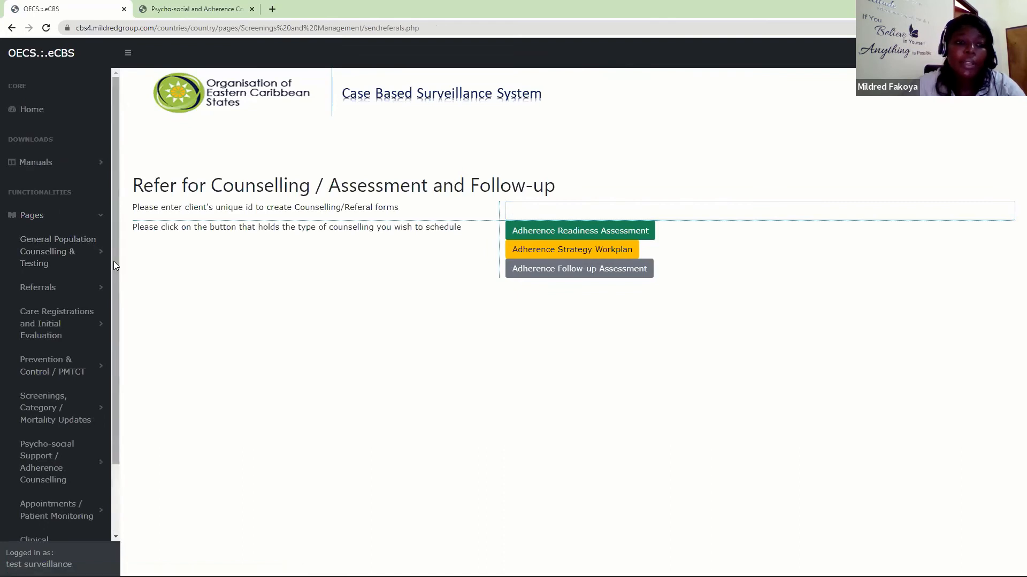
{"action": "scroll", "coordinate": [80, 374], "scroll_direction": "down", "scroll_amount": 2}
{"action": "left_click", "coordinate": [78, 378]}
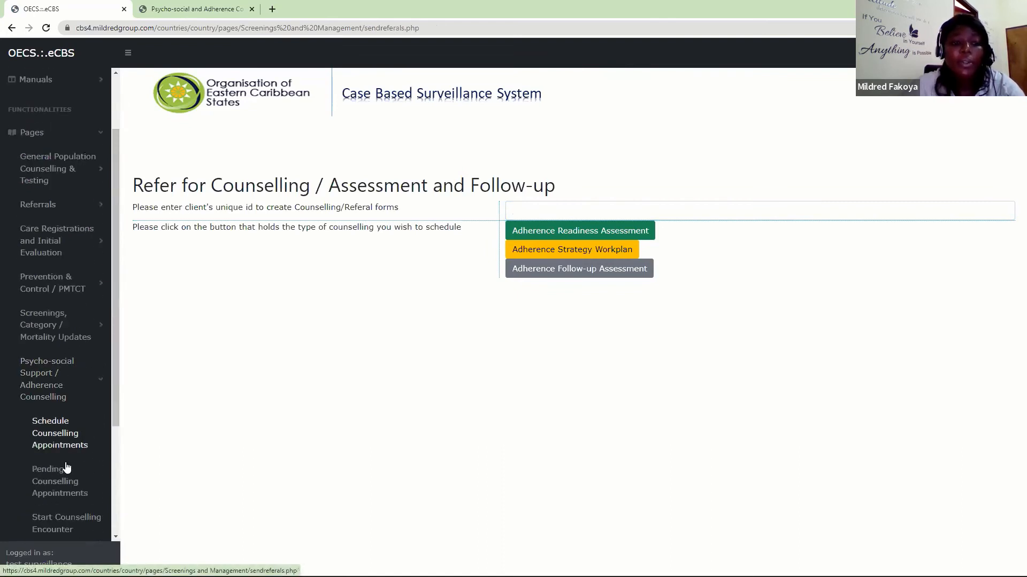
{"action": "left_click", "coordinate": [53, 524]}
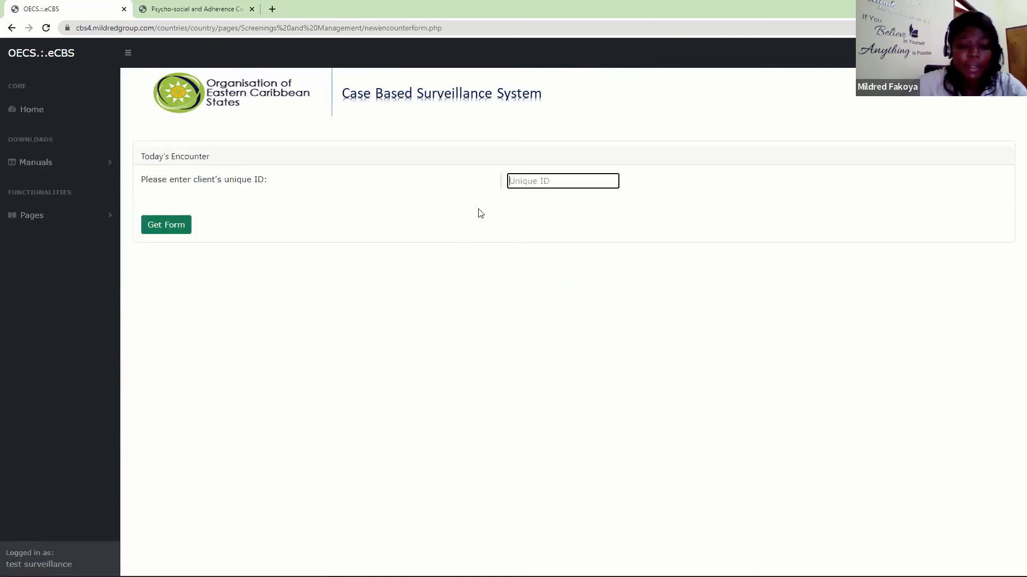
{"action": "type", "text": "•••••"}
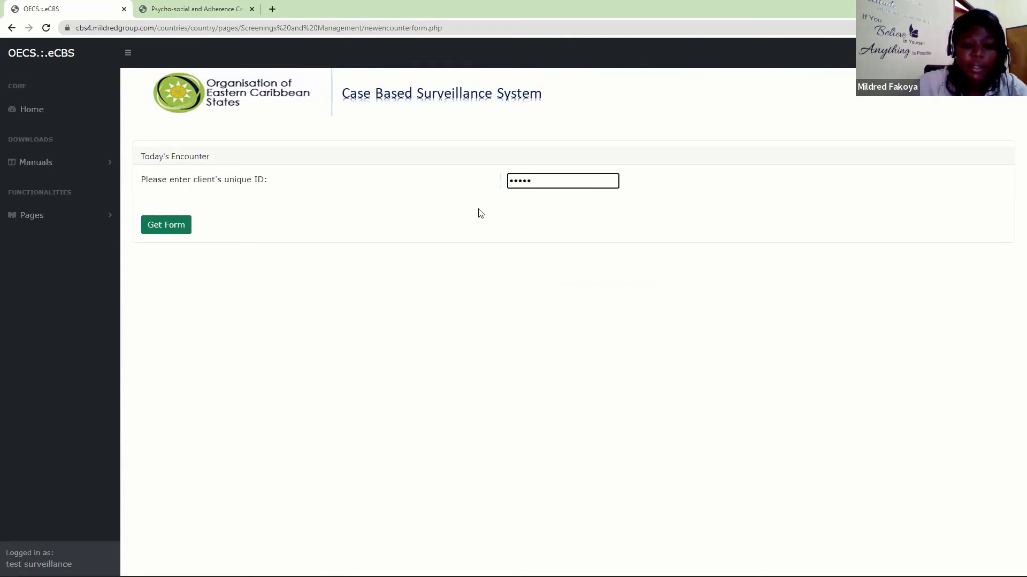
{"action": "key", "text": "Return"}
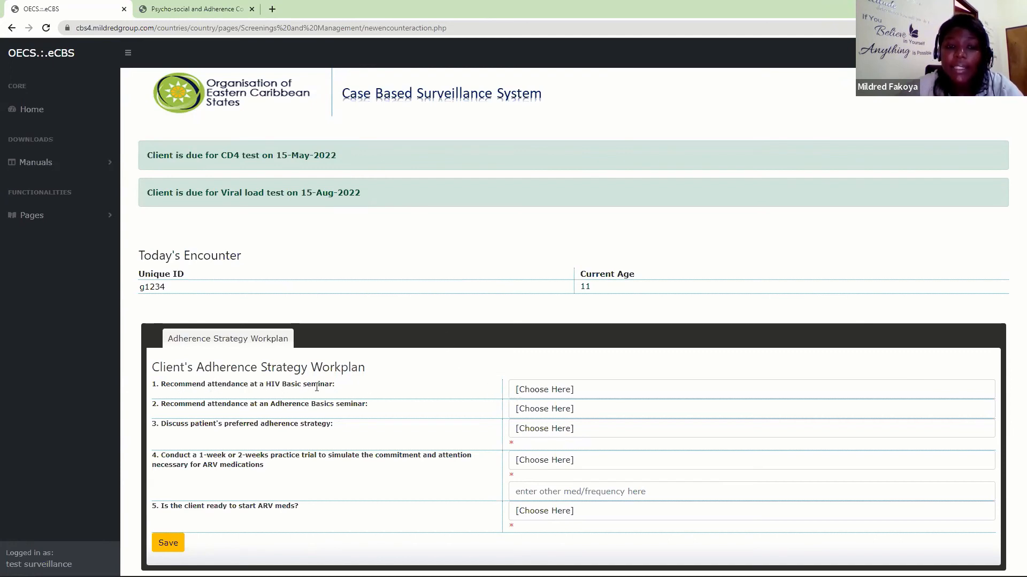
Set the recommended attendance at both the HIV Basic seminar and the Adherence Basics seminar to None in questions 1 and 2
{"action": "left_click", "coordinate": [541, 394]}
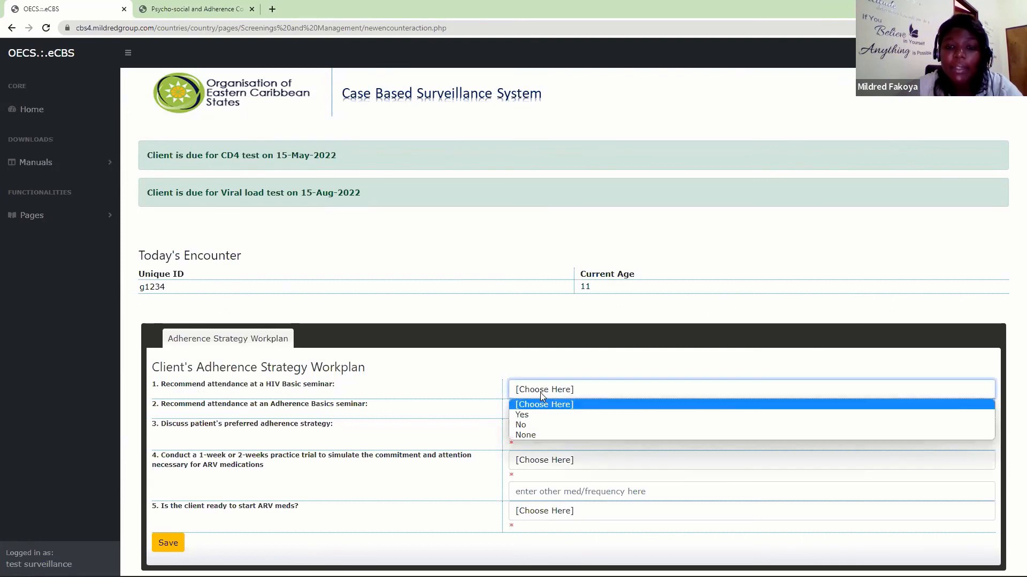
{"action": "left_click", "coordinate": [525, 435]}
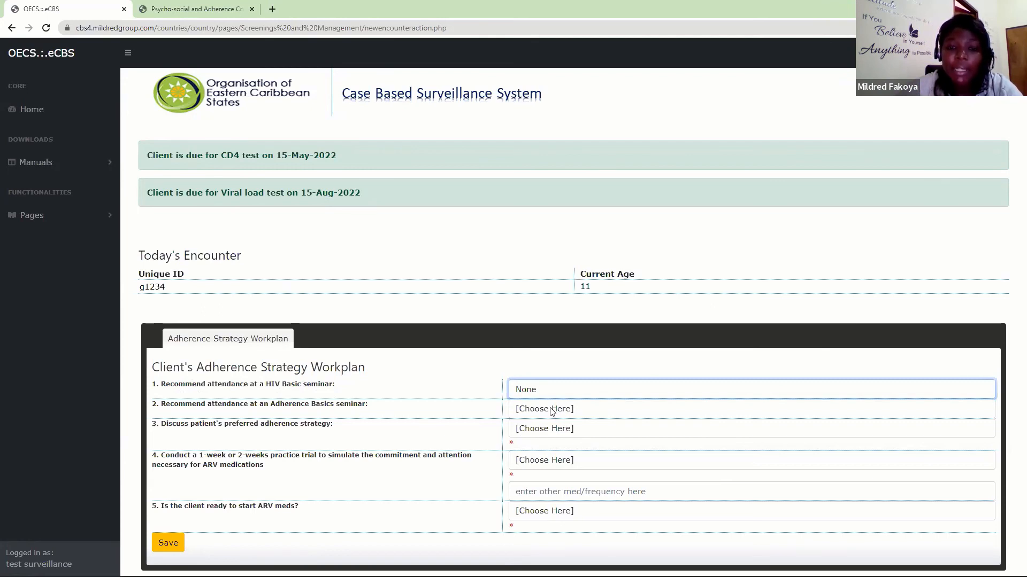
{"action": "left_click", "coordinate": [551, 411]}
{"action": "left_click", "coordinate": [532, 457]}
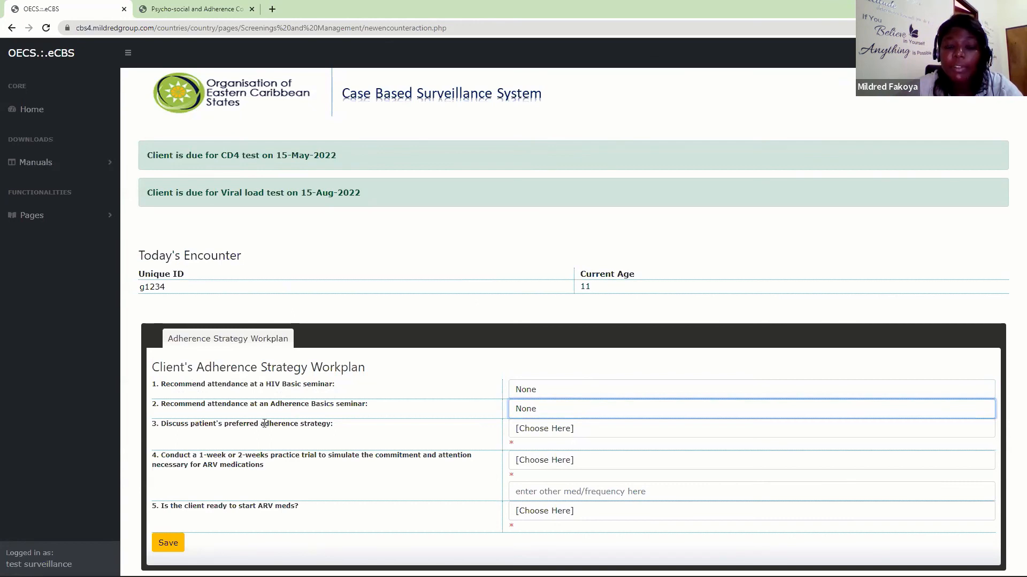
Set the preferred adherence strategy to Self Managed Adherence and the practice trial to Nutritional Supplement with frequency OD
{"action": "left_click", "coordinate": [536, 431]}
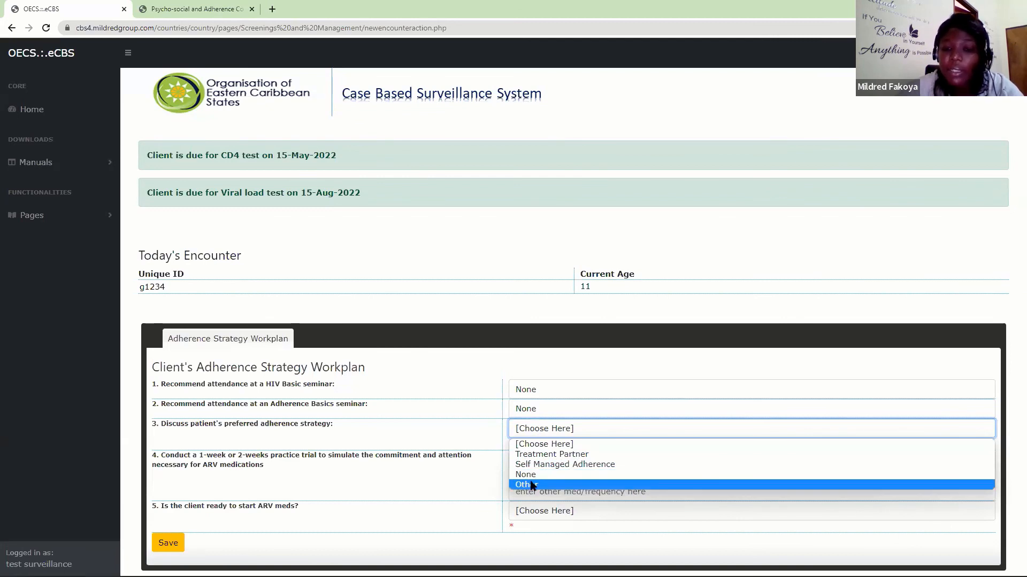
{"action": "left_click", "coordinate": [547, 465]}
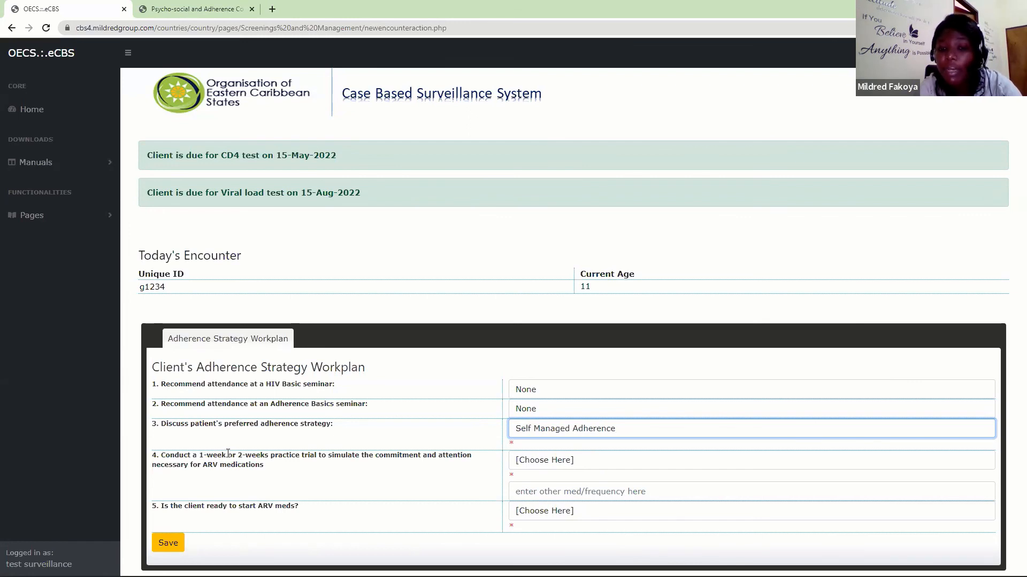
{"action": "left_click", "coordinate": [551, 461]}
{"action": "left_click", "coordinate": [540, 496]}
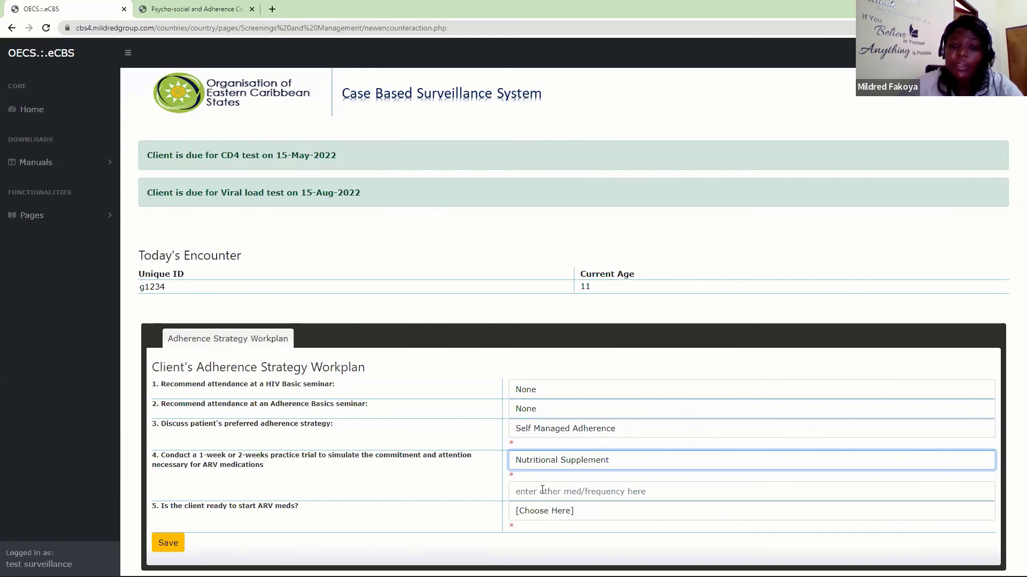
{"action": "left_click", "coordinate": [542, 492]}
{"action": "type", "text": "OD"}
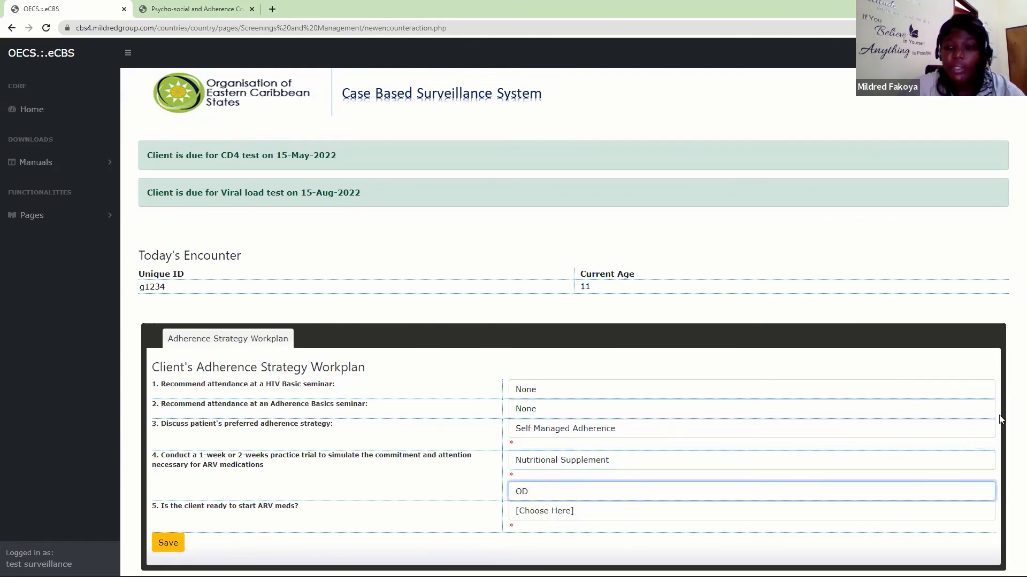
{"action": "left_click", "coordinate": [1012, 414]}
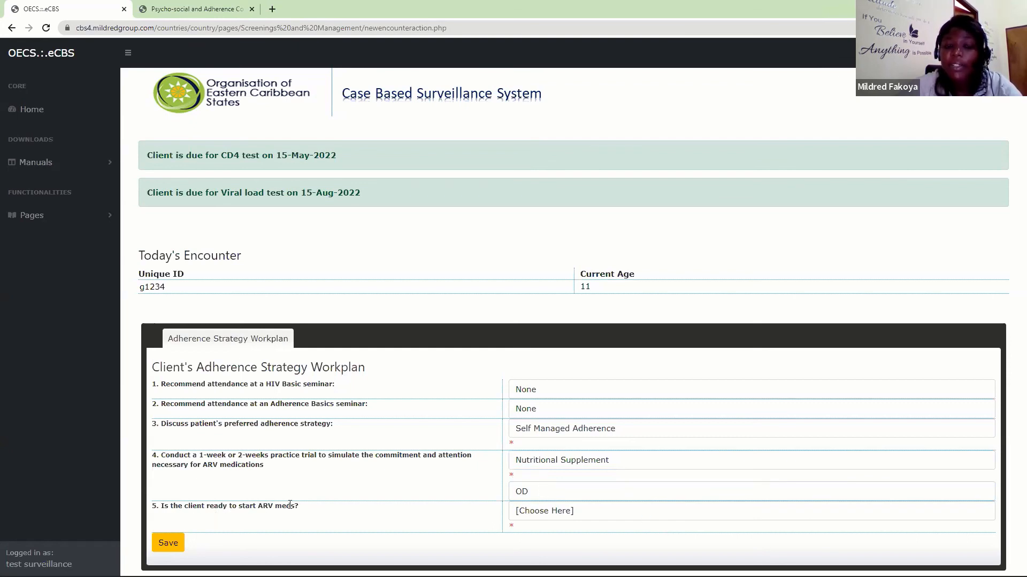
Answer the ARV readiness in question 5 with No. Re-assess on a later date, and save the Adherence Strategy Workplan
{"action": "left_click", "coordinate": [559, 512]}
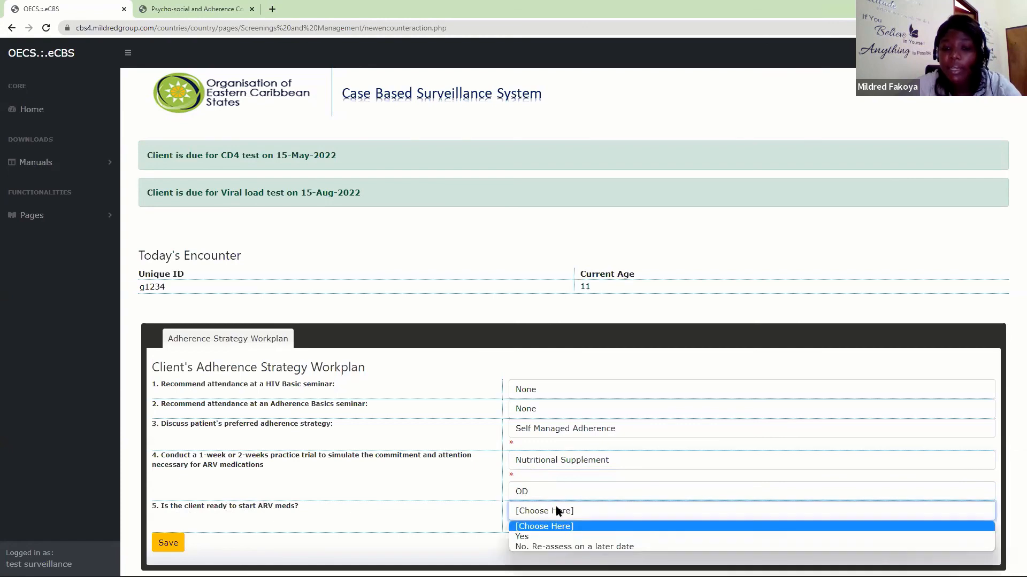
{"action": "left_click", "coordinate": [536, 547]}
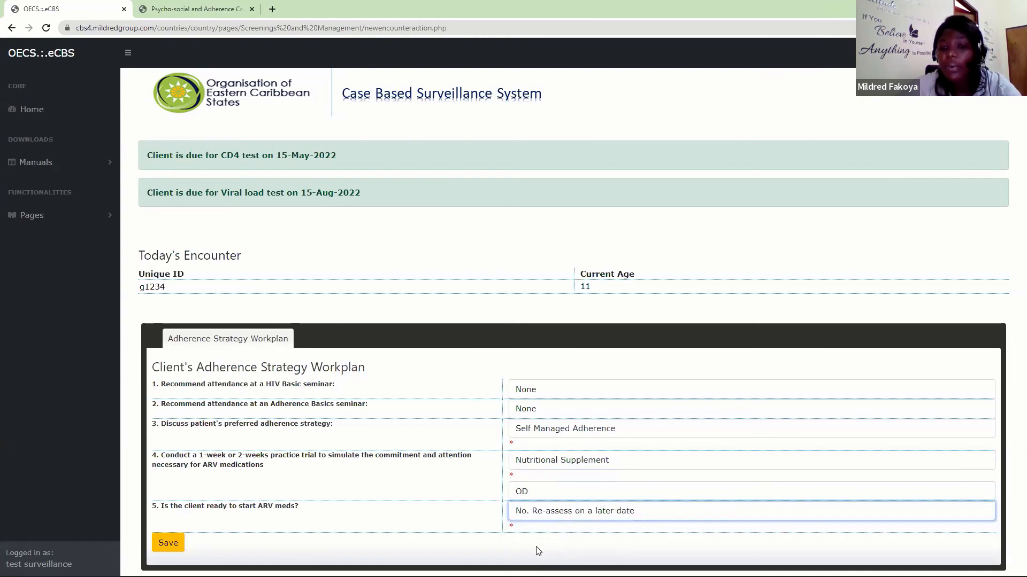
{"action": "left_click", "coordinate": [168, 544]}
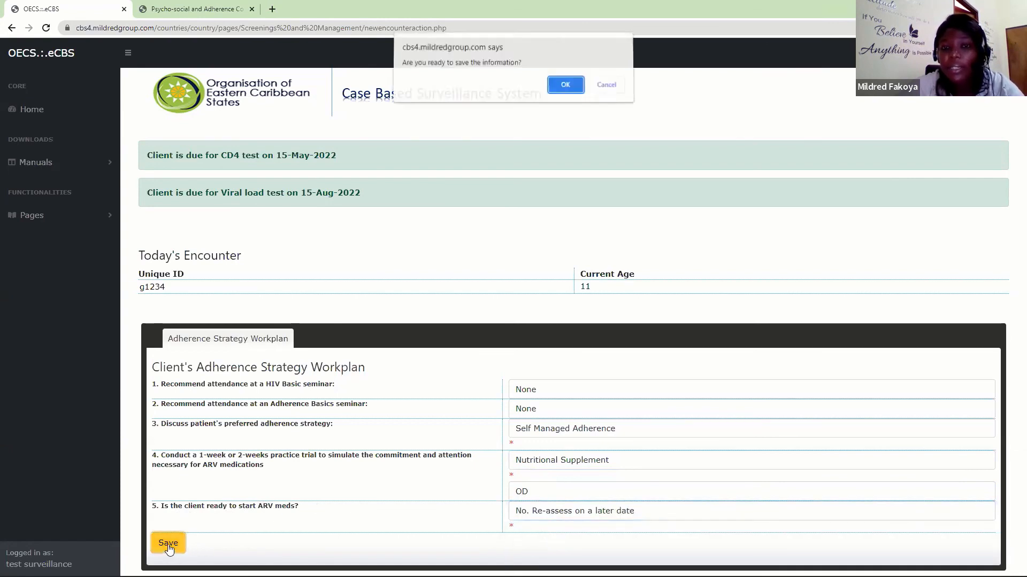
{"action": "left_click", "coordinate": [566, 95]}
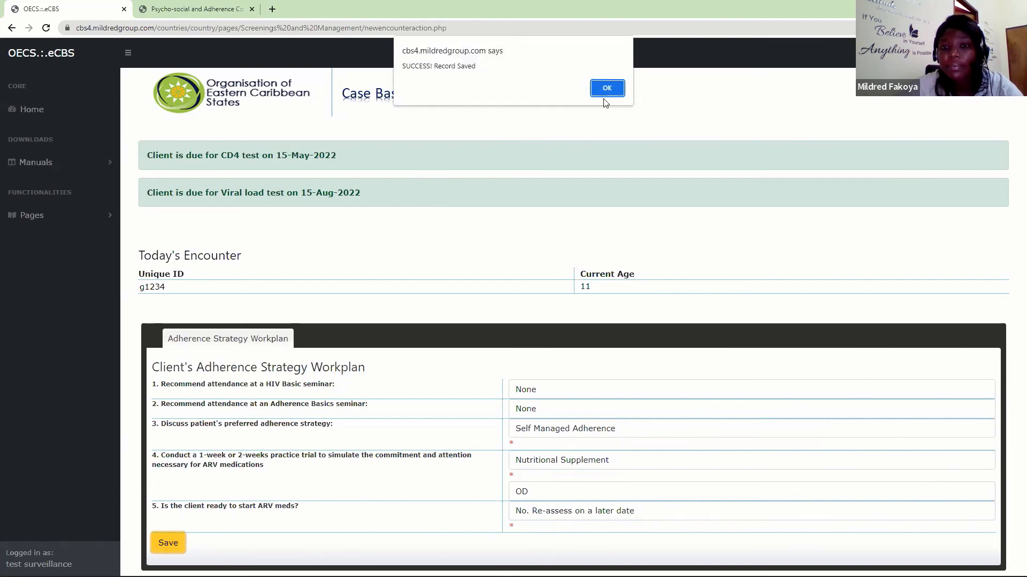
{"action": "left_click", "coordinate": [607, 86]}
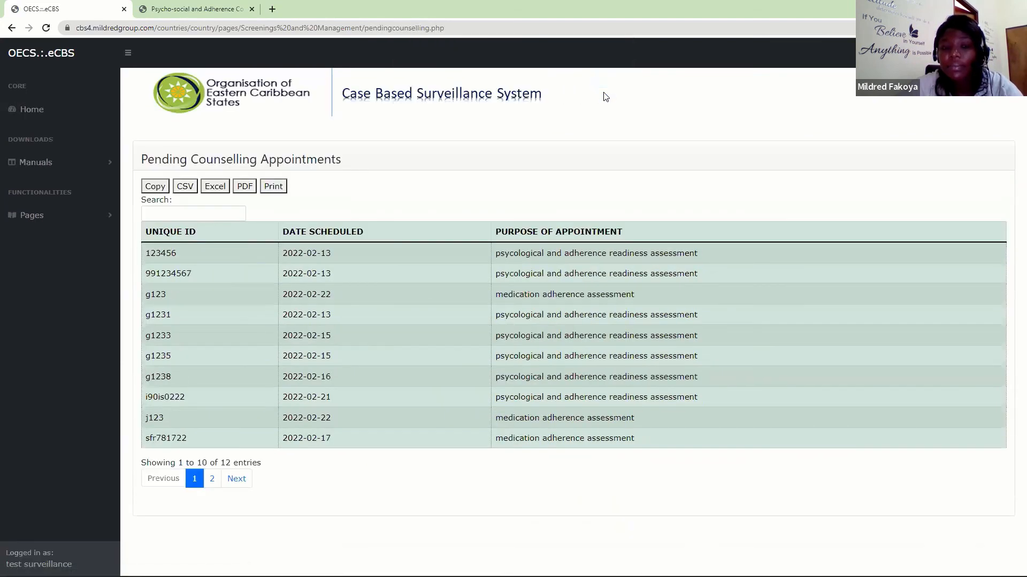
Open the psycho-social support and adherence counselling page for past encounters and retrieve the client's last counselling notes using the client's unique ID
{"action": "left_click", "coordinate": [96, 216]}
{"action": "scroll", "coordinate": [46, 367], "scroll_direction": "down", "scroll_amount": 3}
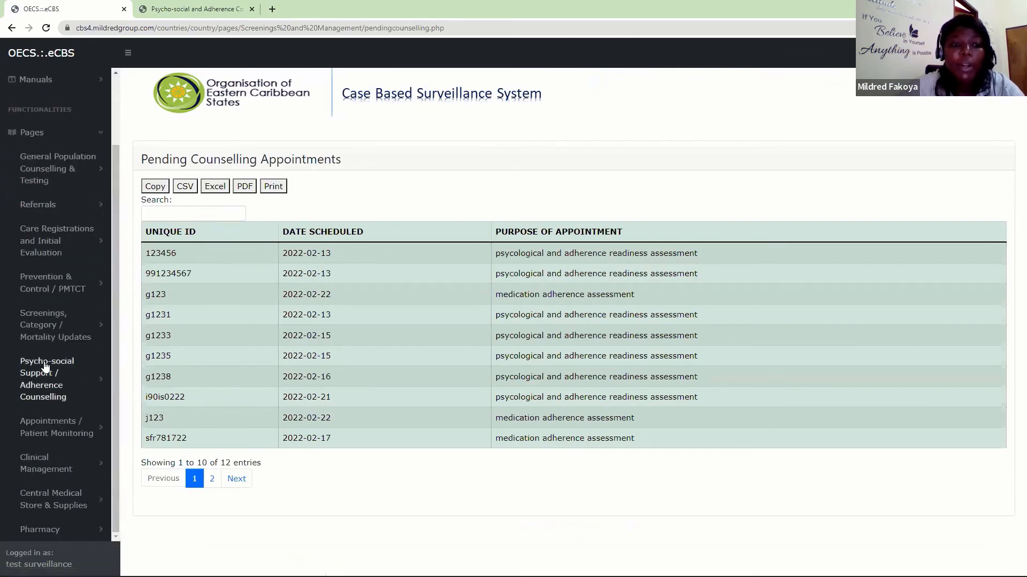
{"action": "left_click", "coordinate": [45, 367]}
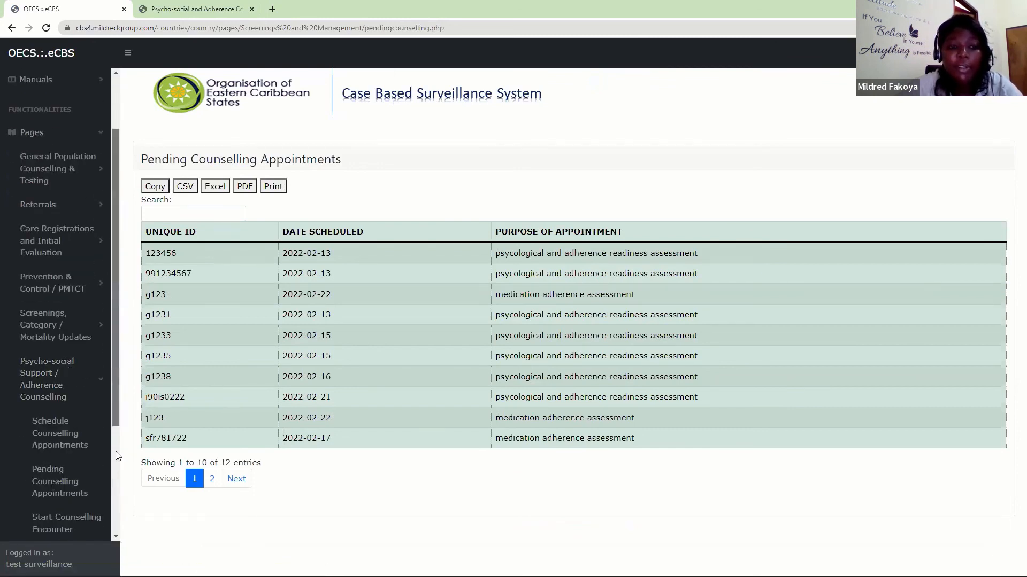
{"action": "scroll", "coordinate": [118, 455], "scroll_direction": "down", "scroll_amount": 3}
{"action": "left_click", "coordinate": [54, 415]}
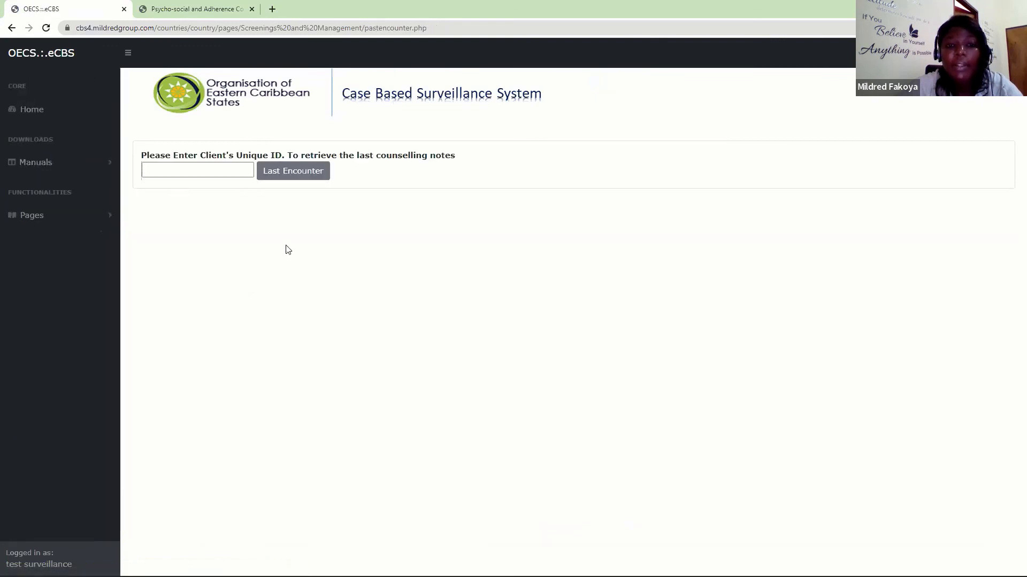
{"action": "left_click", "coordinate": [188, 171]}
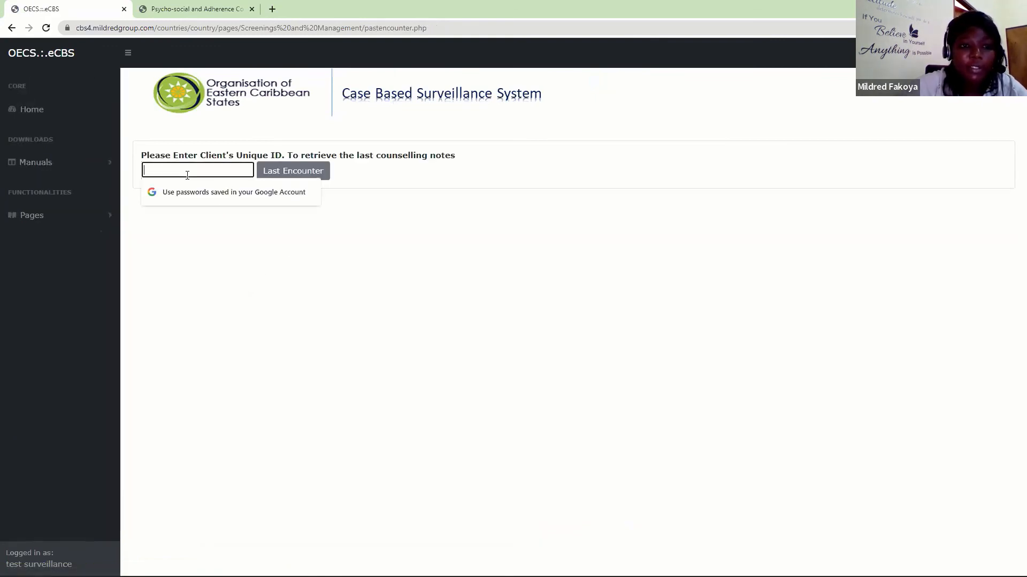
{"action": "type", "text": "1"}
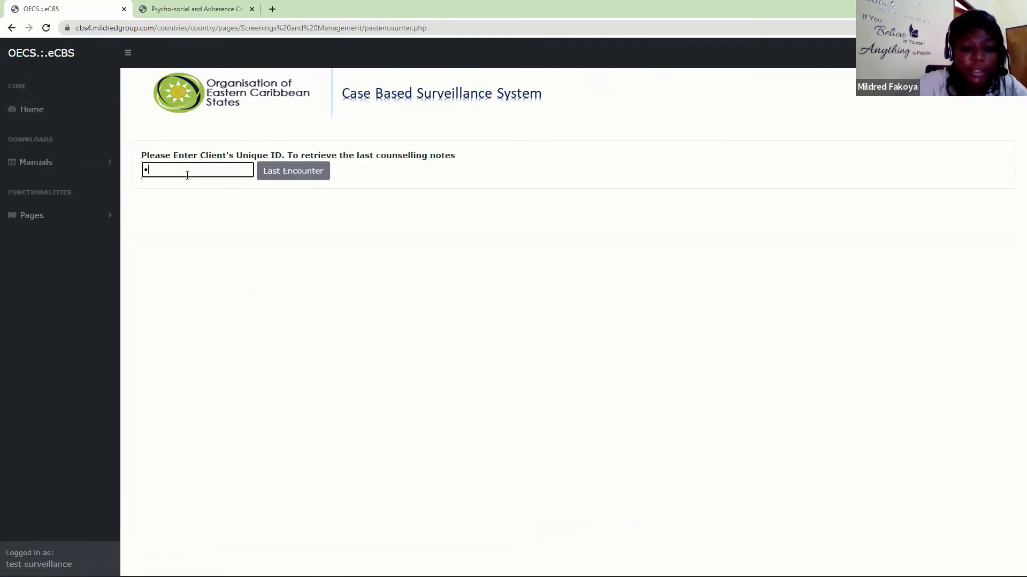
{"action": "type", "text": "2345"}
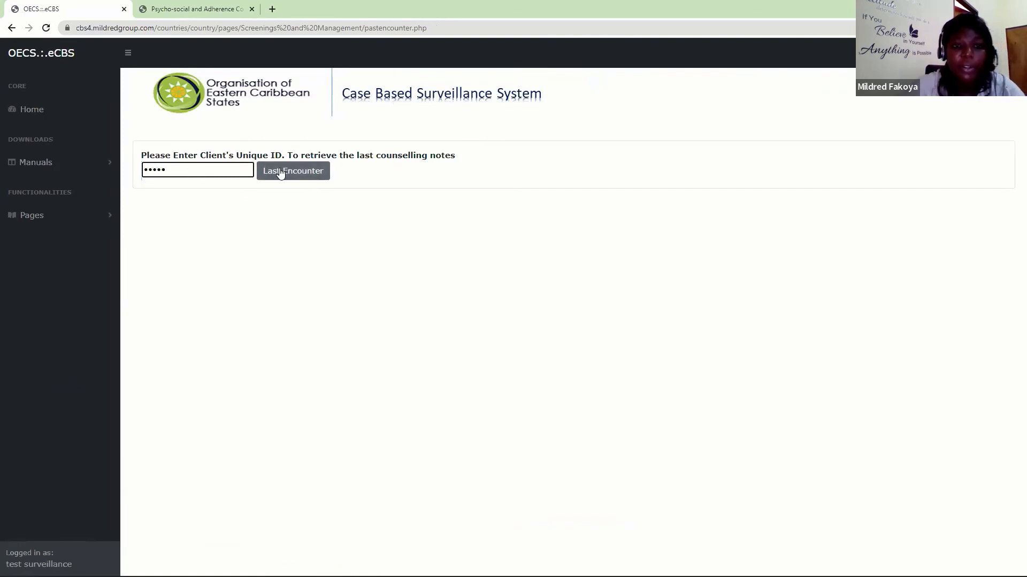
{"action": "left_click", "coordinate": [280, 172]}
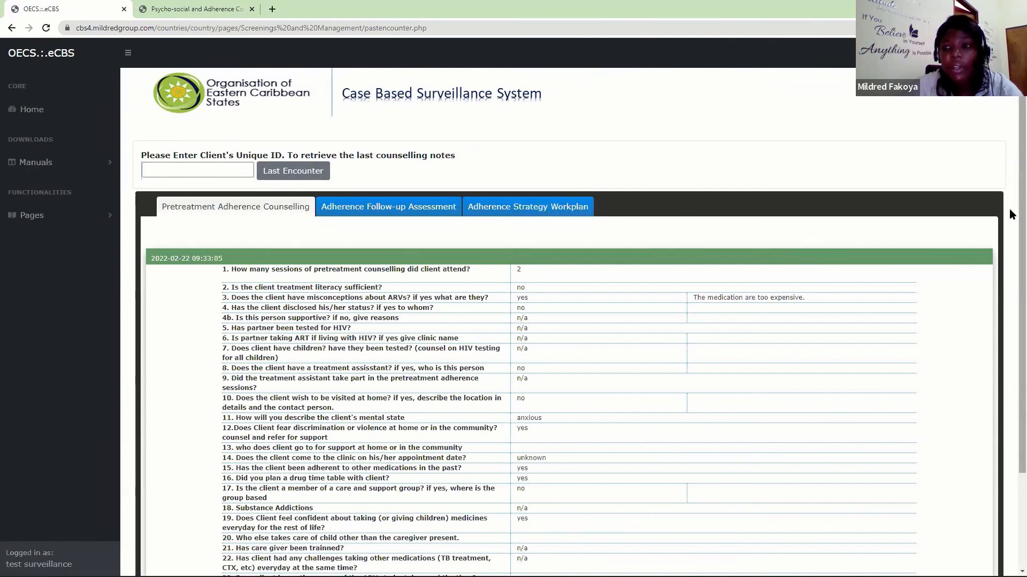
Review the client's last Pretreatment Adherence Counselling, Adherence Follow-up Assessment and Adherence Strategy Workplan notes
{"action": "scroll", "coordinate": [1009, 234], "scroll_direction": "down", "scroll_amount": 2}
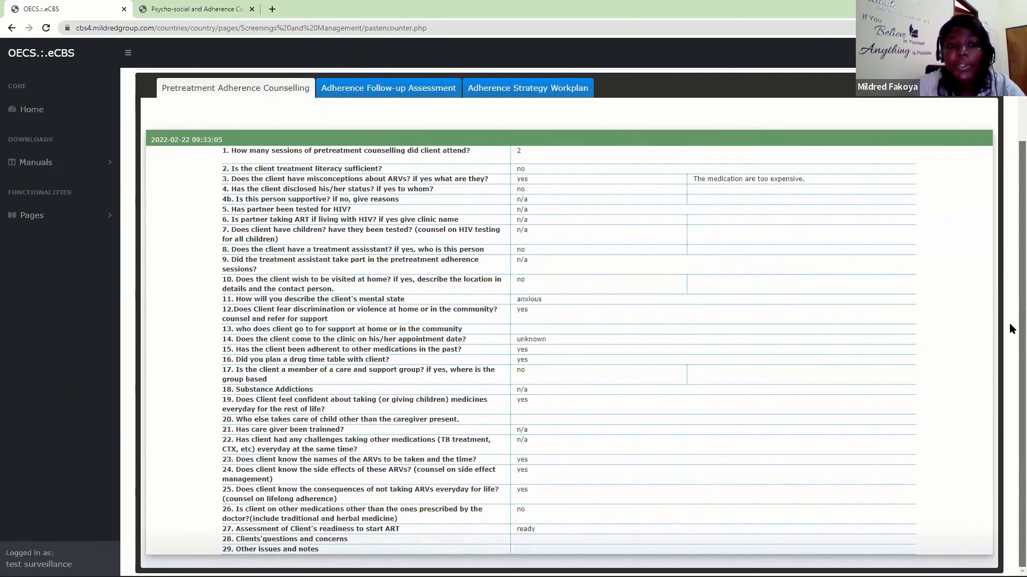
{"action": "scroll", "coordinate": [1009, 323], "scroll_direction": "up", "scroll_amount": 1}
{"action": "scroll", "coordinate": [1009, 243], "scroll_direction": "up", "scroll_amount": 1}
{"action": "scroll", "coordinate": [1009, 359], "scroll_direction": "down", "scroll_amount": 2}
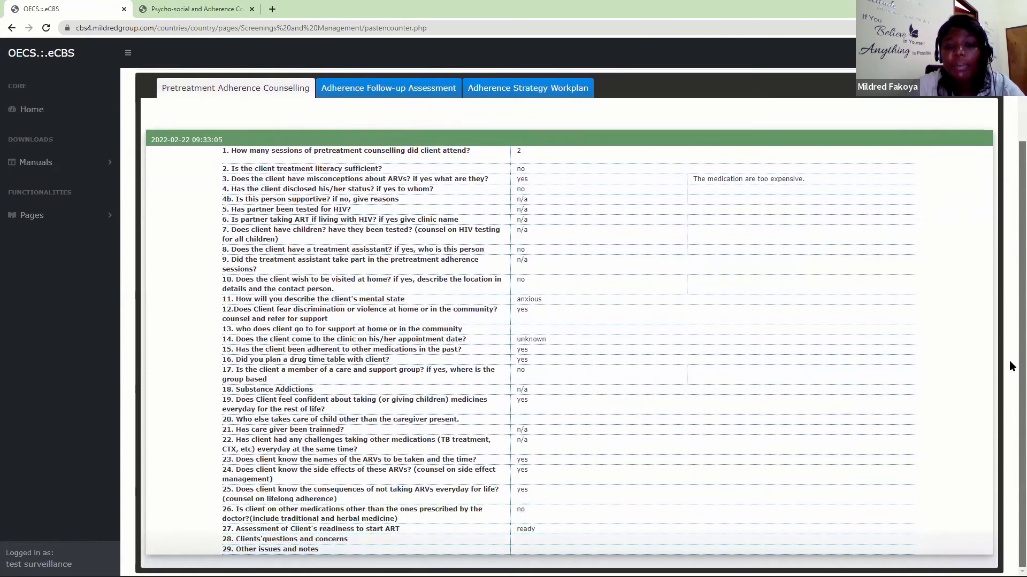
{"action": "scroll", "coordinate": [1008, 315], "scroll_direction": "up", "scroll_amount": 2}
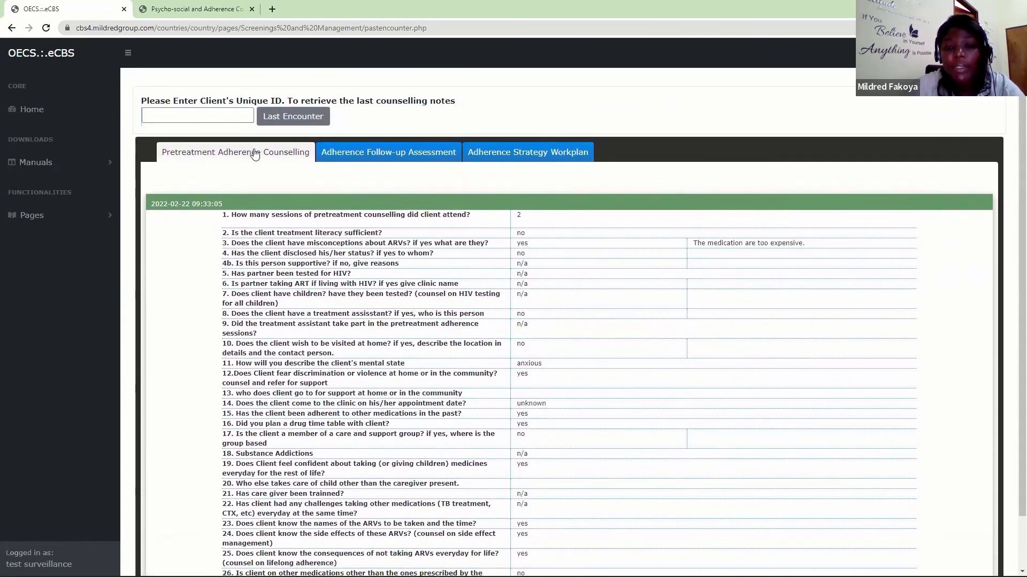
{"action": "left_click", "coordinate": [373, 155]}
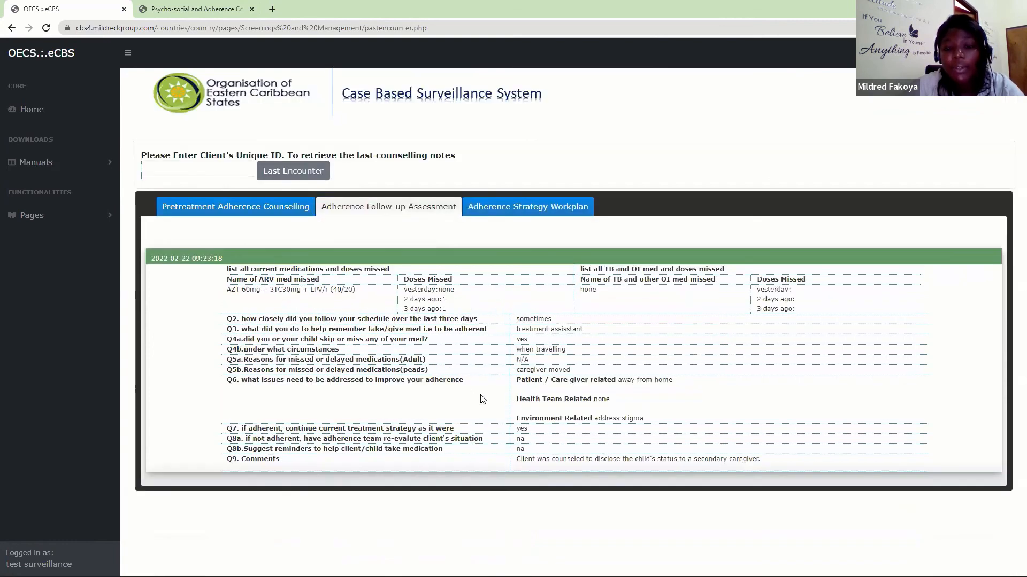
{"action": "left_click", "coordinate": [522, 212]}
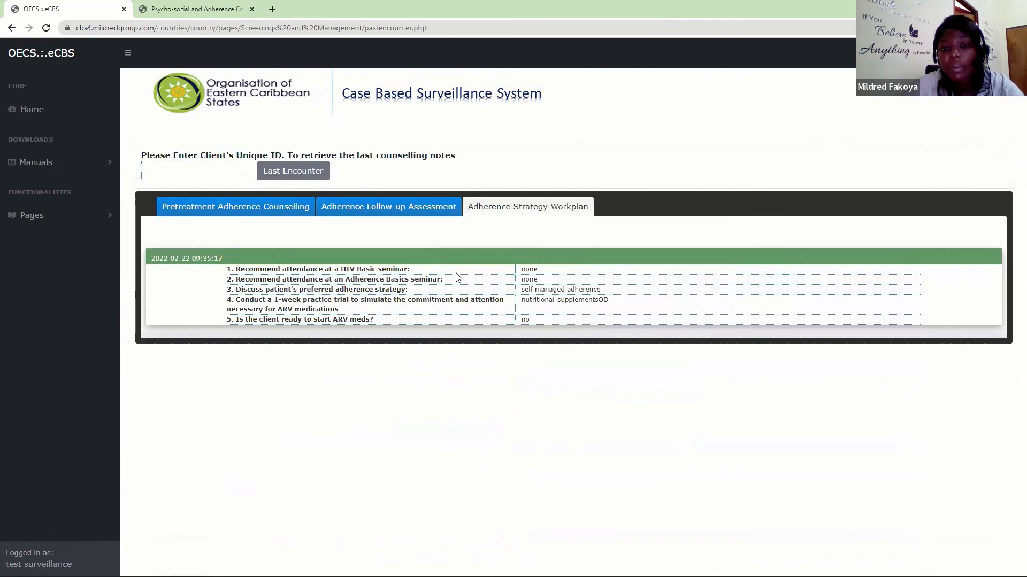